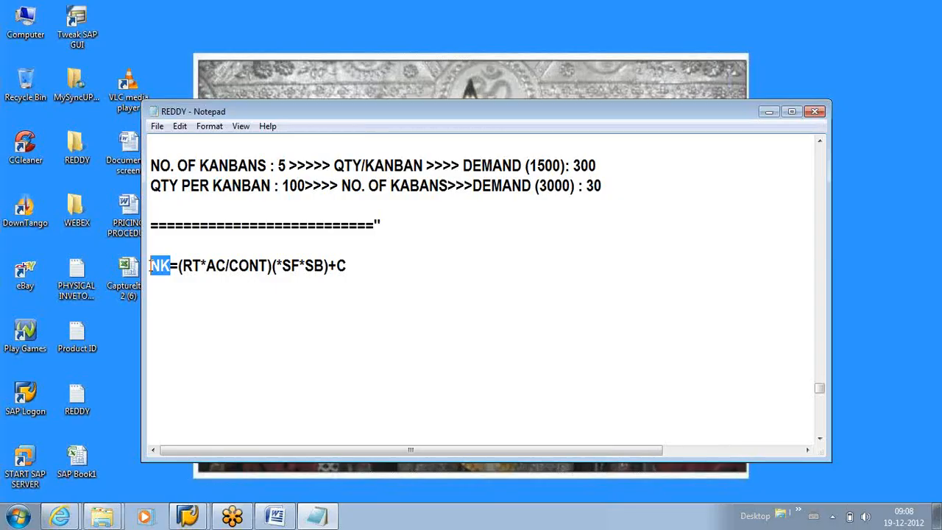
Step: Add the definition "NK : No. of Kanbans" on a new line below the NK formula
left_click(186, 279)
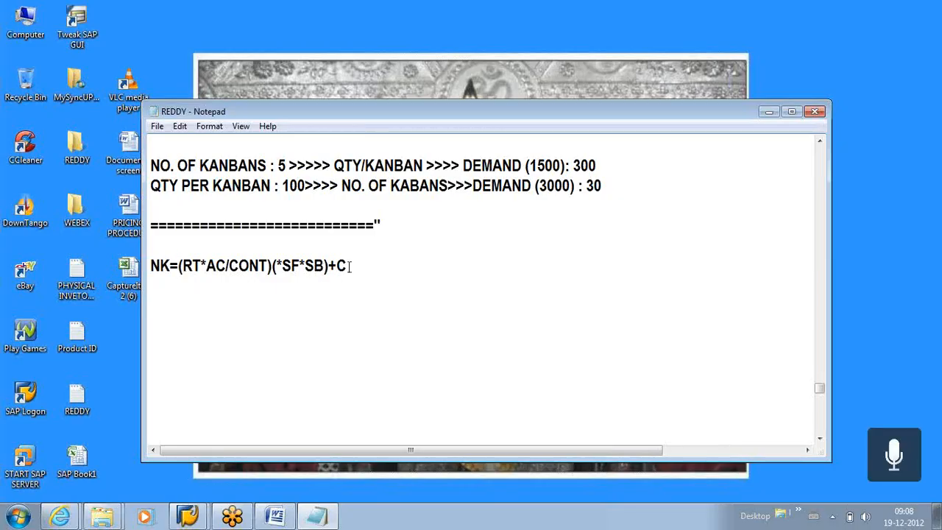
left_click(386, 263)
key("Return")
type("NK")
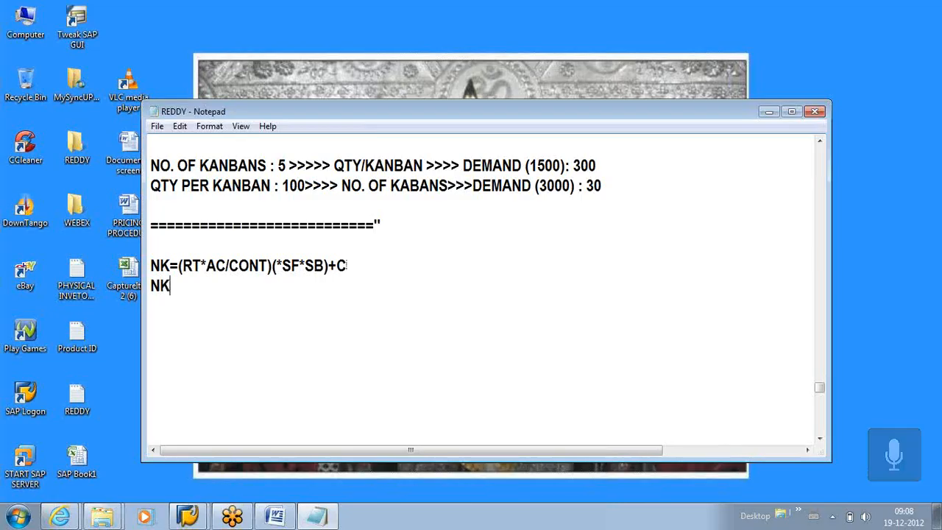
type(" :")
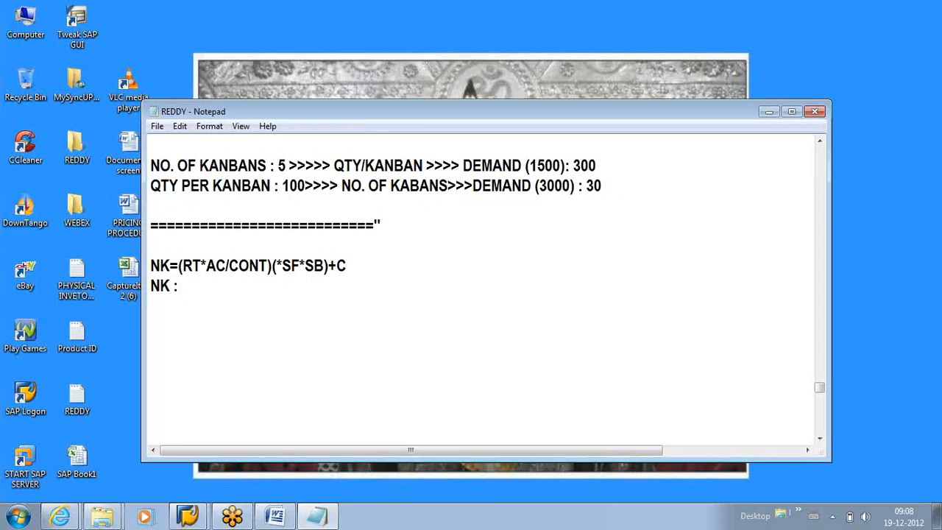
type(" No. of Kan")
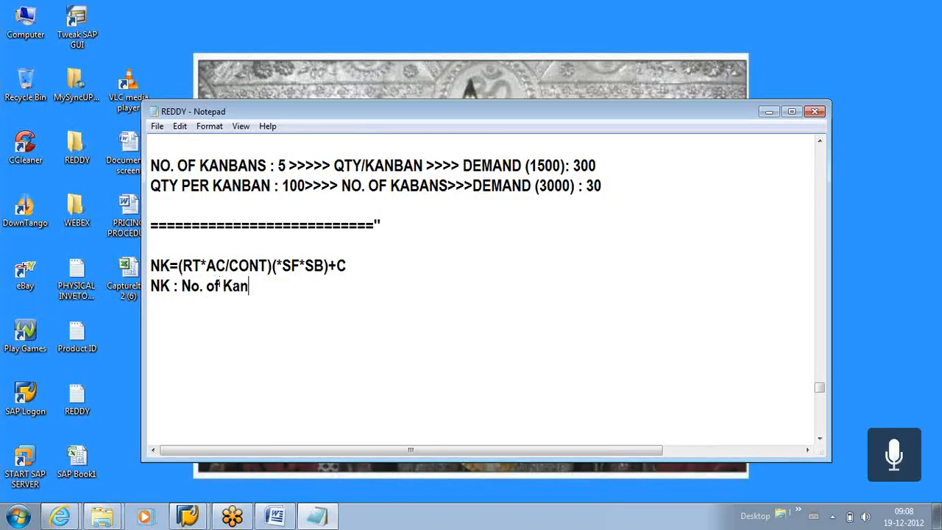
type("bans")
key("Return")
Step: Leave a blank line below the NK definition and add "RT : Relenishmnet Time"
left_click(287, 288)
key("Return")
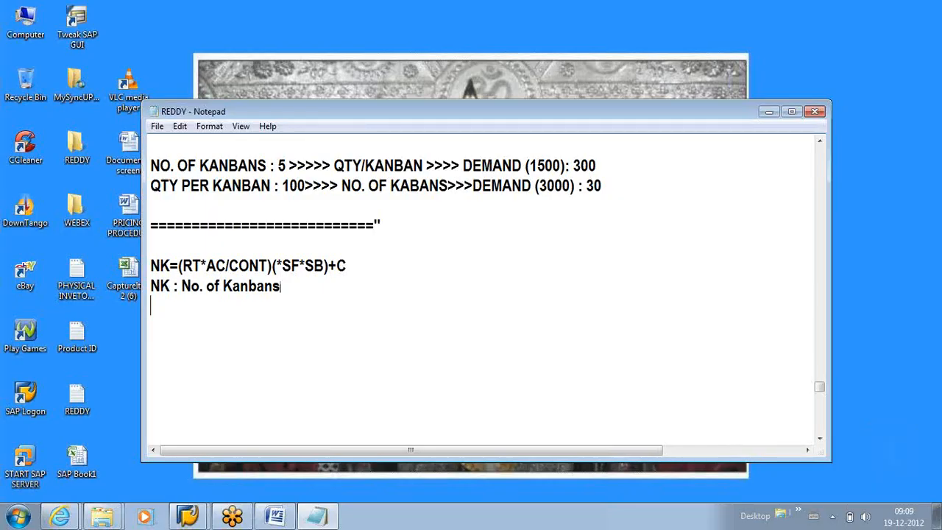
key("Return")
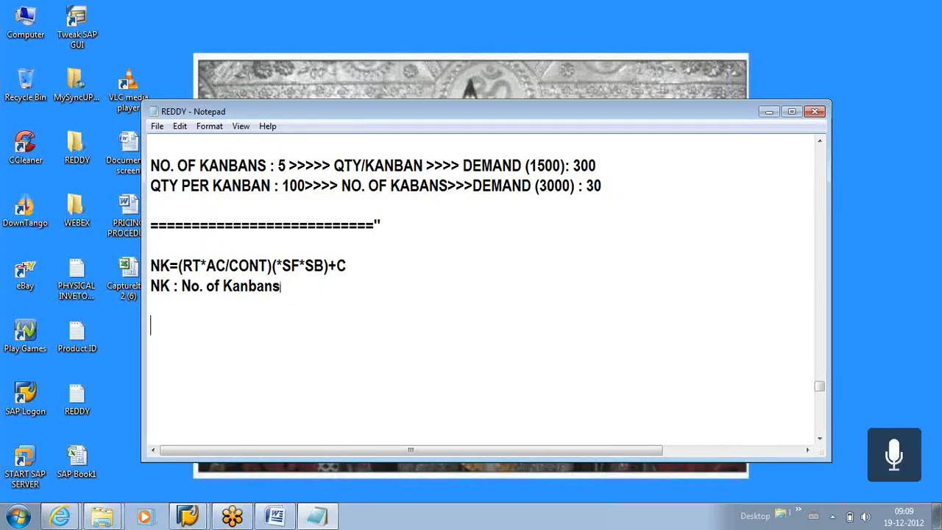
type("rt")
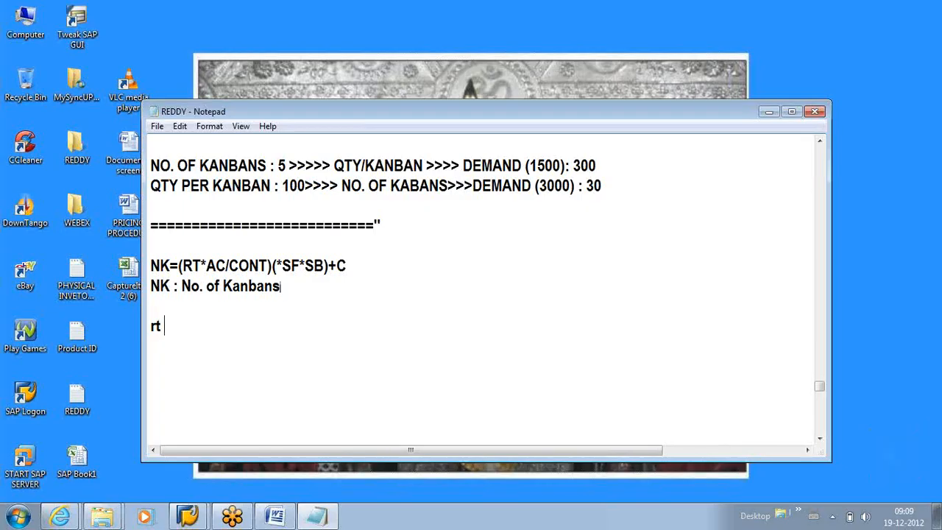
type(" :")
key("BackSpace")
key("BackSpace")
key("BackSpace")
key("BackSpace")
type("RT : Ple")
key("BackSpace")
key("BackSpace")
key("BackSpace")
type("E")
key("BackSpace")
type("Relenishm")
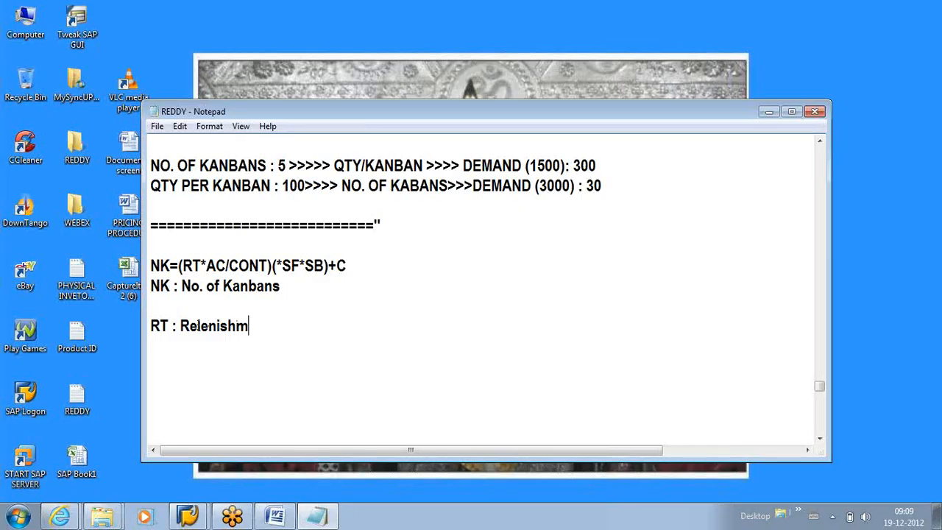
type("net Time")
key("Return")
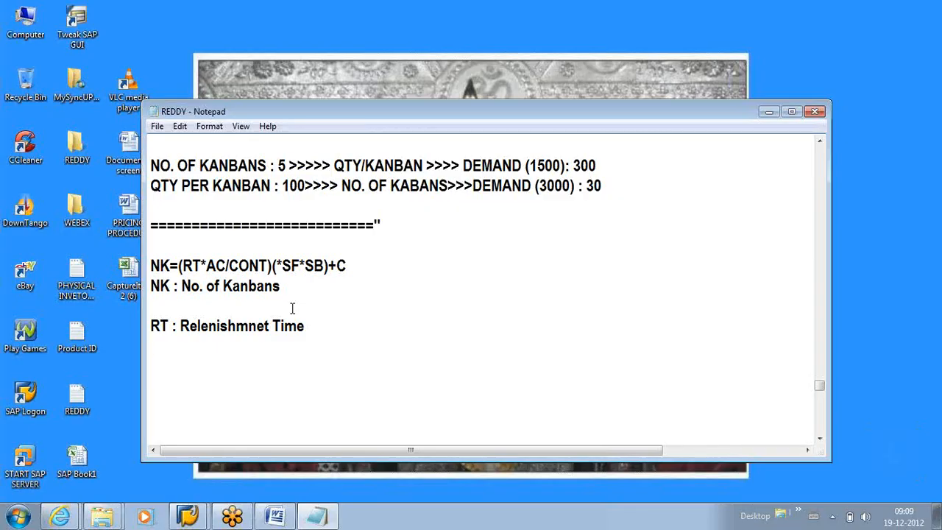
Step: Add the definition "AC : Avrage Cinsumption" below the RT line
type("AC : Avragere")
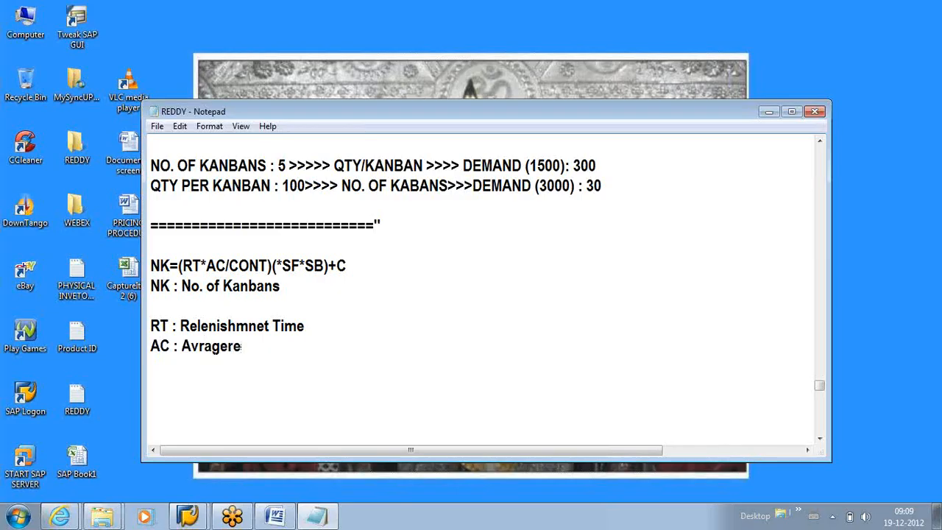
key("BackSpace")
key("BackSpace")
key("BackSpace")
type("e Cinsumption")
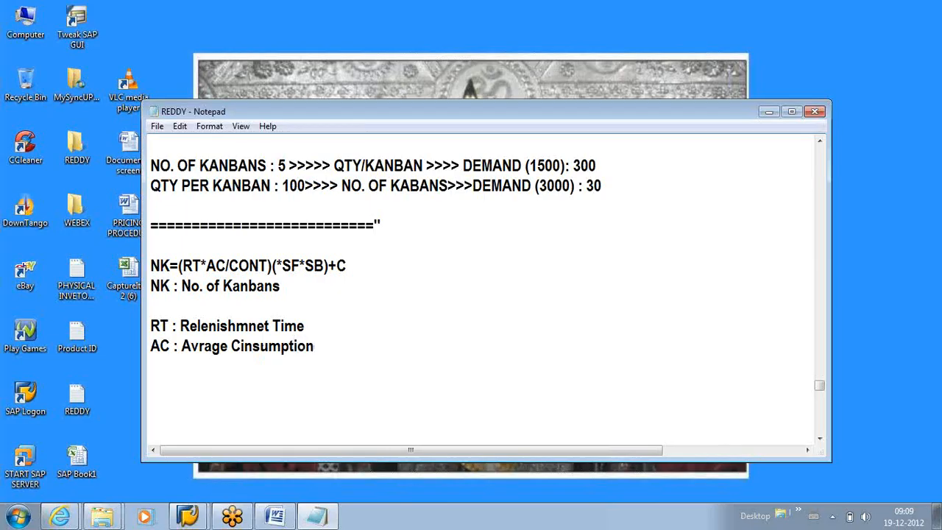
Step: Add the definition "CONT : QTYof each Kanban" on the line below AC
key("Return")
type("CONT : qty")
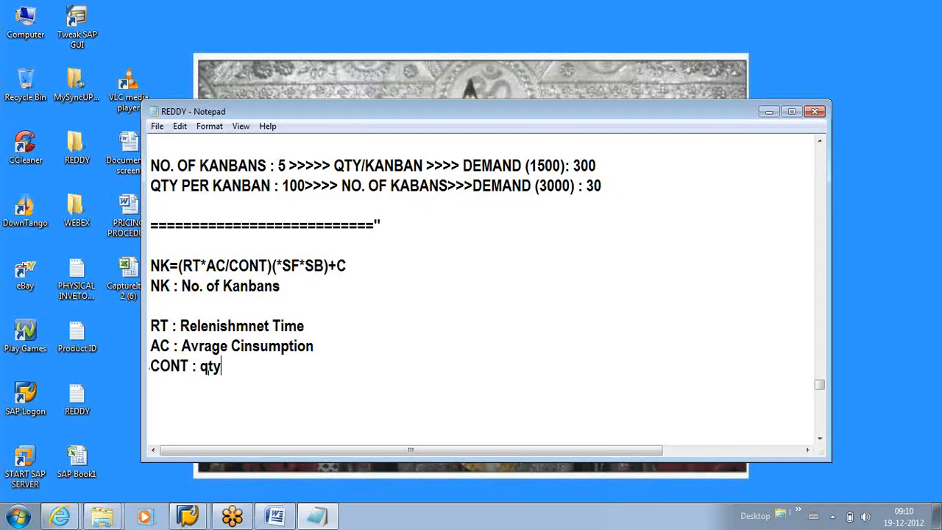
key("BackSpace")
key("BackSpace")
key("BackSpace")
key("BackSpace")
type("QT")
type("Y/")
key("BackSpace")
type("of each")
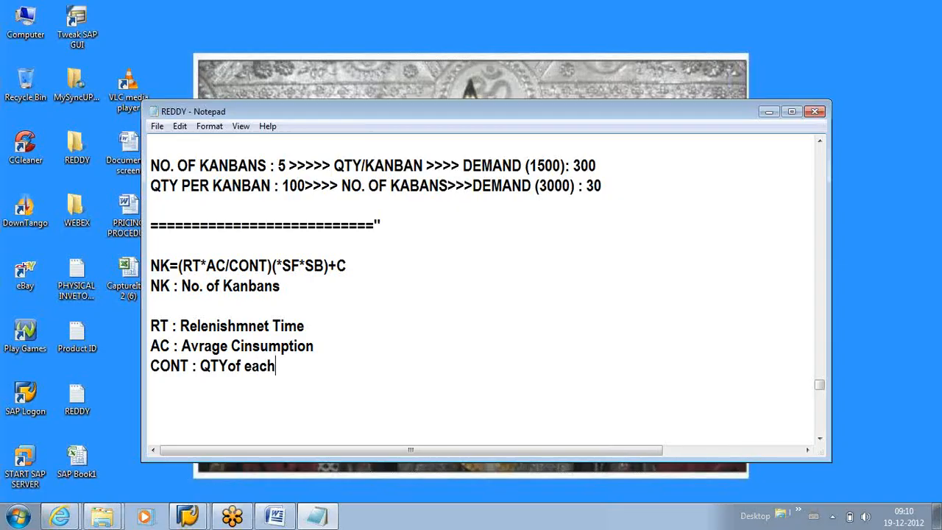
type(" Kanban")
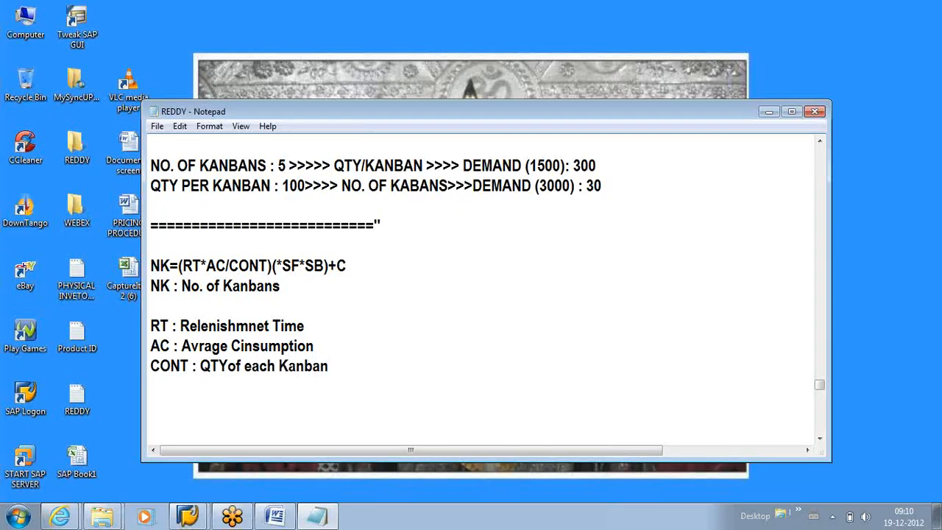
Step: Add the definitions "SF : safety Fcator" and "SB : Supply Buffer" on separate lines below CONT
key("Return")
type("SF : safety Fcator")
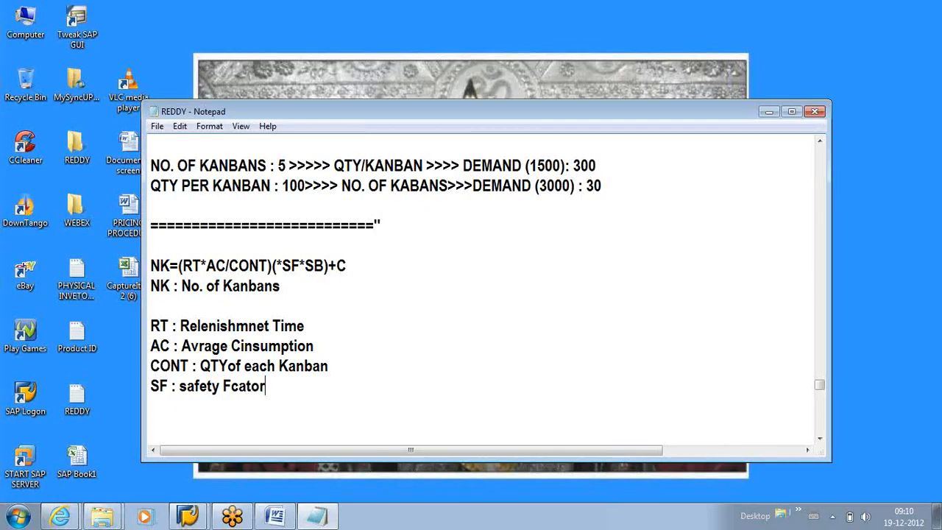
key("Return")
type("SB : Supply ")
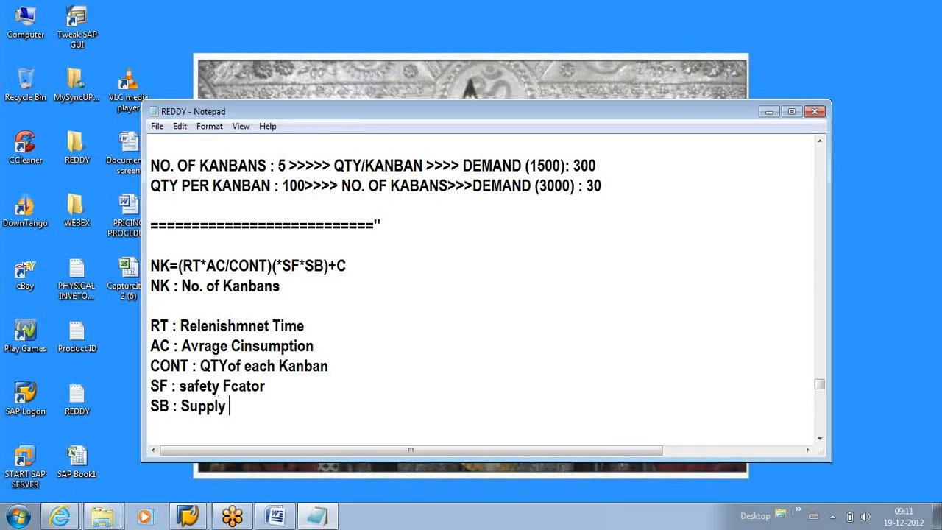
type("Buffer")
key("Return")
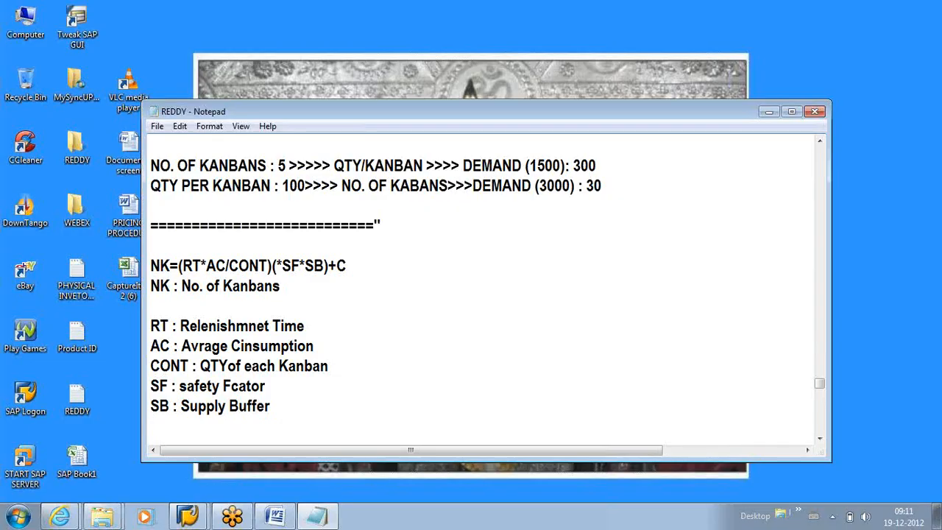
Step: Add the definition "C : Constant ( Def =0)" as the last line of the list
type("c")
key("BackSpace")
type("C : Constant")
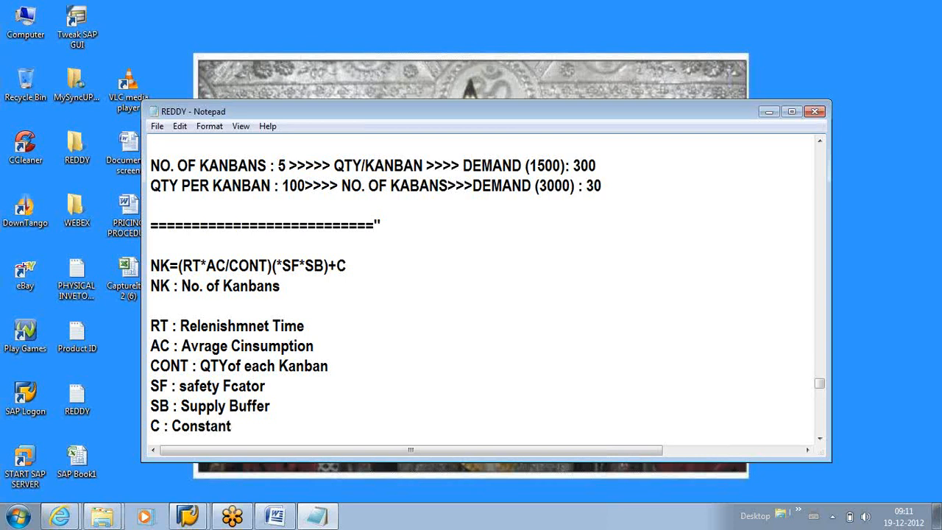
type(" ( Def")
type(" ; 0")
type(")")
key("BackSpace")
key("BackSpace")
key("BackSpace")
key("BackSpace")
type("=0)")
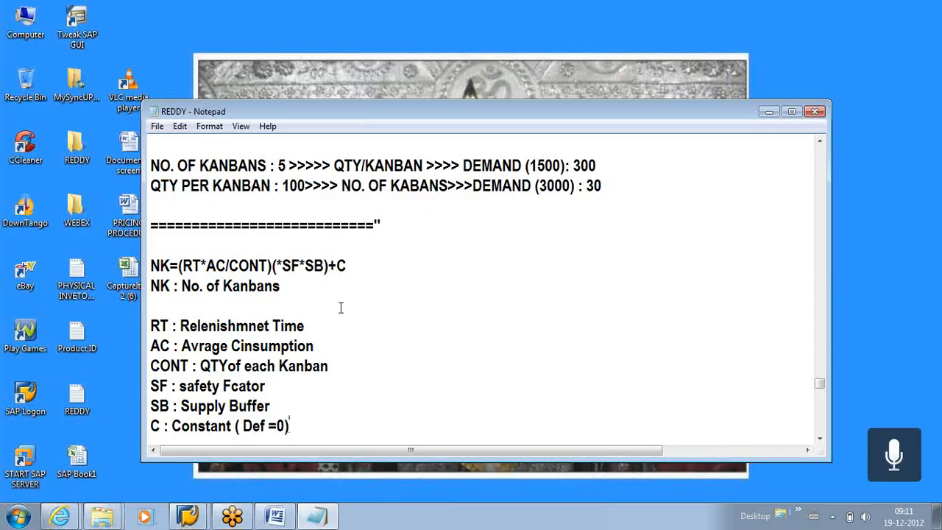
Step: Insert a blank line between the NK formula and the NK definition
scroll(341, 307, "down", 3)
scroll(242, 261, "up", 1)
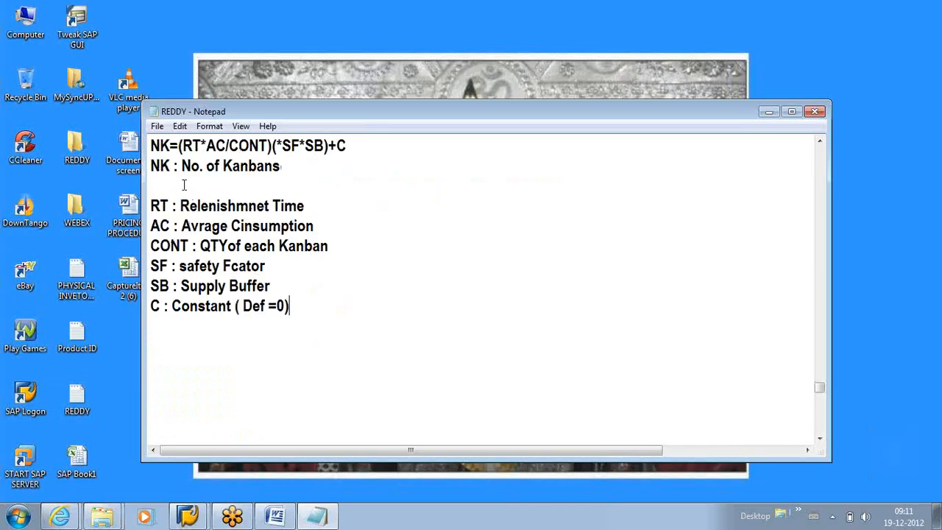
left_click(152, 166)
key("Return")
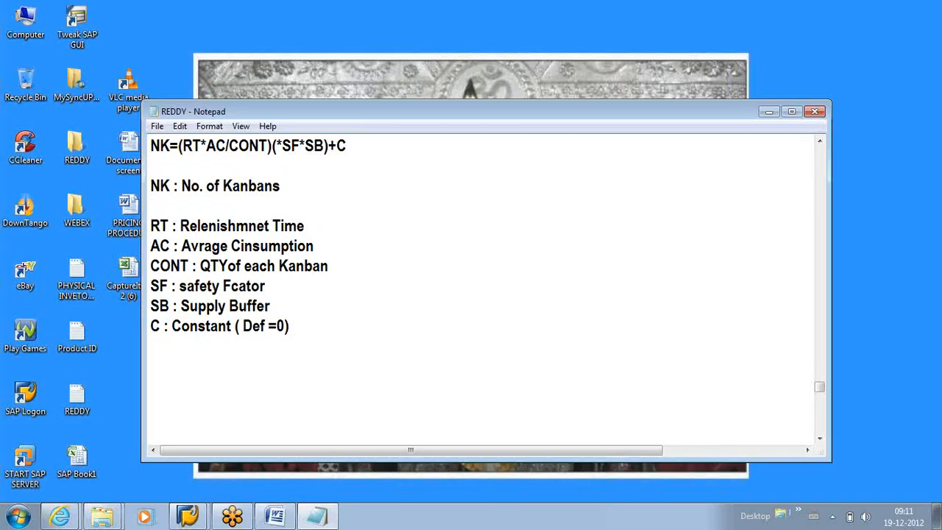
Step: Correct the second word of the AC definition to "Consumption"
left_click_drag(152, 181, 273, 185)
scroll(170, 259, "up", 1)
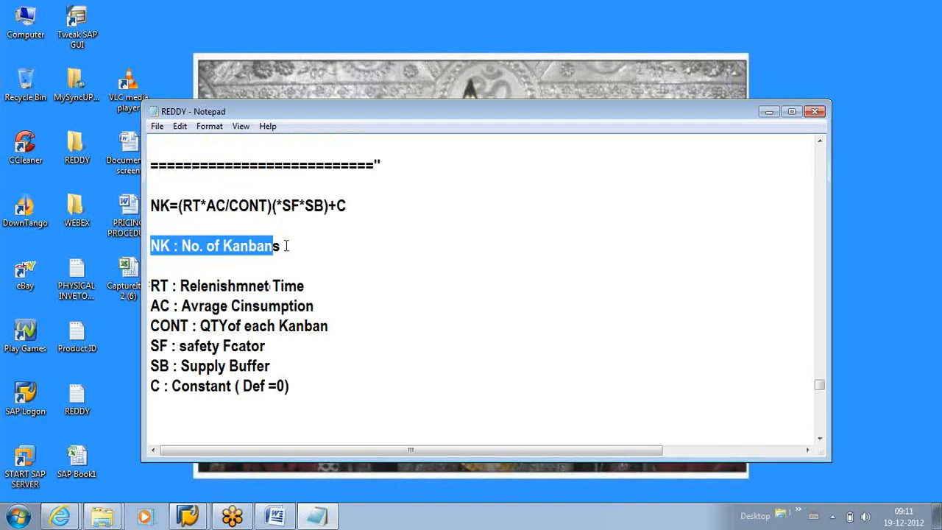
left_click_drag(180, 285, 348, 289)
left_click_drag(182, 307, 314, 308)
left_click(246, 306)
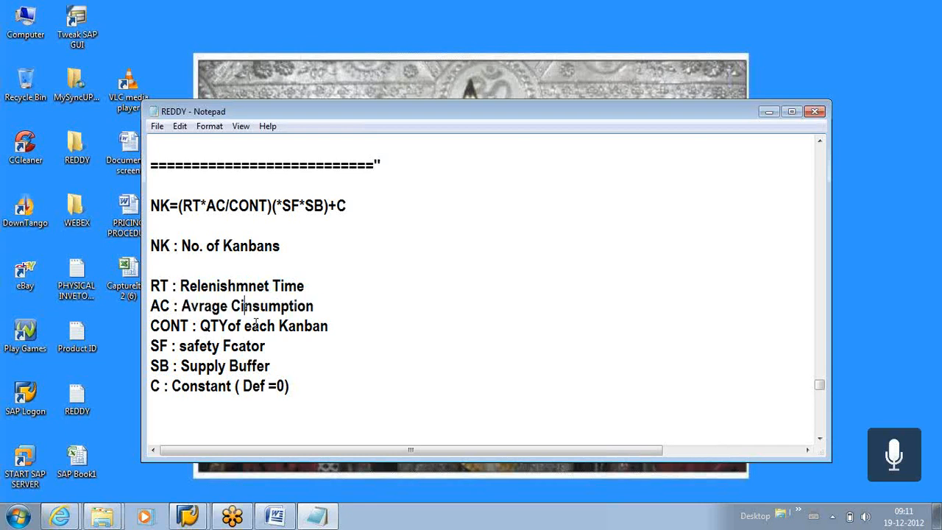
key("BackSpace")
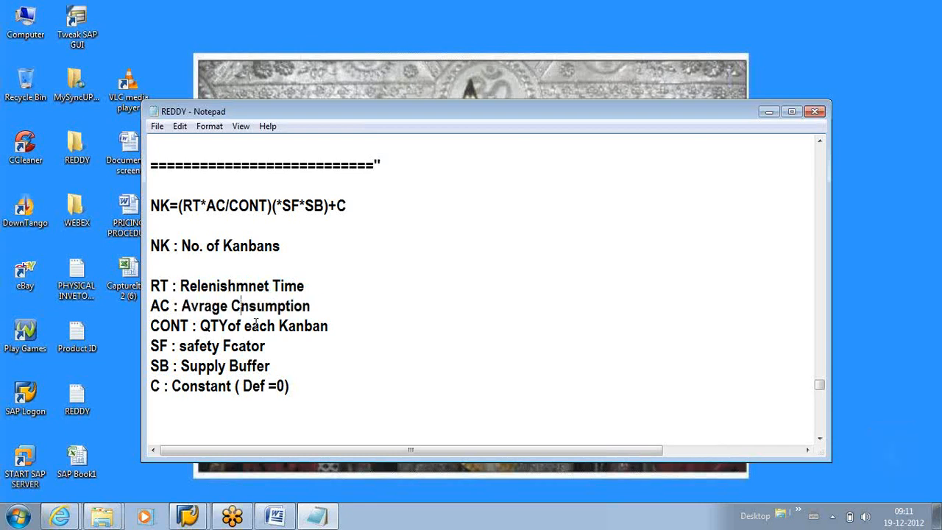
type("o")
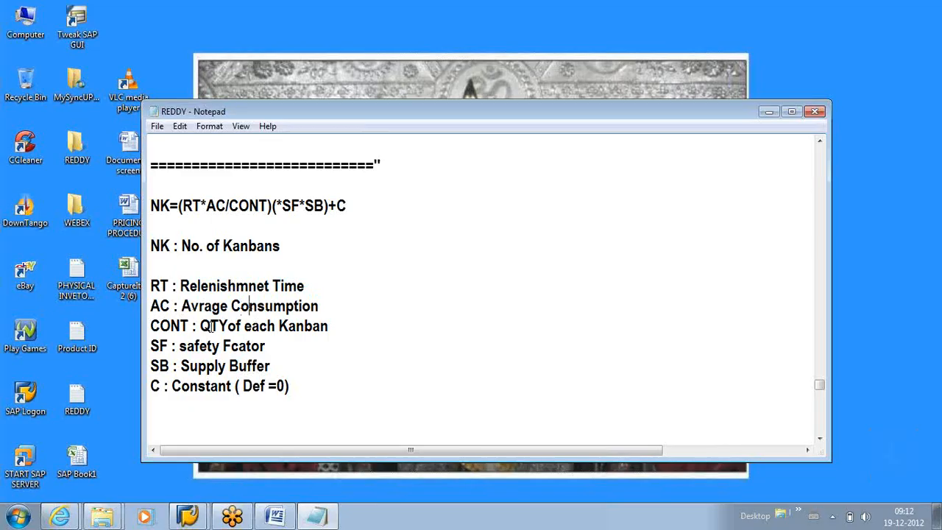
Step: Capitalise the first letter of "Safety" in the SF definition
left_click_drag(199, 326, 358, 328)
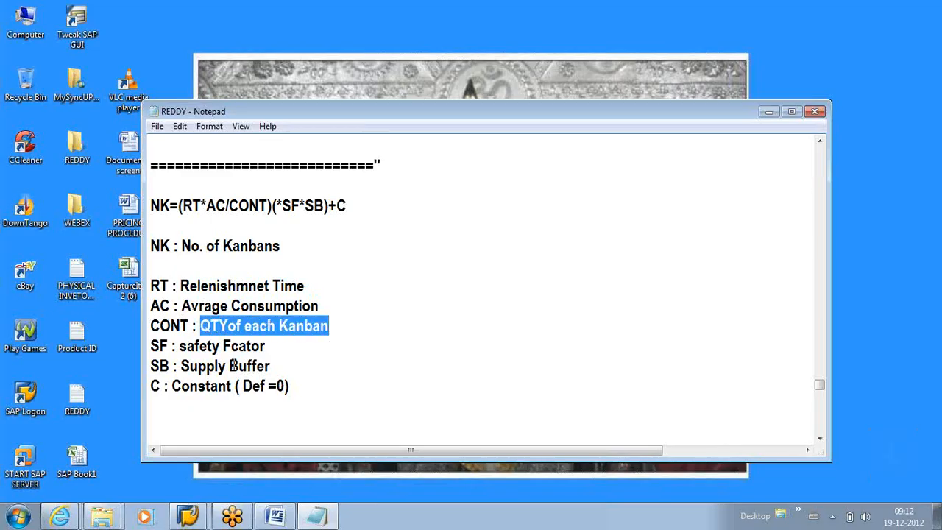
left_click(179, 346)
left_click(307, 349, "shift")
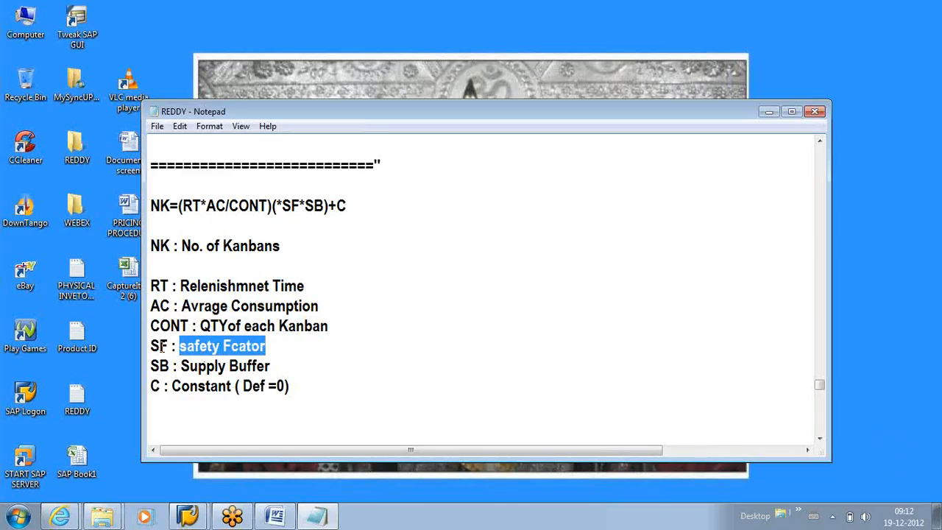
left_click(189, 347)
key("BackSpace")
type("S")
left_click(180, 366)
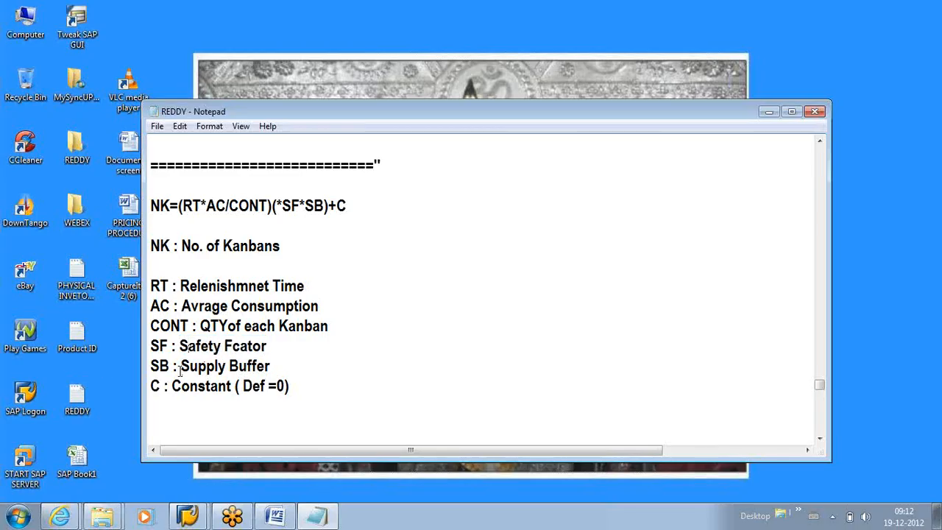
left_click(333, 365, "shift")
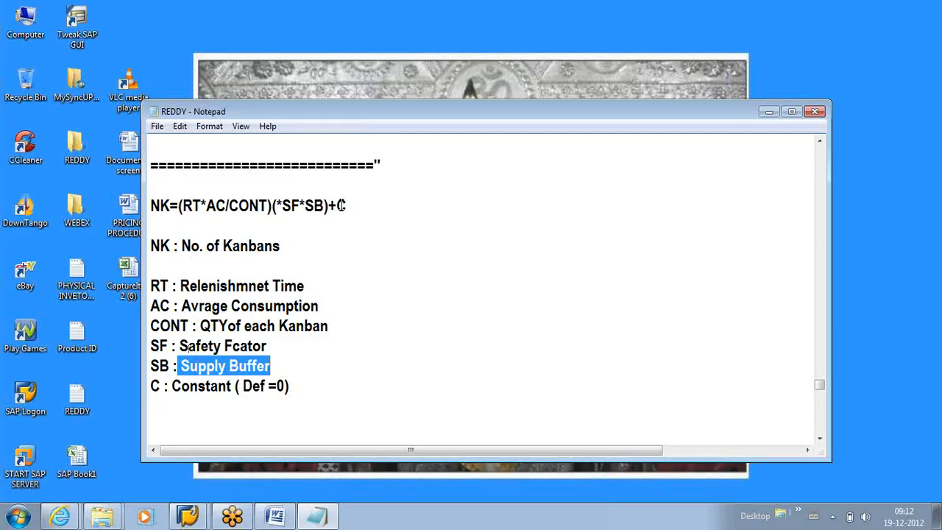
Step: Start an indented example calculation "=1*1000" below the NK formula, leaving a blank line between them
left_click_drag(201, 205, 185, 206)
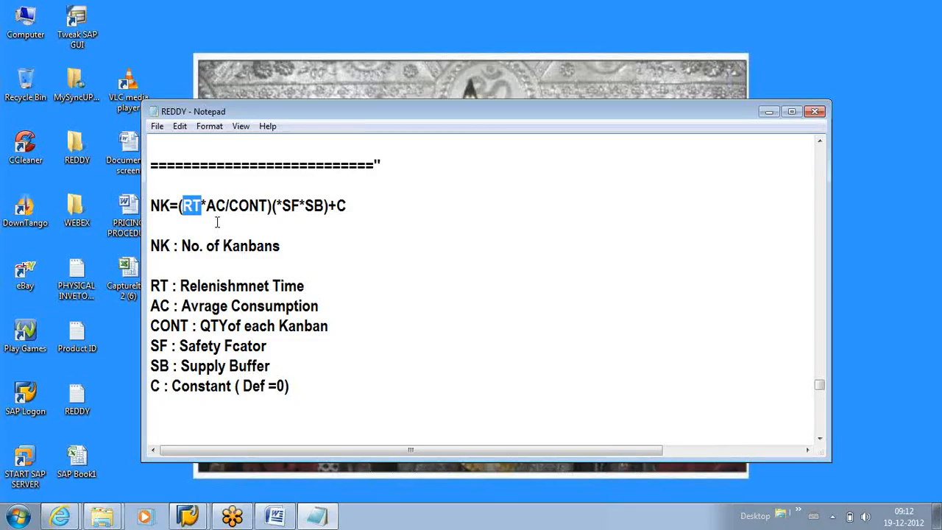
left_click_drag(227, 206, 199, 203)
left_click(352, 208)
key("Return")
key("Return")
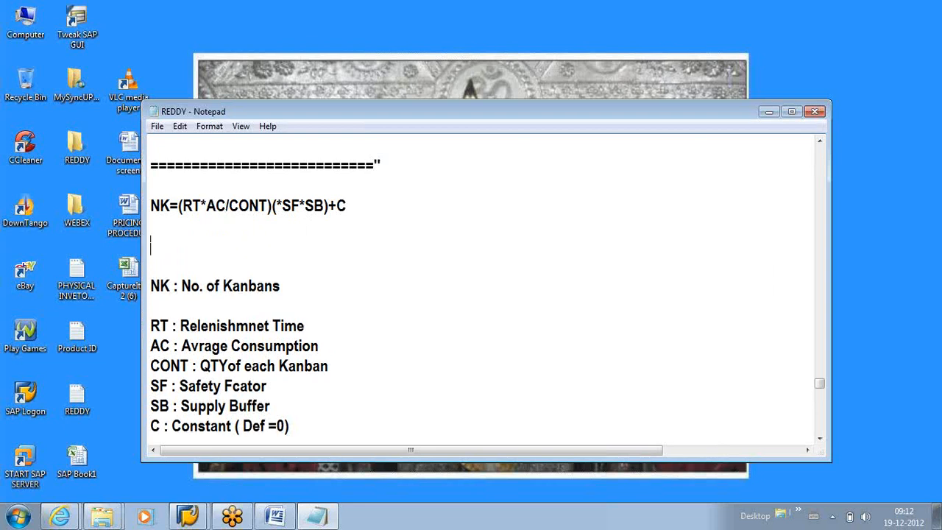
key("Tab")
type("=1*1000")
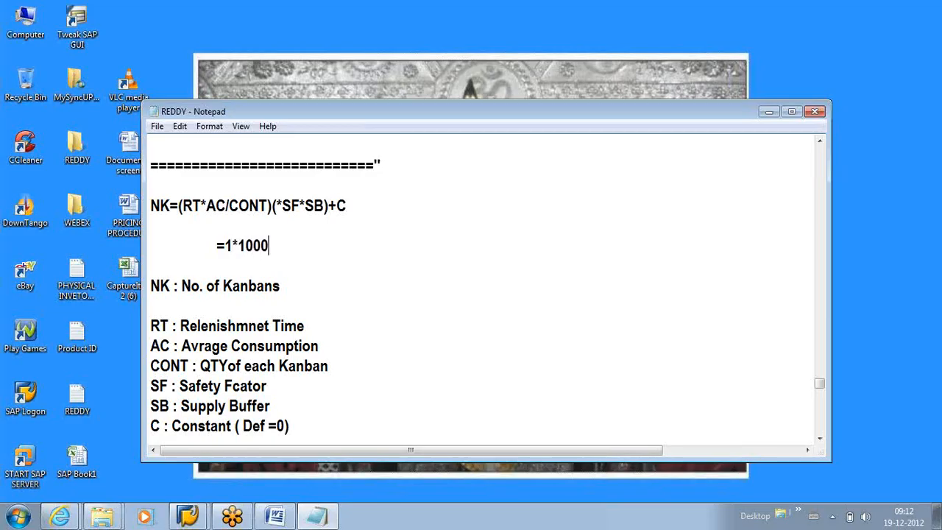
Step: Enclose 1*1000 in parentheses and complete the example calculation with "/200= 5", ending with a new line
type("?")
key("BackSpace")
type(")")
left_click(224, 245)
type(")")
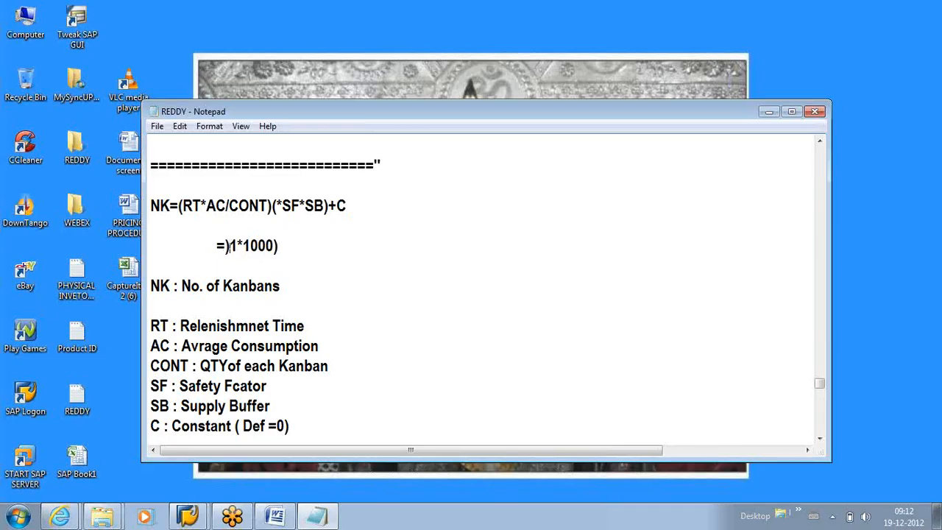
key("BackSpace")
type("(")
key("End")
type("/200= 5")
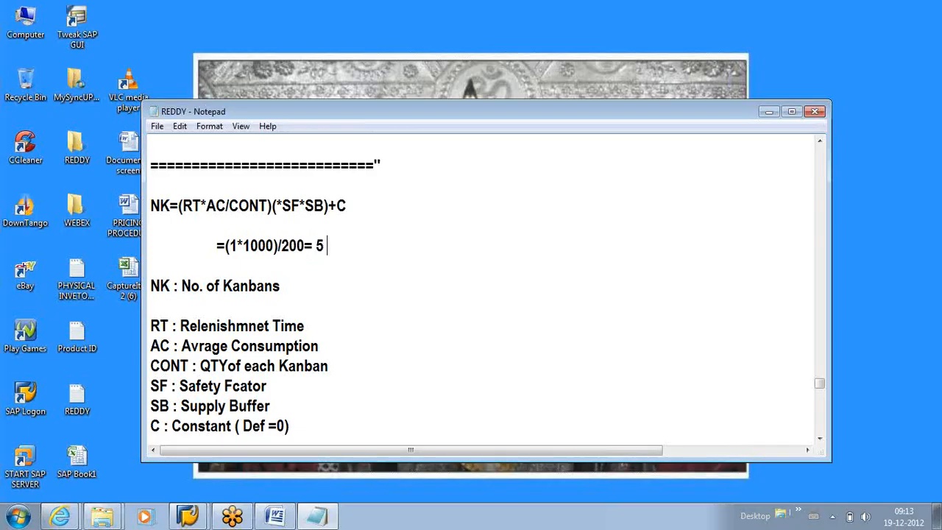
key("Return")
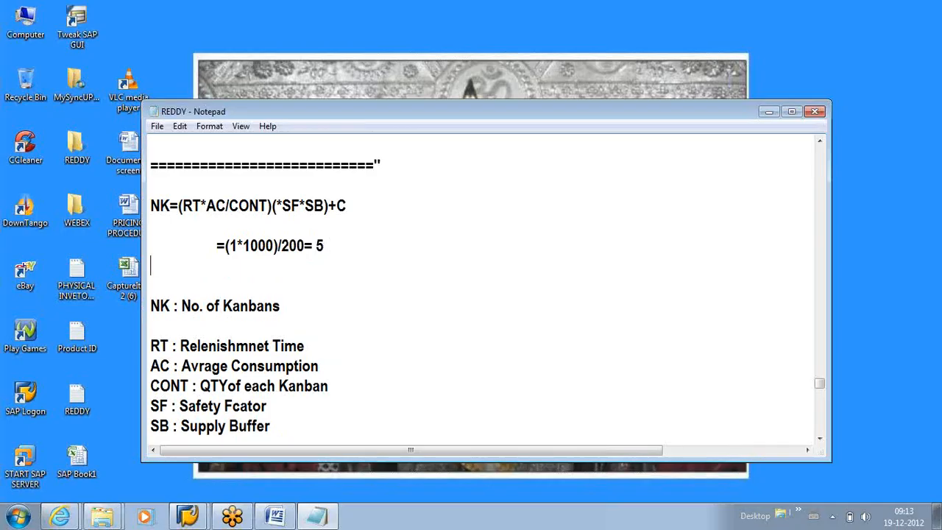
Step: Start an indented second calculation line with "5*" below the =(1*1000)/200= 5 line
key("Tab")
key("Tab")
key("BackSpace")
type("5*")
Step: Correct the spelling of the second word in the SF definition to "Factor"
left_click(242, 409)
key("BackSpace")
type("c")
Step: Complete the second calculation line with "1.2=6" and start a new line below it
left_click(247, 268)
type("1.2=6")
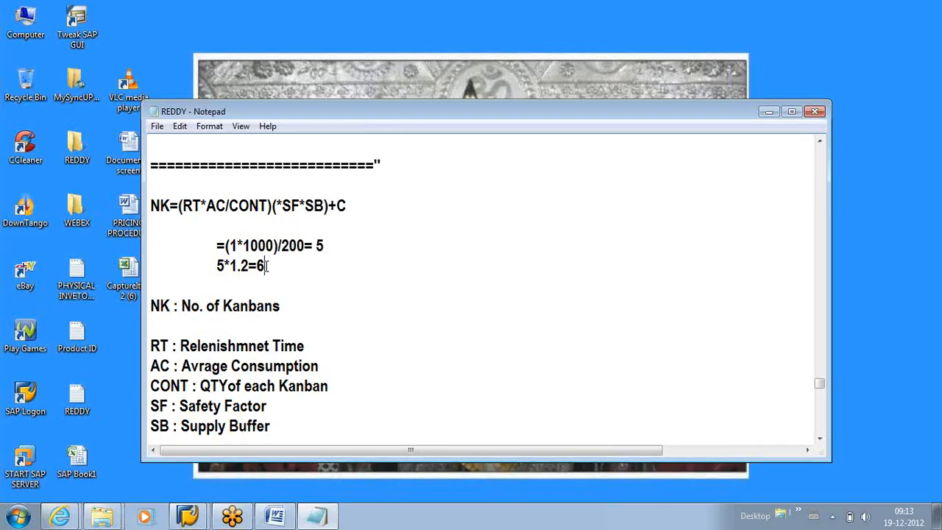
key("Return")
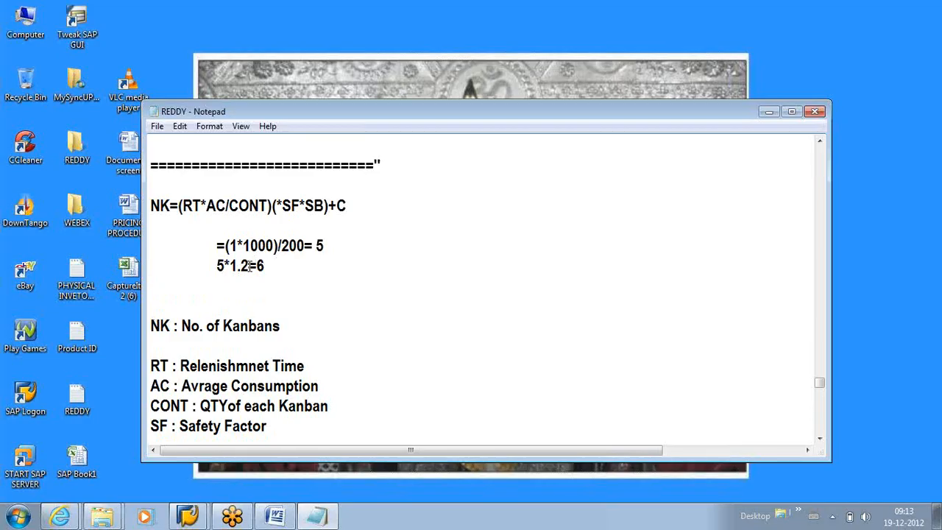
Step: Enter "5*1.2*1.2" as the third line of the example calculation, aligned with the lines above
type("5")
type("*")
type("1.2")
type("*")
type("1,")
key("BackSpace")
type(",2")
key("BackSpace")
key("BackSpace")
type(".2")
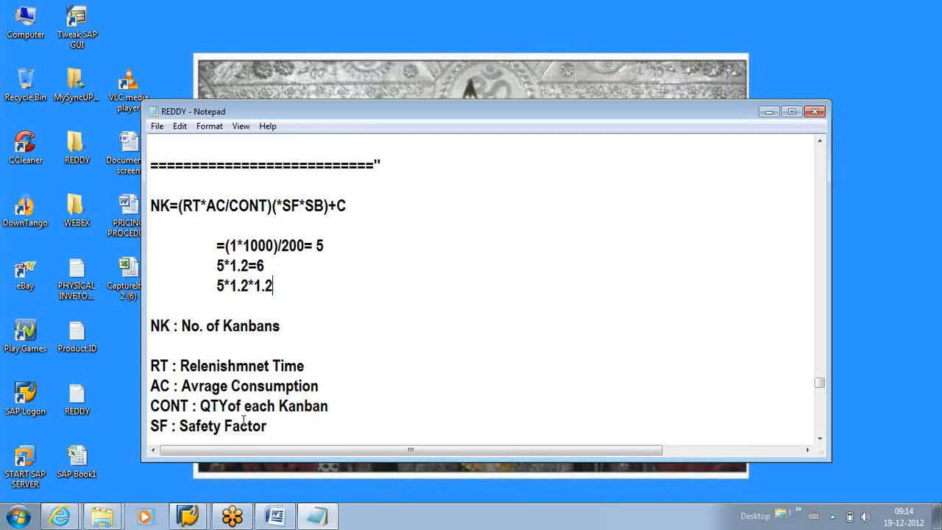
Step: Add an indented result line "=7" below 5*1.2*1.2
scroll(212, 333, "down", 2)
left_click_drag(180, 326, 277, 326)
scroll(279, 315, "up", 2)
left_click(274, 286)
key("Return")
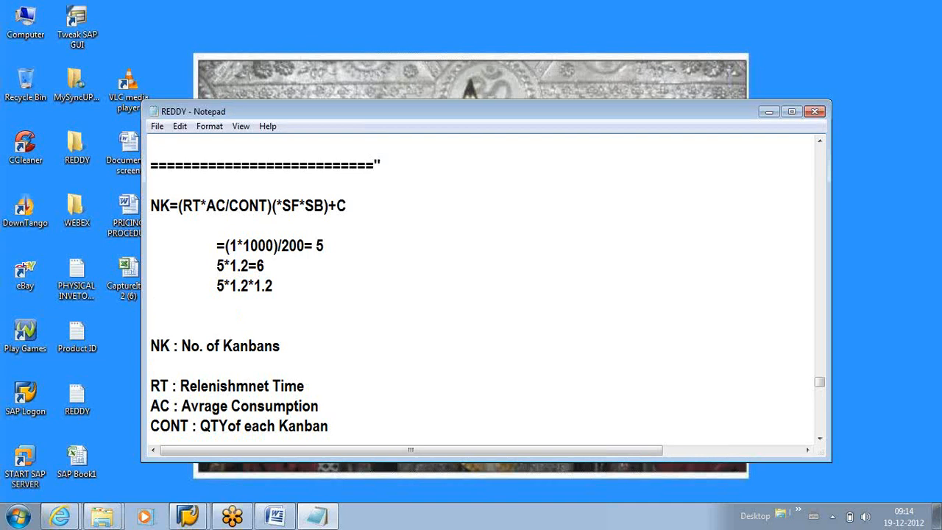
key("Tab")
key("Tab")
key("BackSpace")
type("=722")
key("BackSpace")
key("BackSpace")
left_click_drag(274, 245, 249, 246)
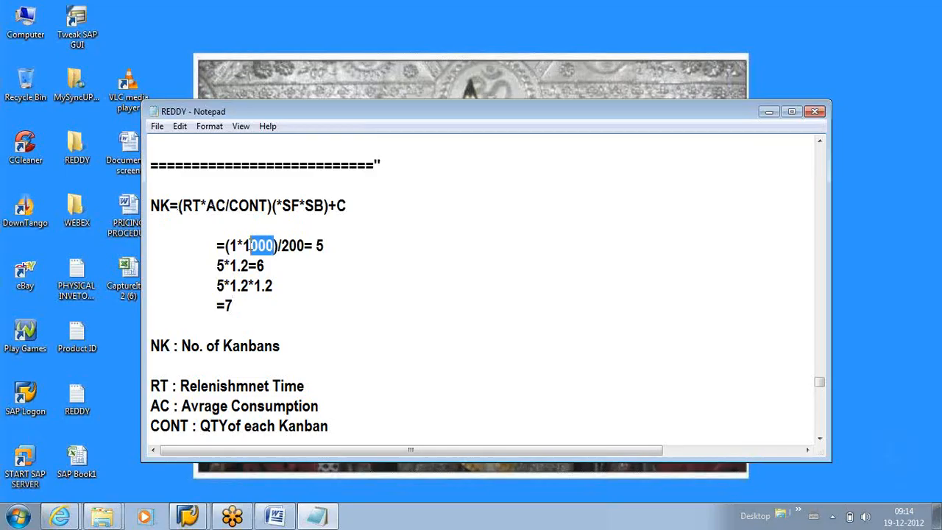
left_click_drag(234, 306, 216, 305)
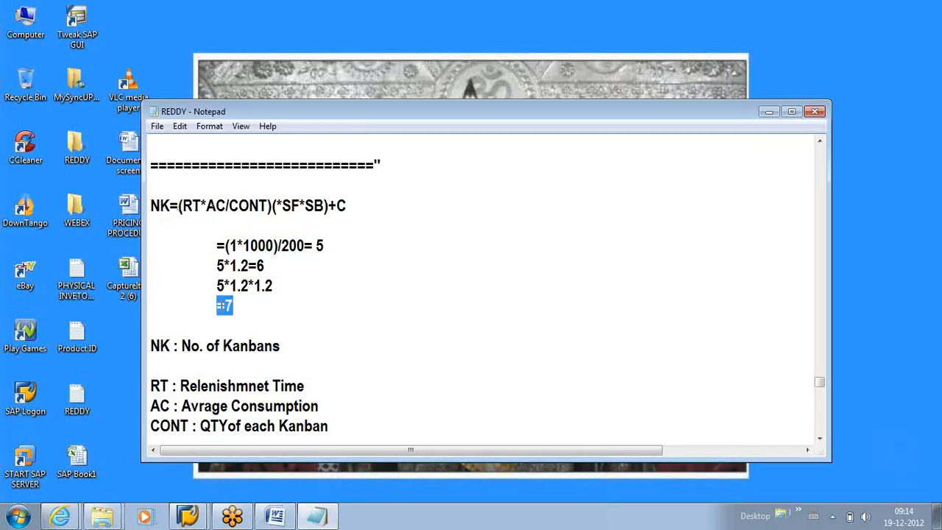
left_click(273, 245)
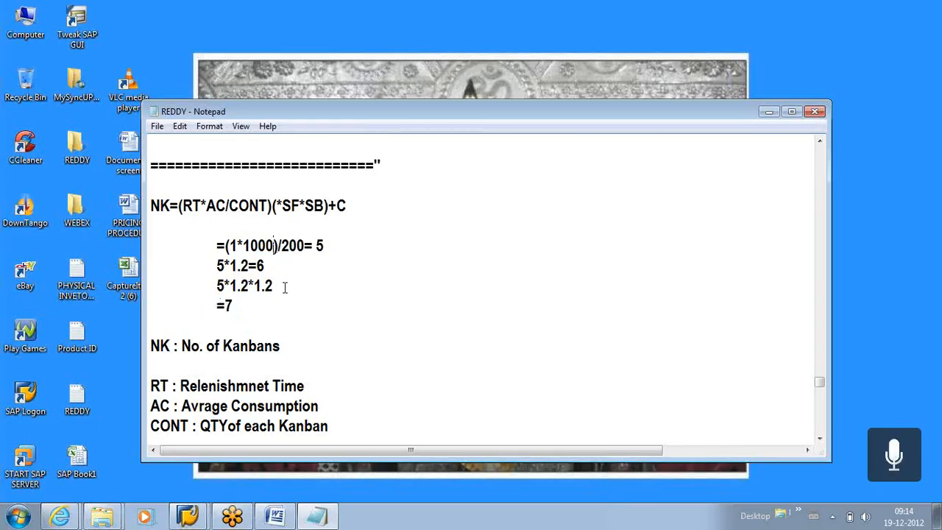
key("BackSpace")
key("BackSpace")
key("BackSpace")
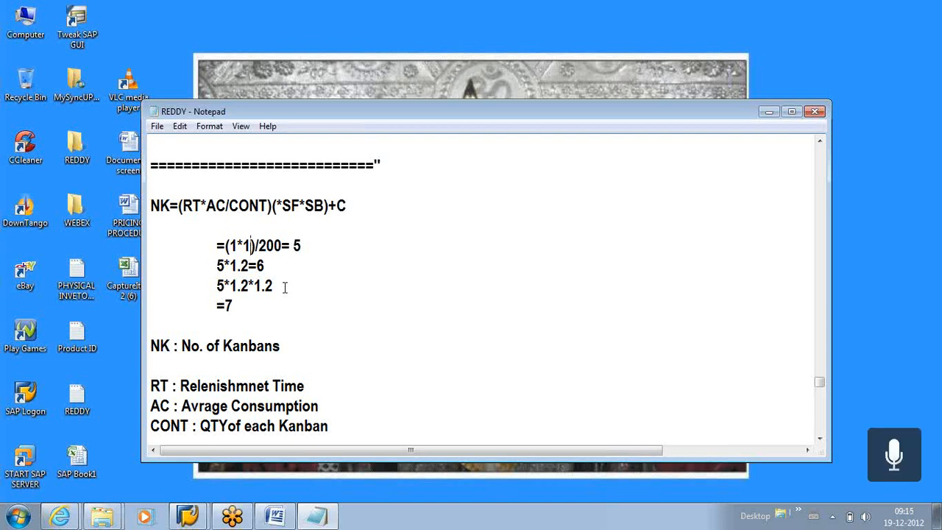
type("000")
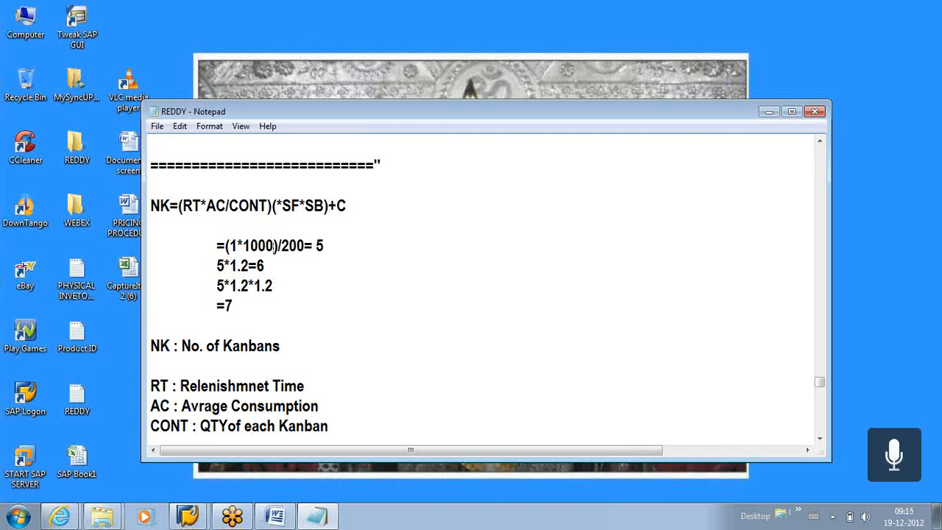
left_click(284, 286)
left_click_drag(170, 206, 334, 206)
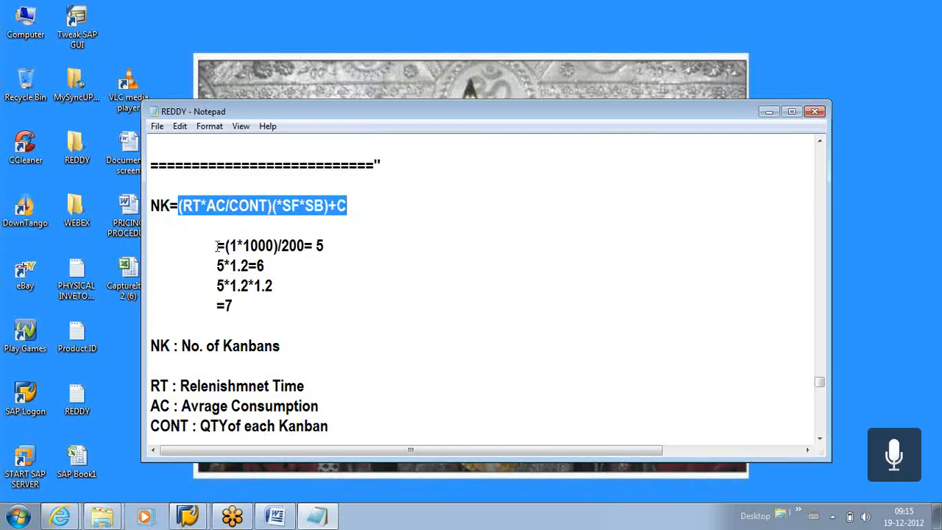
Step: Open a blank Excel workbook, then copy the full NK formula line from the REDDY Notepad file
left_click(22, 518)
left_click(59, 345)
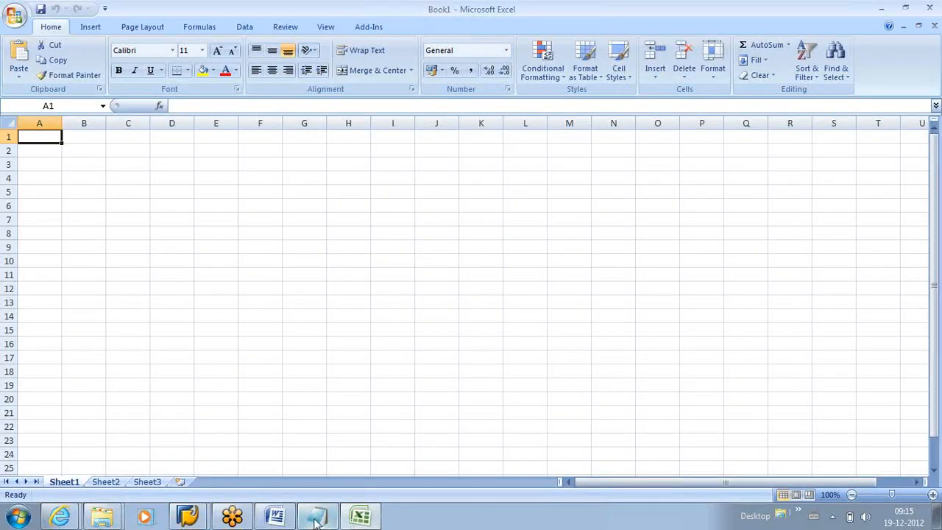
left_click(273, 516)
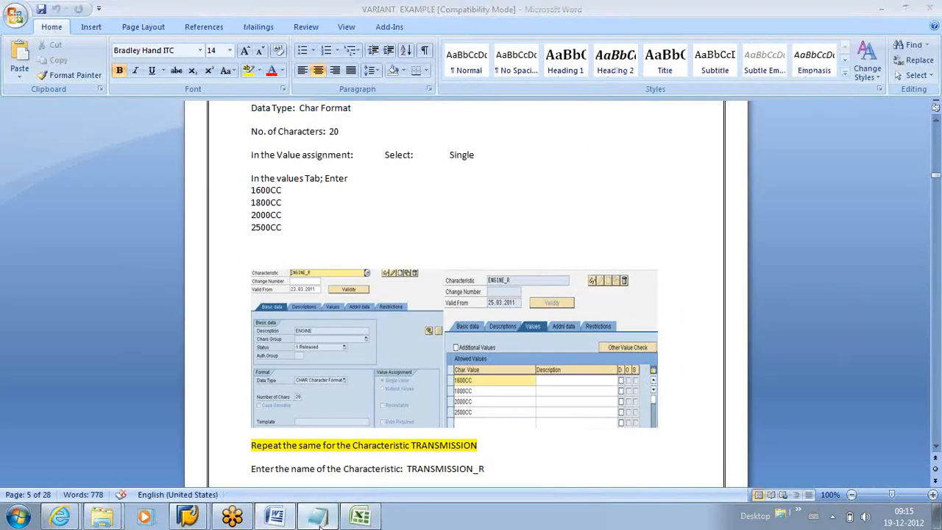
left_click(317, 517)
left_click(175, 197)
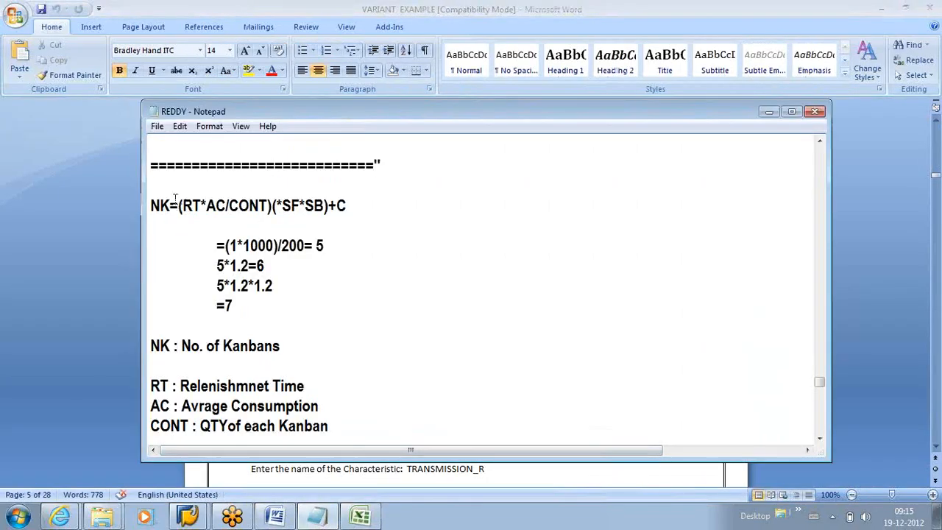
left_click_drag(150, 206, 352, 207)
key("ctrl+c")
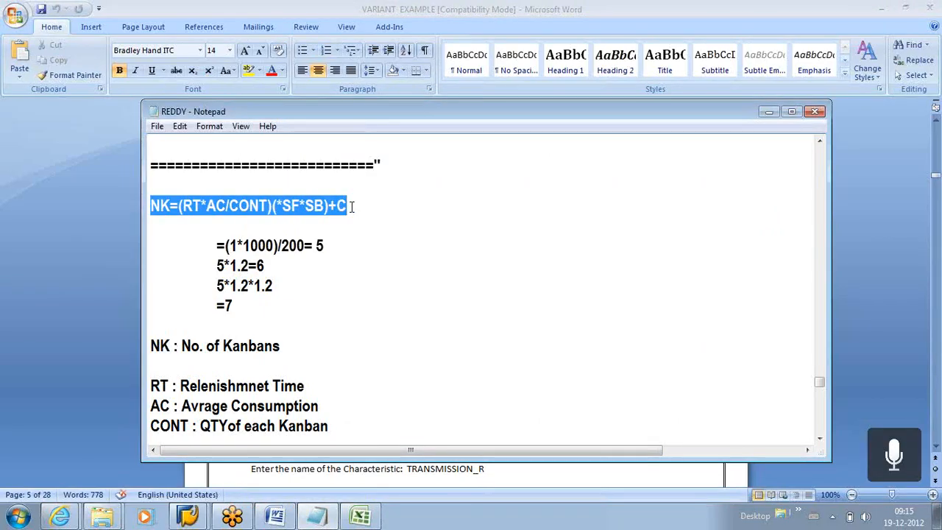
Step: Paste the NK formula into cell B5 of the Excel workbook and widen column B to fit it
left_click(360, 516)
left_click(75, 194)
key("ctrl+v")
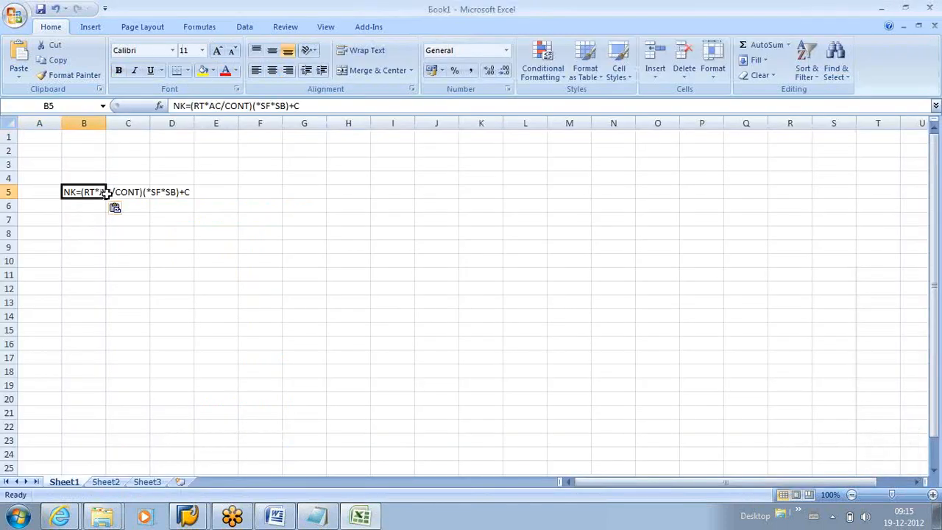
double_click(106, 119)
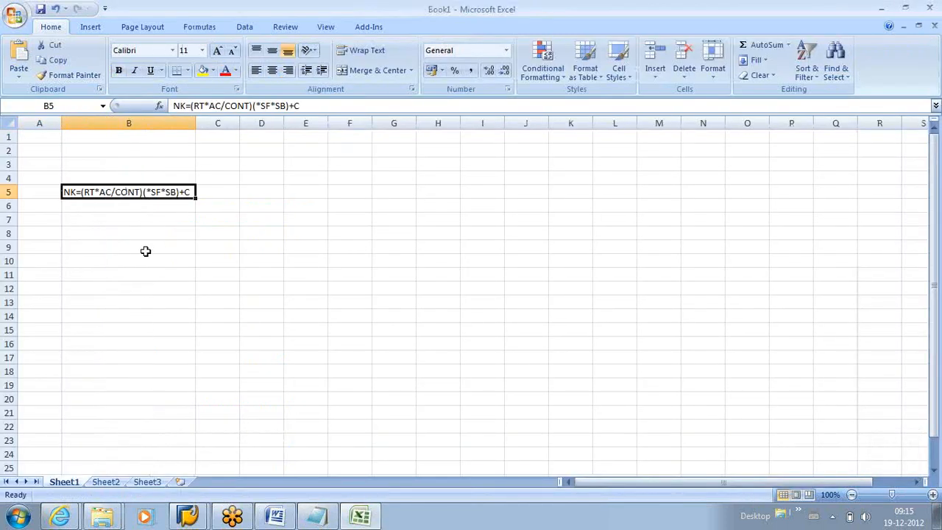
left_click(145, 248)
left_click(75, 192)
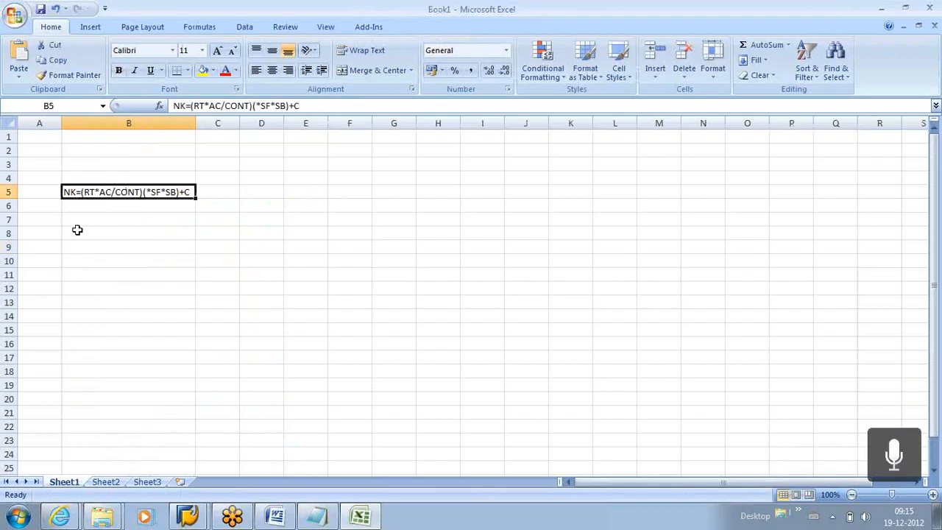
Step: Copy the "NK : No. of Kanbans" definition from Notepad into cell B7 of the Excel sheet
left_click(76, 214)
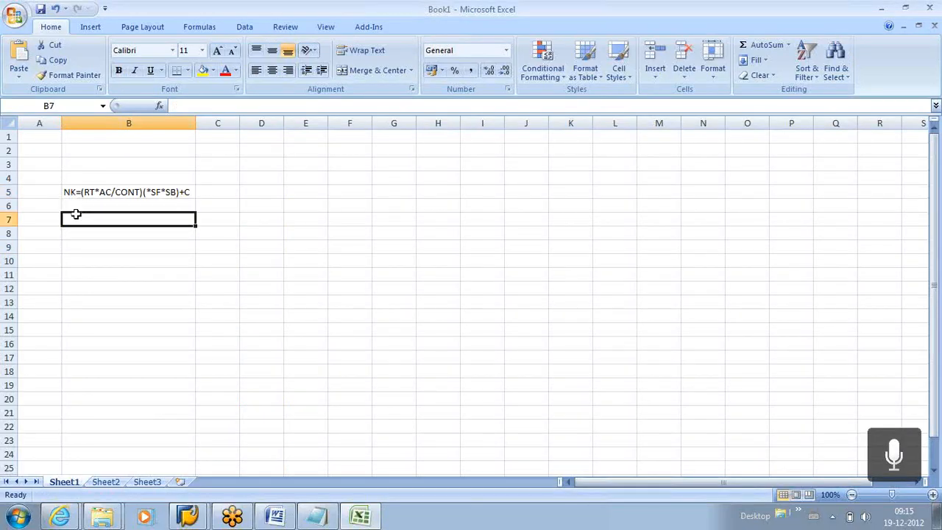
key("alt+Tab")
left_click_drag(152, 346, 282, 349)
key("ctrl+c")
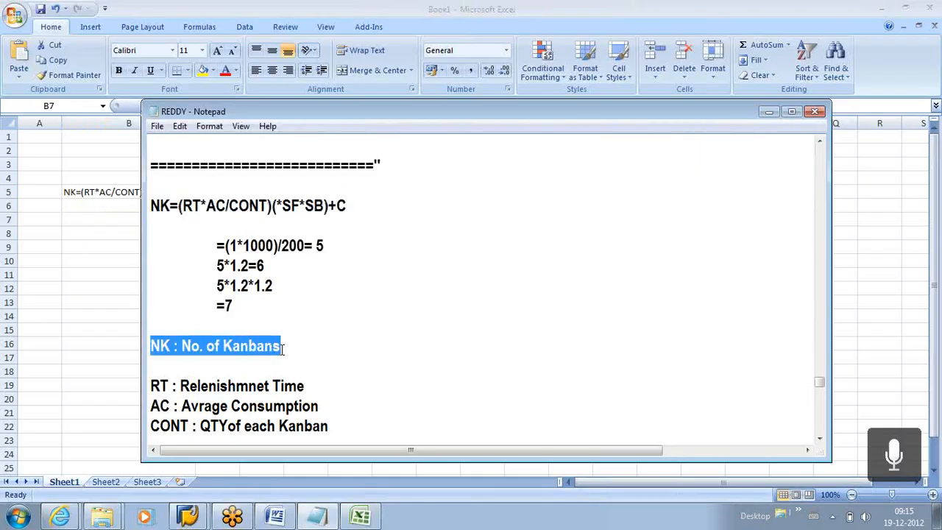
key("alt+Tab")
key("ctrl+v")
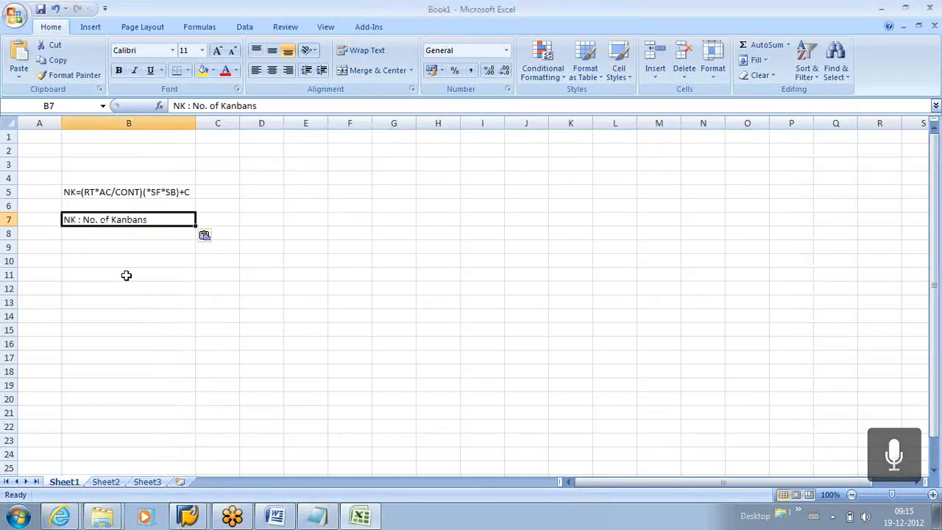
Step: Copy the "RT : Relenishmnet Time" definition from Notepad into cell B8 of the Excel sheet
key("alt+Tab")
left_click(152, 383)
left_click_drag(152, 383, 325, 384)
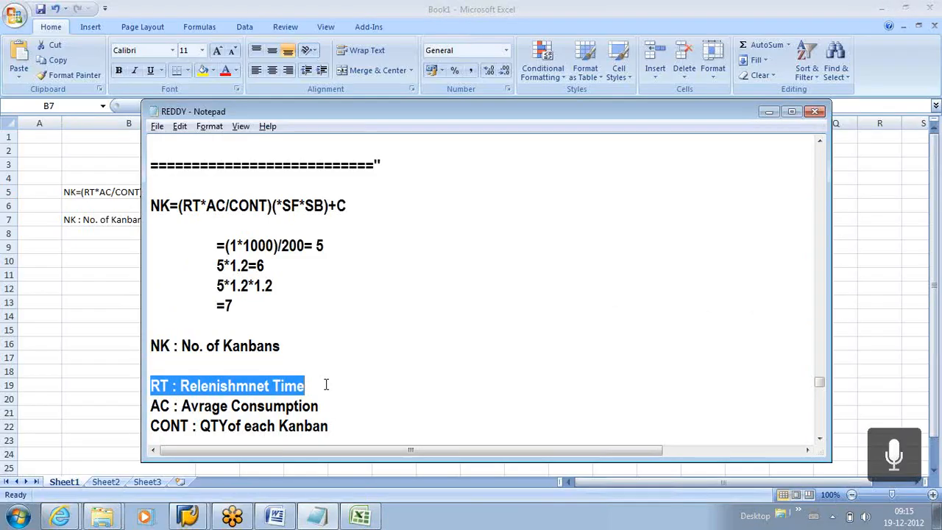
key("ctrl+c")
key("alt+Tab")
left_click(90, 235)
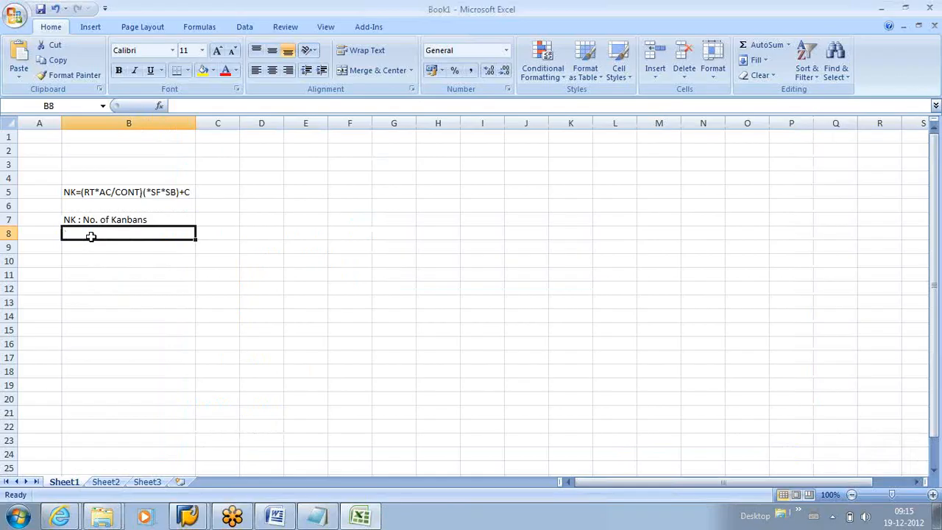
key("ctrl+v")
Step: Copy the "AC : Avrage Consumption" definition from Notepad into cell B9 of the Excel sheet
key("alt+Tab")
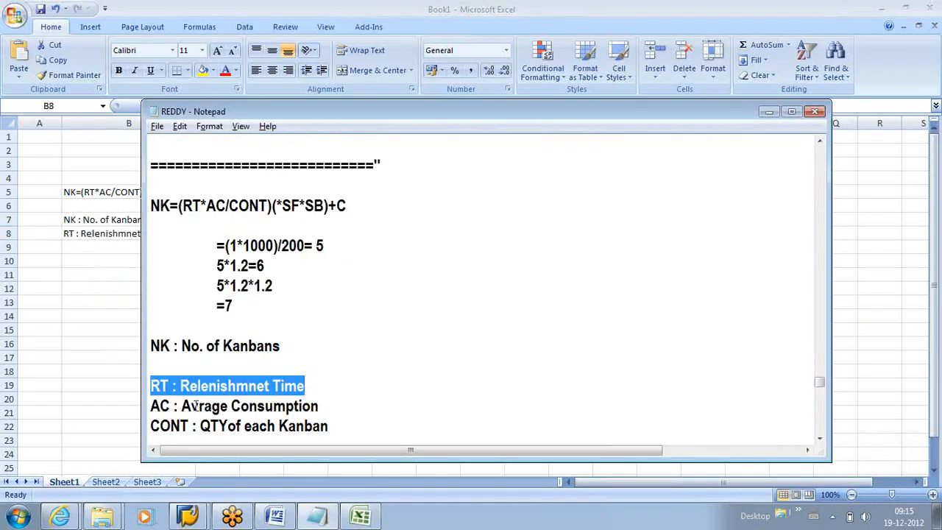
left_click_drag(151, 405, 321, 405)
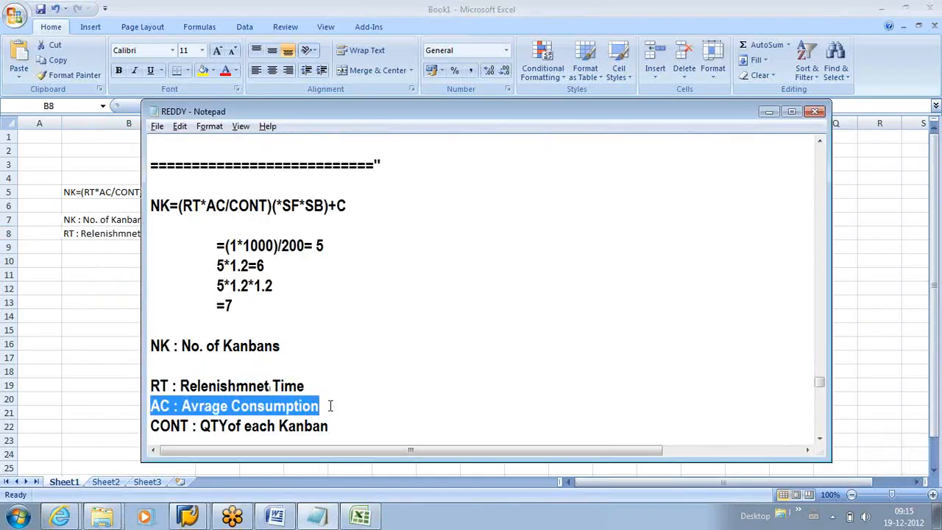
key("alt+Tab")
left_click(110, 245)
key("ctrl+v")
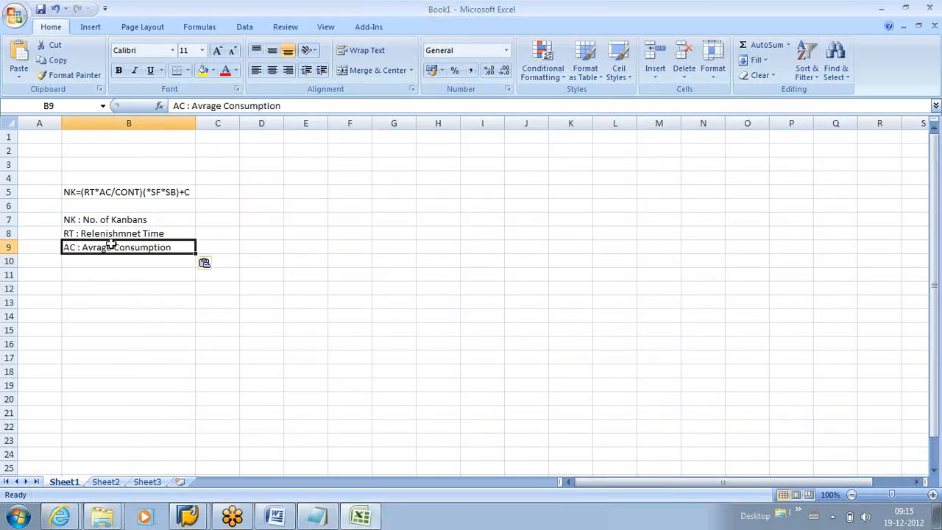
Step: Copy the "CONT : QTYof each Kanban" definition from Notepad into cell B10 of the Excel sheet
key("alt+Tab")
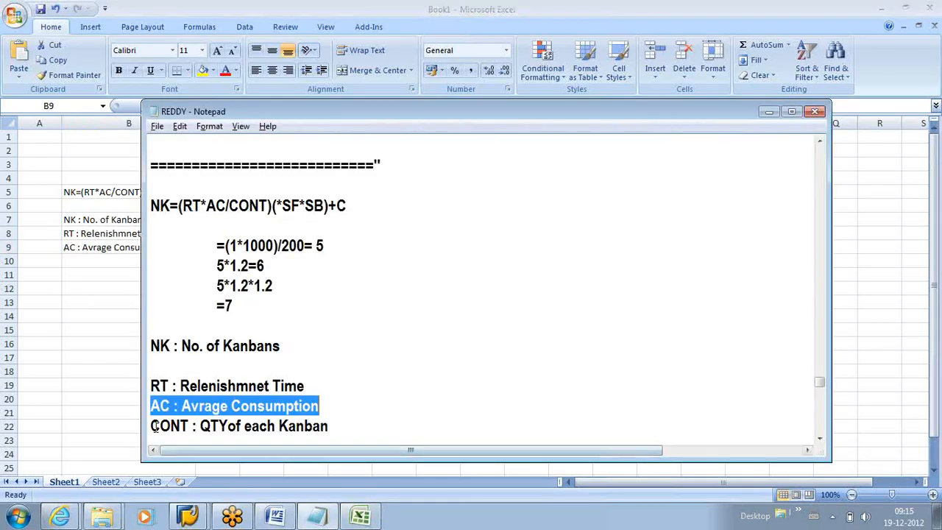
left_click_drag(151, 425, 331, 425)
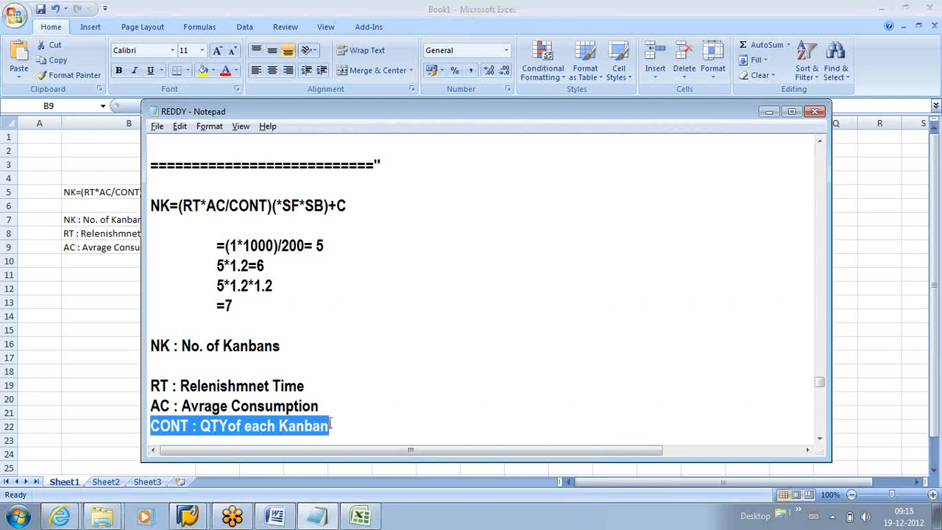
key("alt+Tab")
left_click(101, 255)
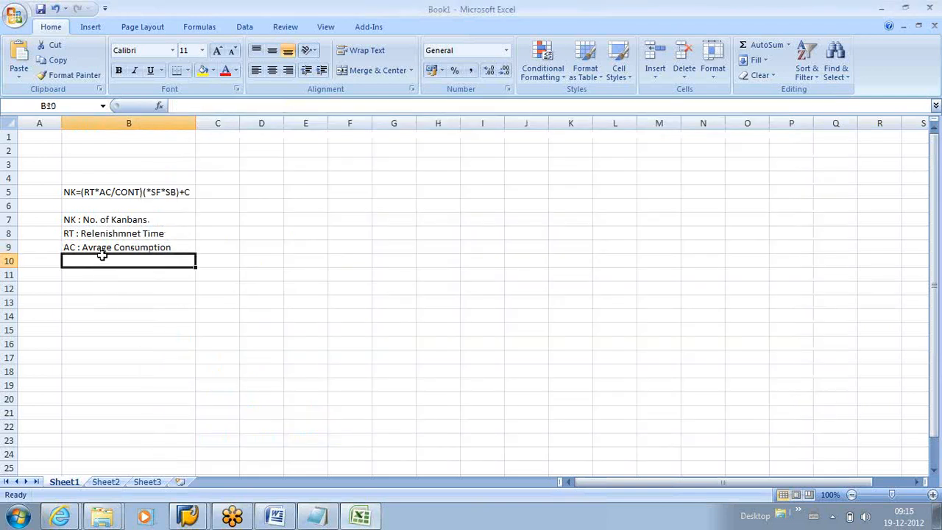
key("ctrl+v")
Step: Copy the "SF : Safety Factor" definition from Notepad into cell B11 of the Excel sheet
key("alt+Tab")
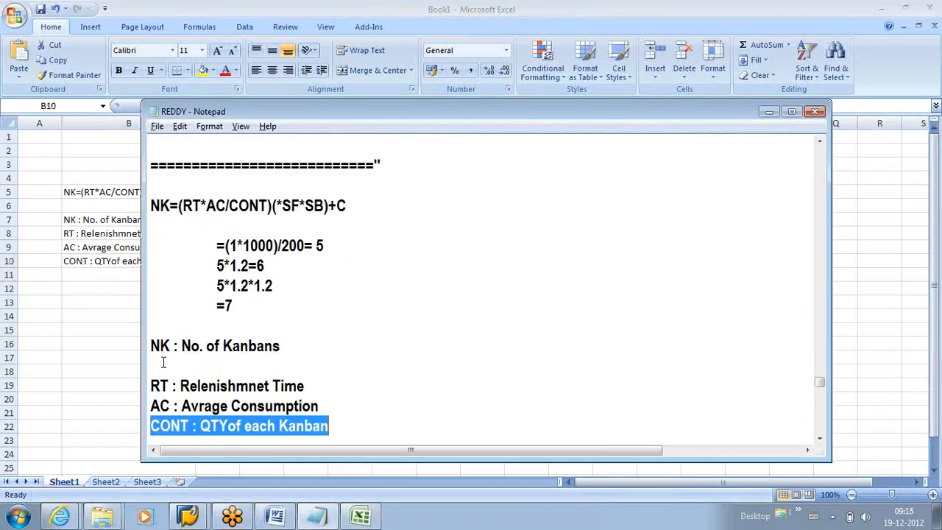
scroll(336, 384, "down", 3)
left_click_drag(151, 266, 272, 268)
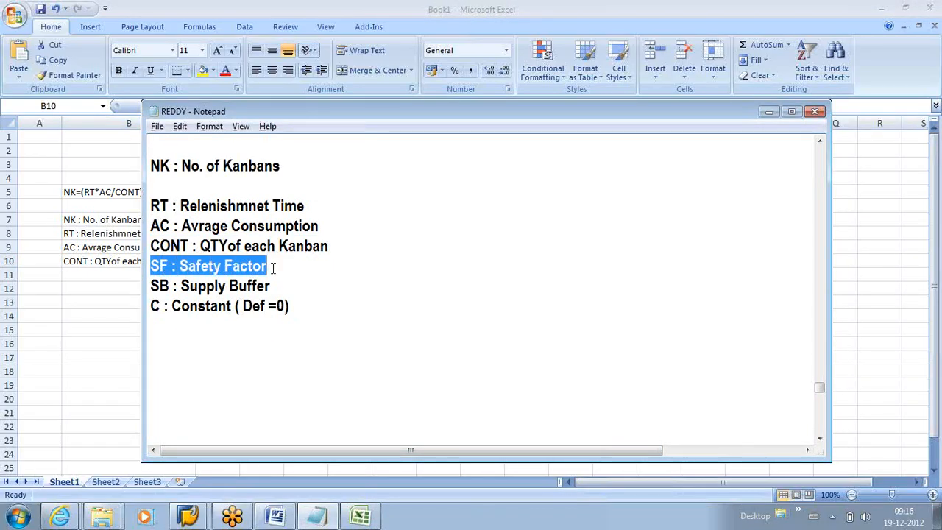
key("alt+Tab")
left_click(96, 278)
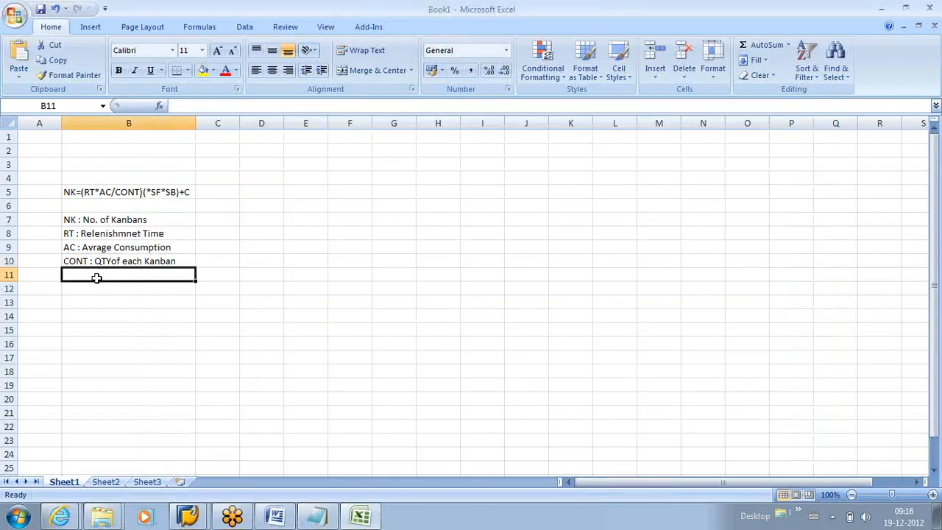
key("ctrl+v")
Step: Copy the "SB : Supply Buffer" definition from Notepad into cell B12 of the Excel sheet, then return to Notepad
key("alt+Tab")
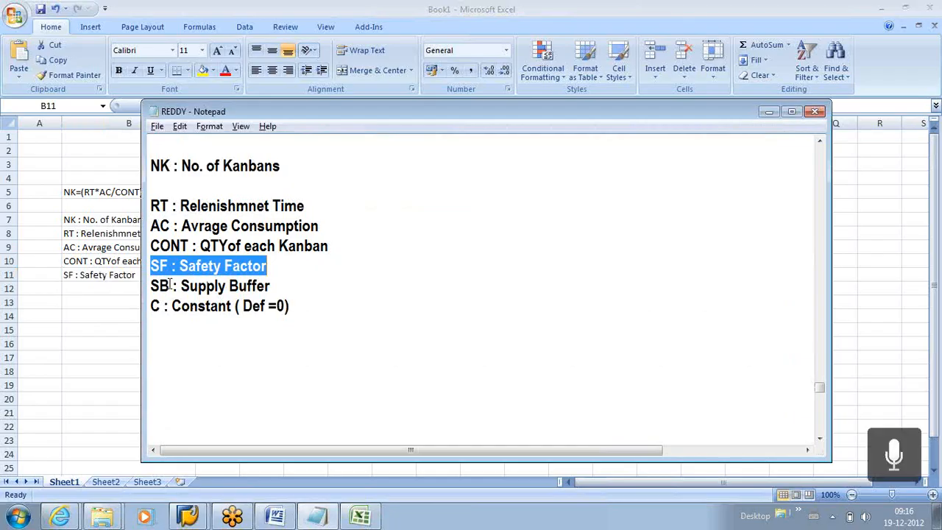
left_click_drag(150, 286, 307, 285)
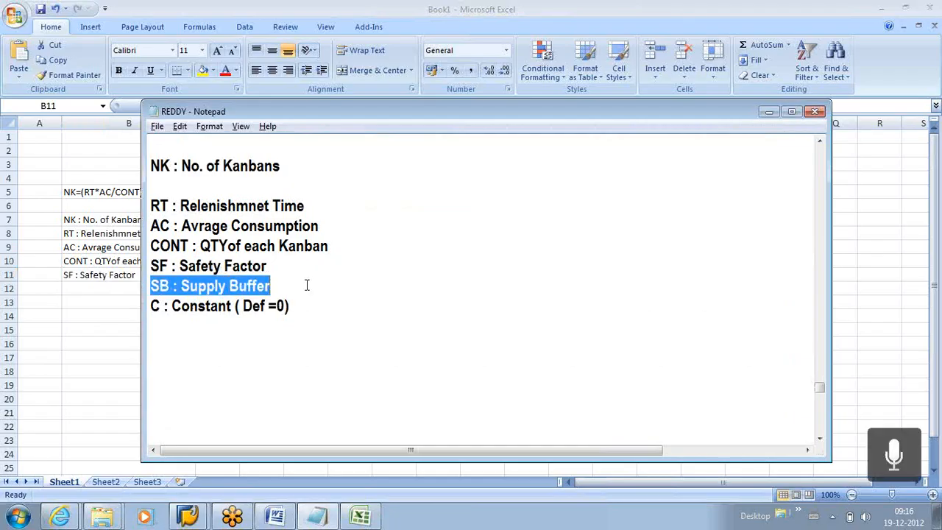
key("alt+Tab")
left_click(108, 289)
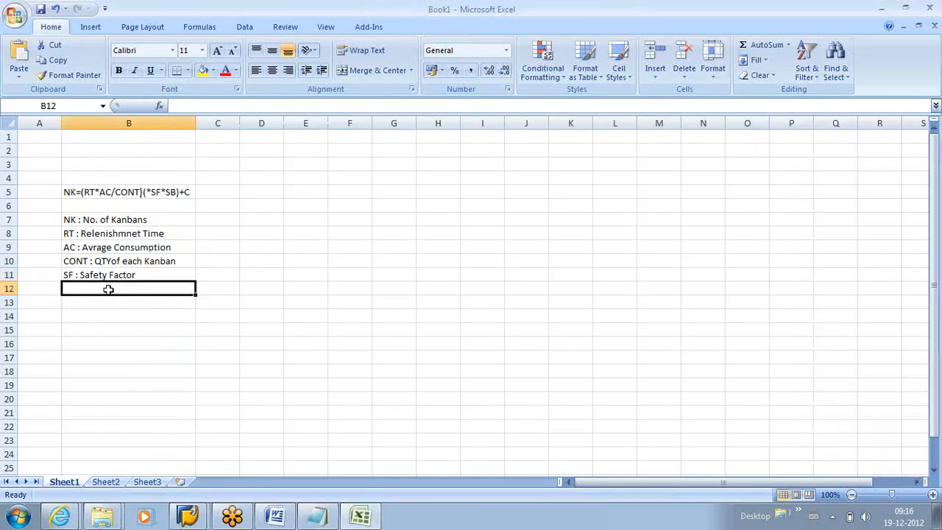
key("ctrl+v")
key("alt+Tab")
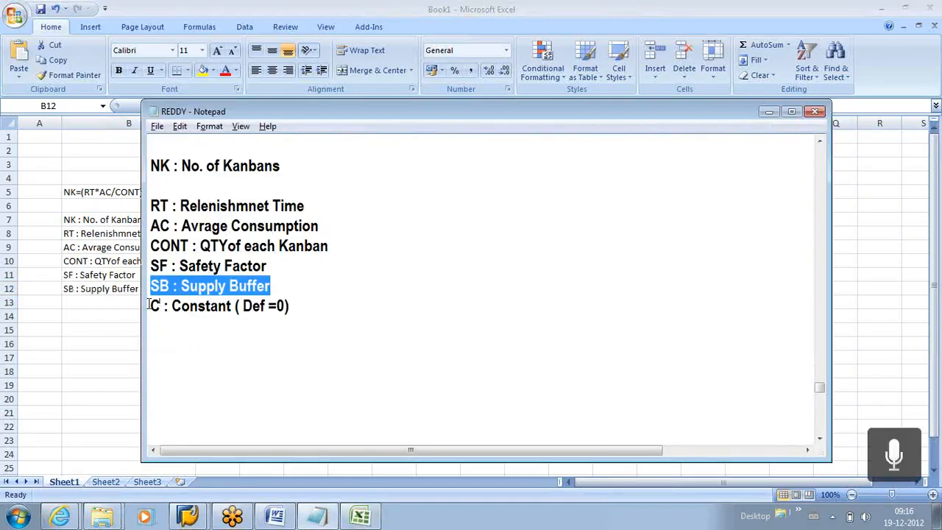
Step: Copy the "C : Constant ( Def =0)" definition from Notepad into cell B13 of the Excel sheet
left_click(151, 305)
left_click_drag(153, 305, 317, 305)
key("ctrl+c")
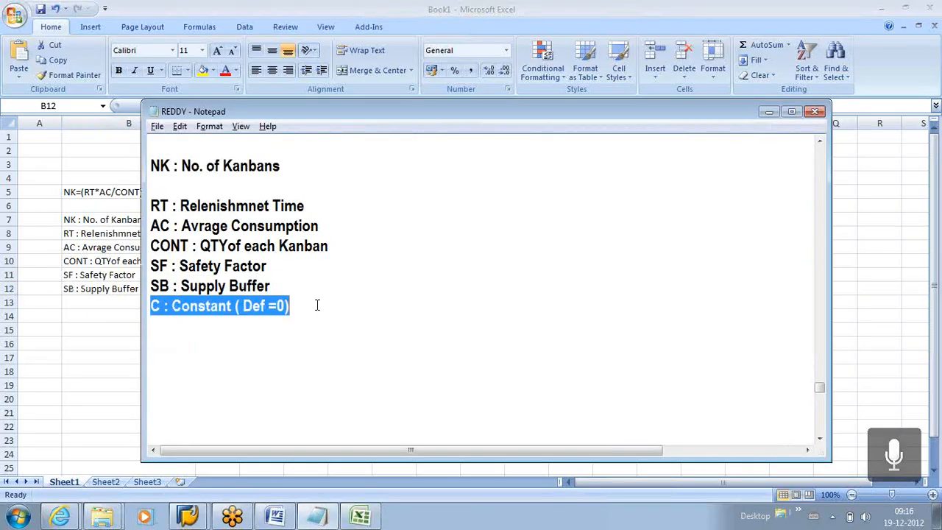
key("alt+Tab")
left_click(95, 303)
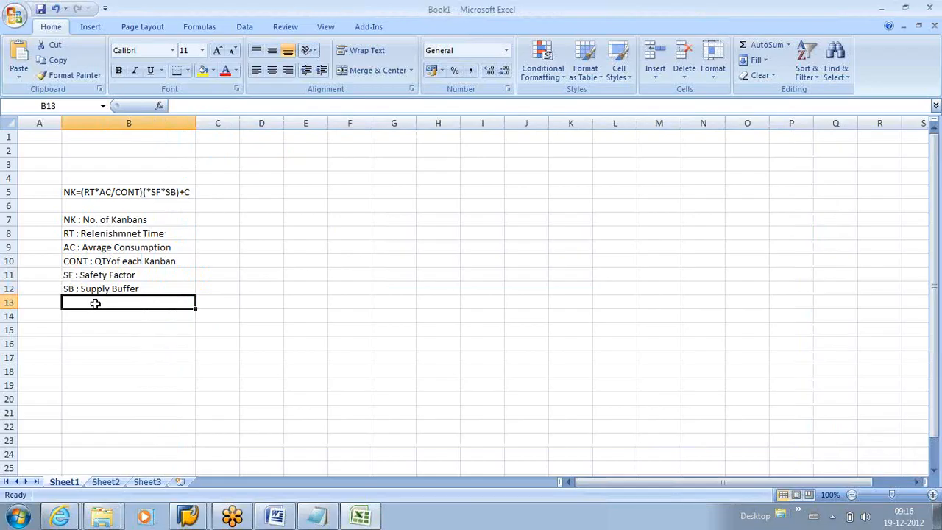
key("ctrl+v")
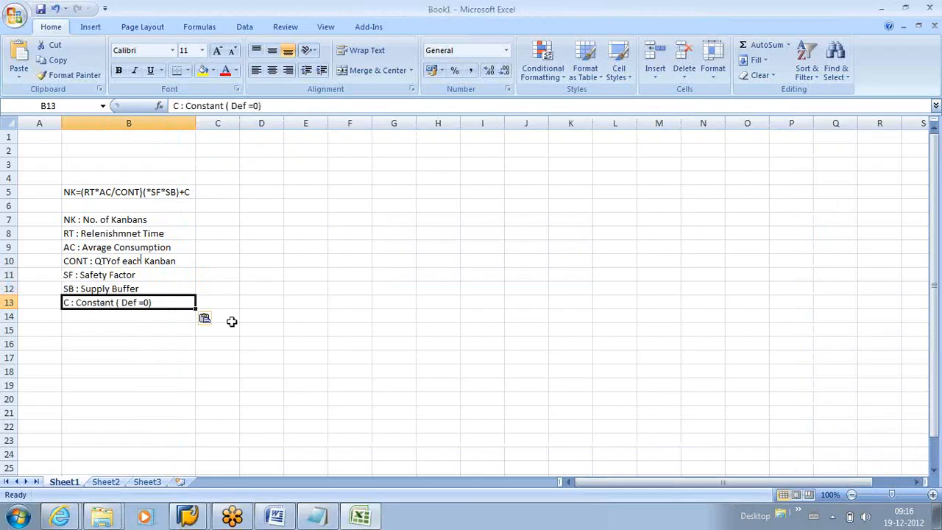
left_click(265, 321)
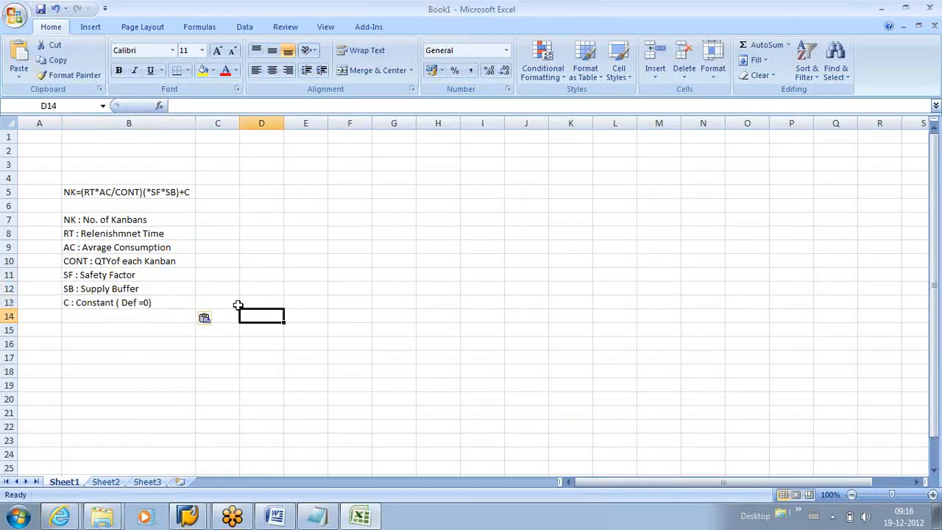
Step: Fill the "NK : No. of Kanbans" cell B7 with yellow
left_click(215, 220)
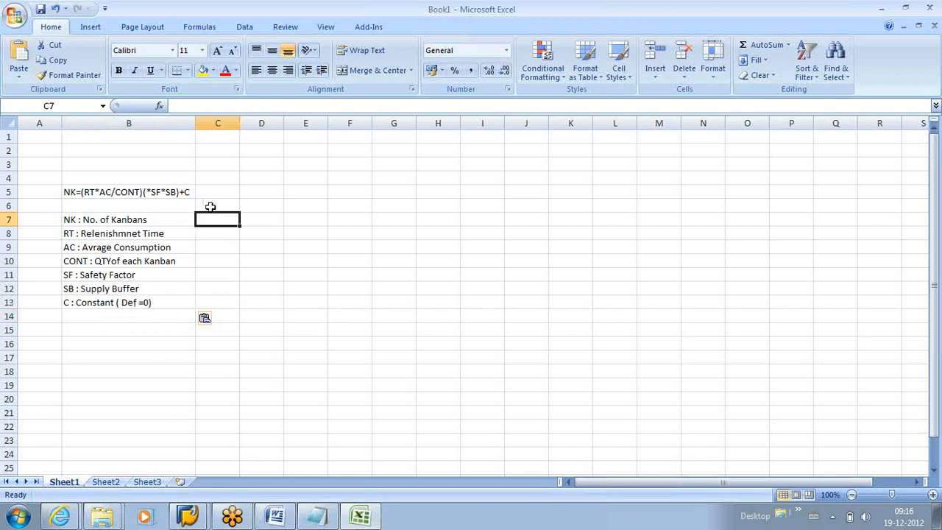
left_click(82, 219)
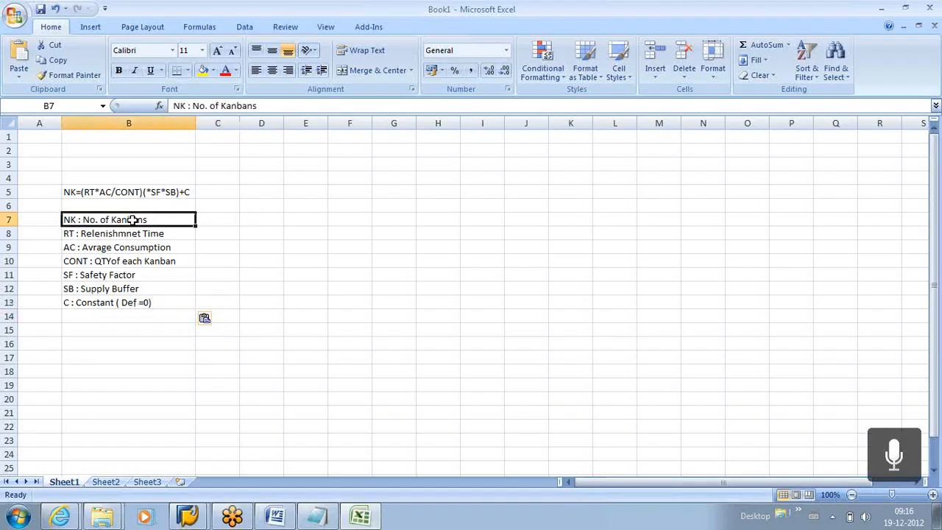
left_click(204, 67)
key("Right")
key("Down")
key("Down")
key("Down")
key("Down")
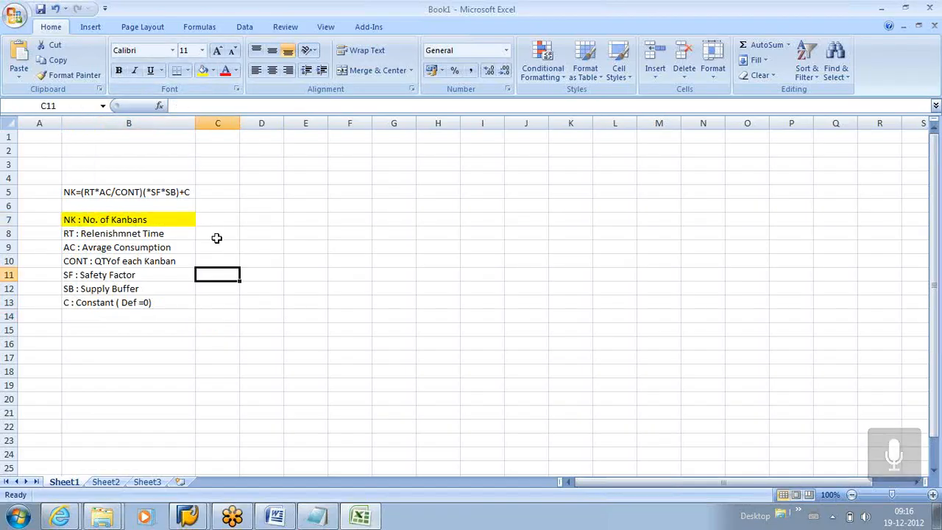
Step: Enter the replenishment time as 1 in C8 with the unit "day" in D8
left_click(215, 233)
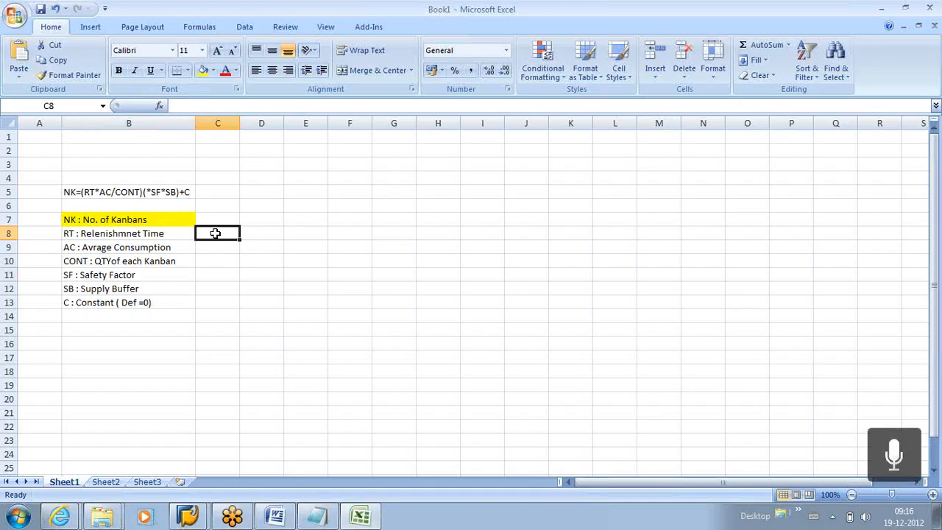
type("1")
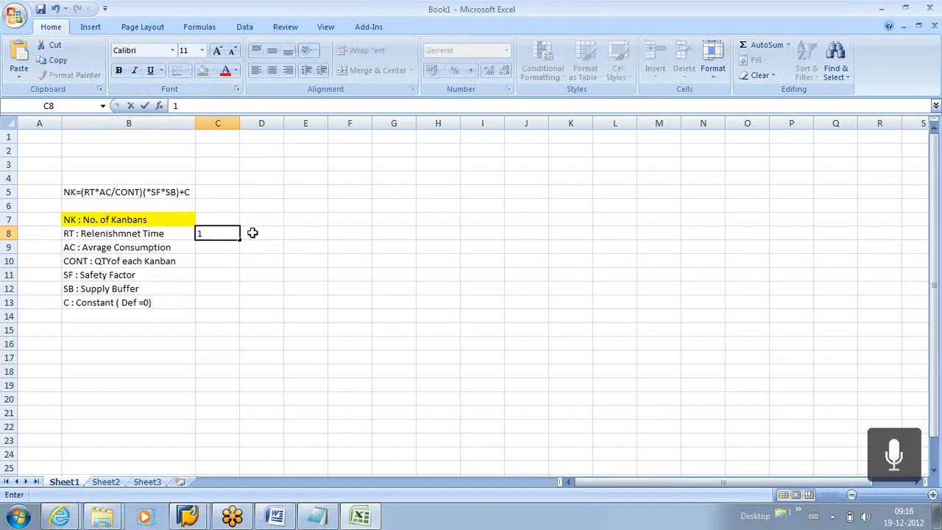
left_click(253, 232)
type("day")
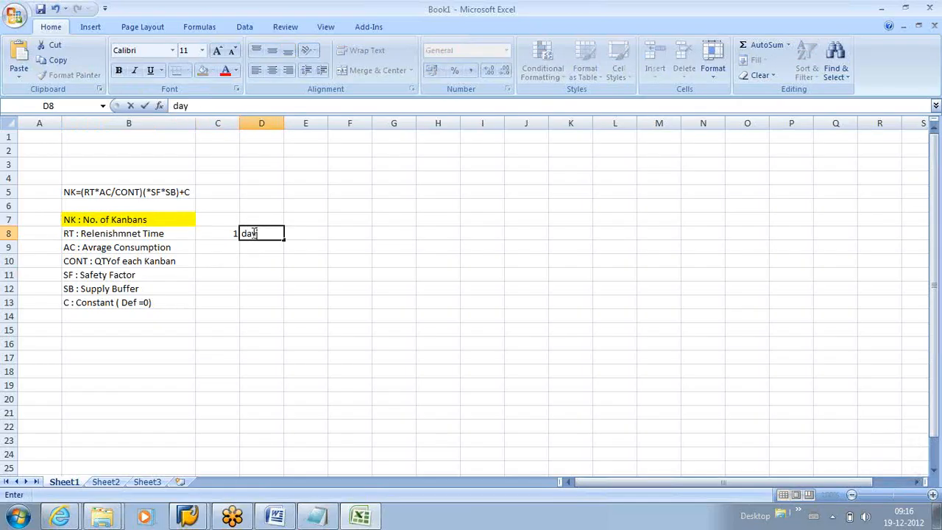
key("Left")
key("Down")
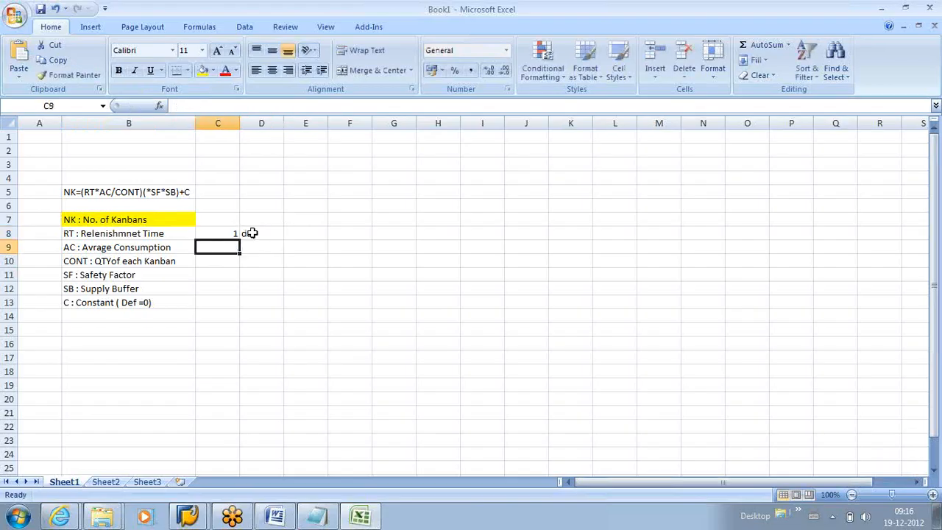
Step: Enter the average consumption as 1000 in C9 with the unit "pcs/day" in D9
type("1000")
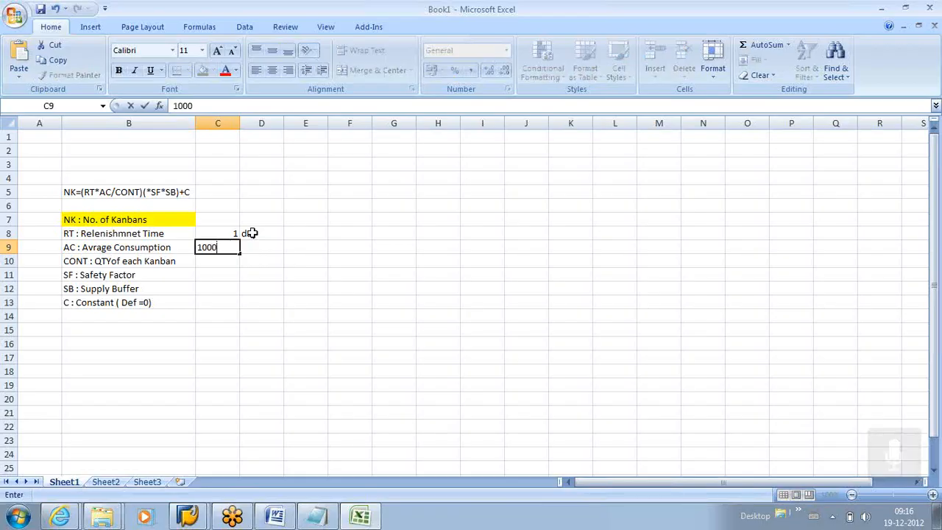
key("Tab")
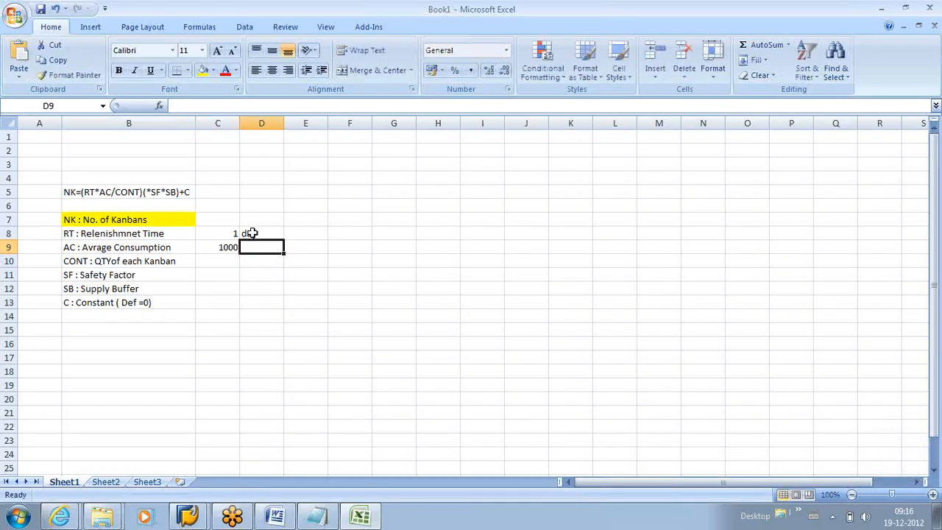
type("pcs/day")
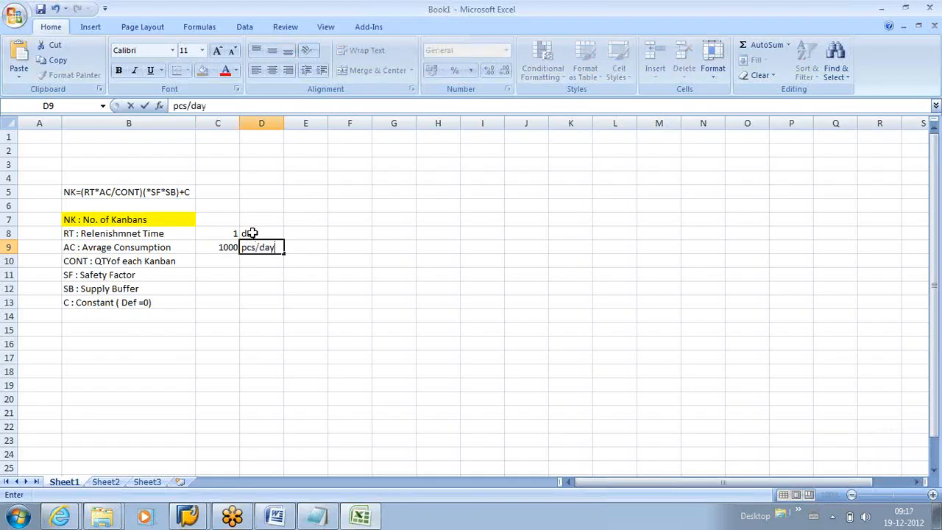
key("Return")
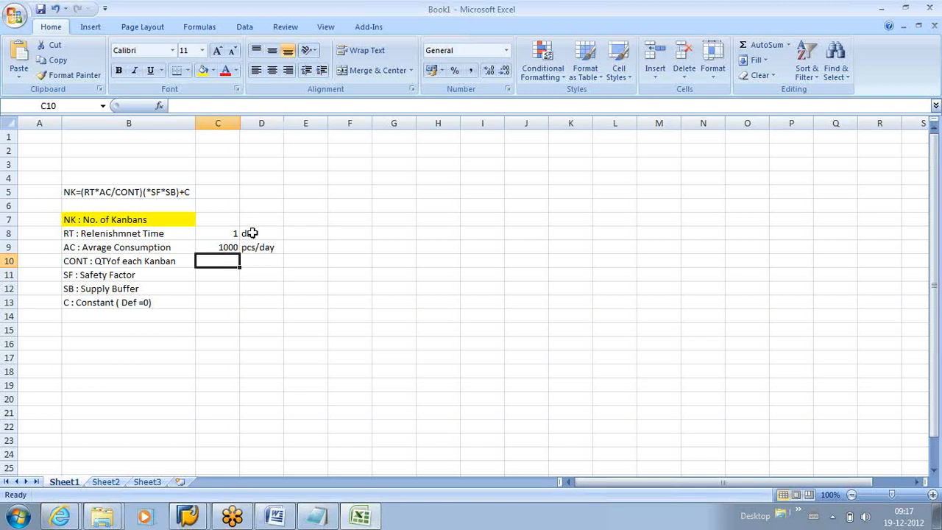
Step: Enter the quantity of each kanban as 200 in C10 with the unit "pcs/kanban" in D10, and widen column D to fit it
type("200")
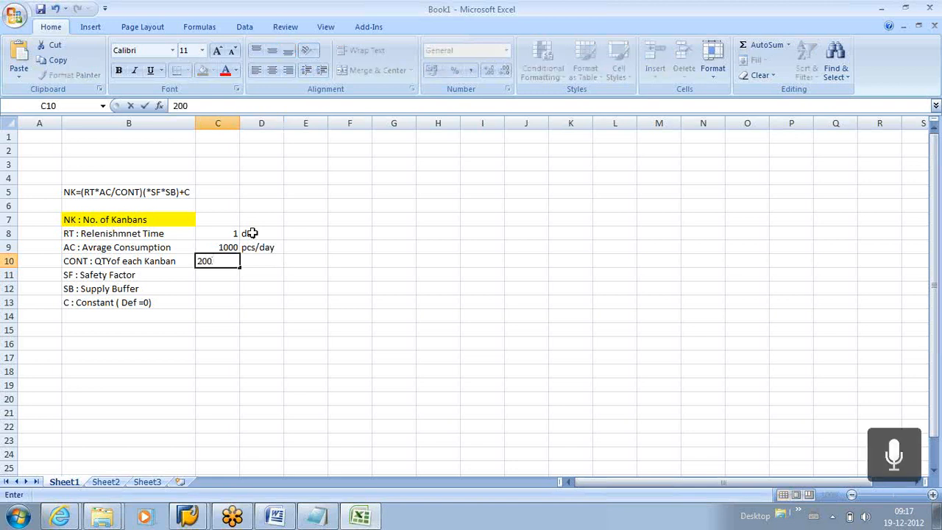
key("Tab")
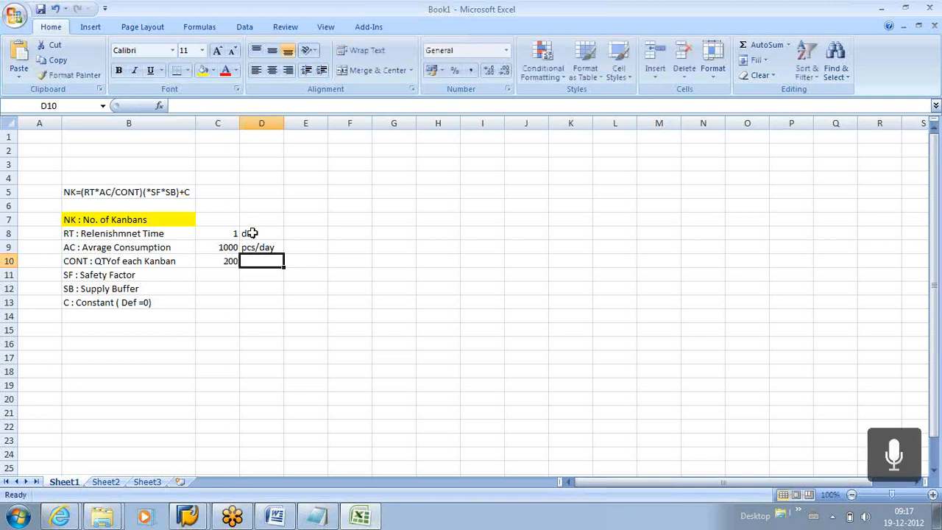
type("pcs/kanban")
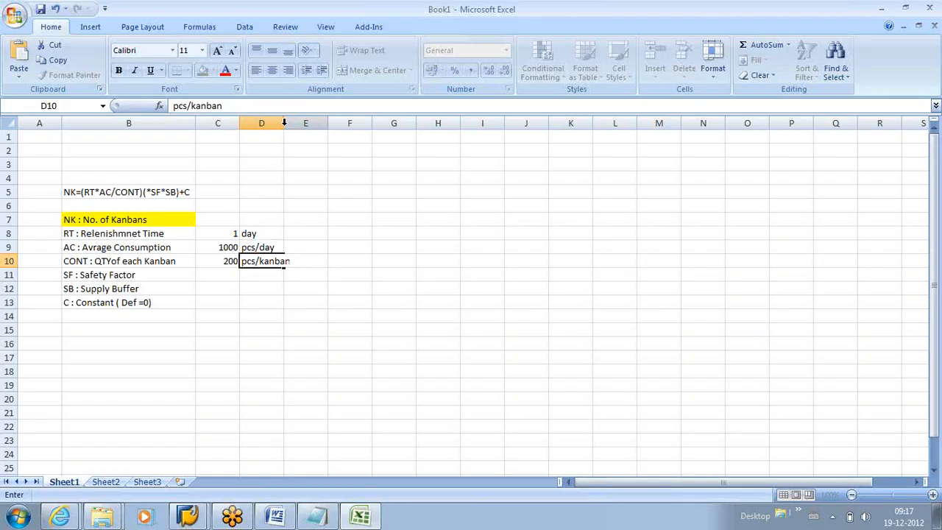
left_click_drag(284, 123, 293, 122)
Step: Enter 1.2 for the safety factor in C11, 1.2 for the supply buffer in C12 and 0 for the constant in C13
left_click(226, 276)
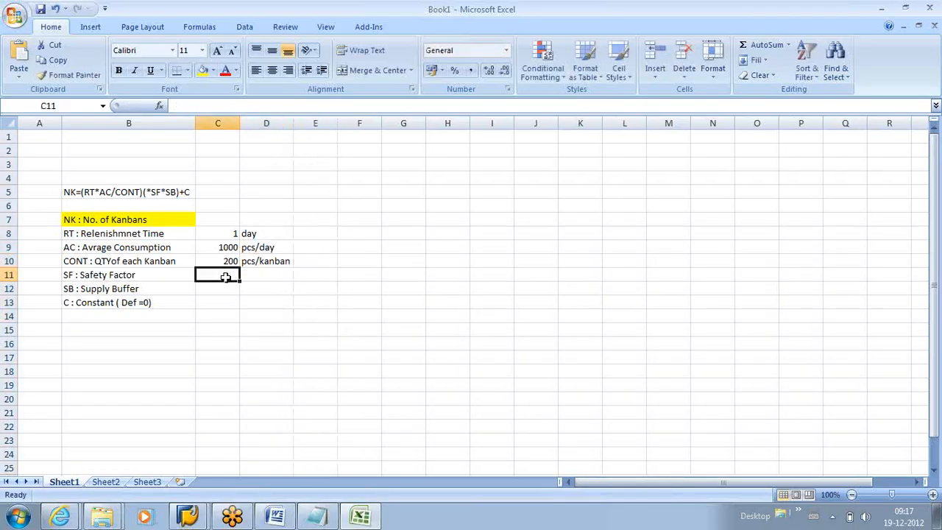
type("1.2")
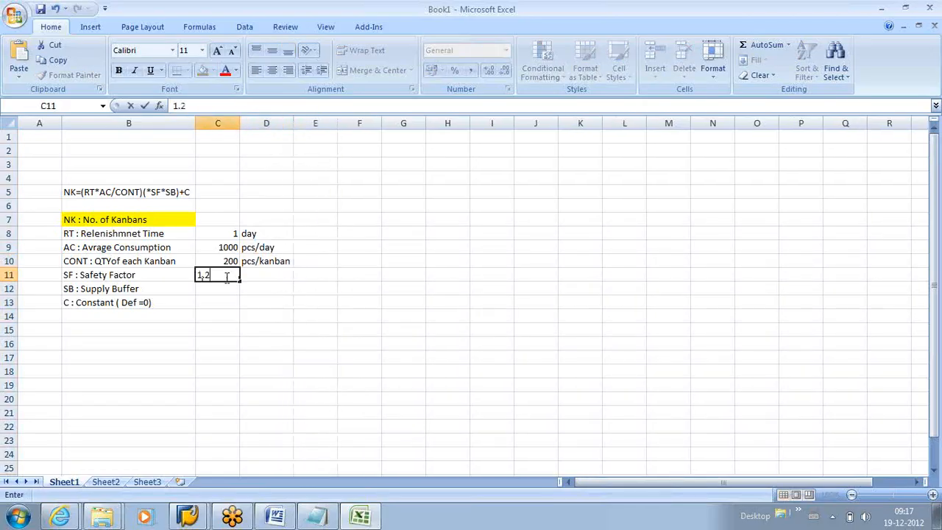
key("Return")
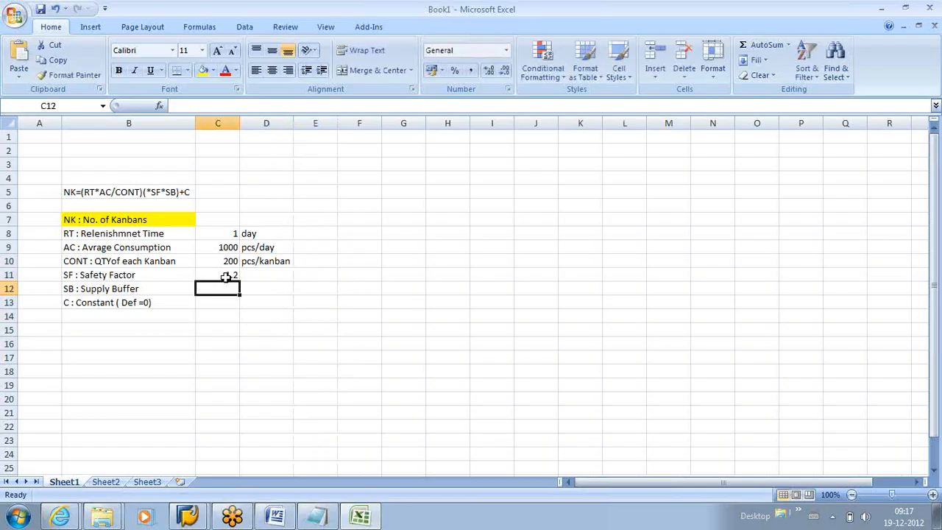
type("1.2")
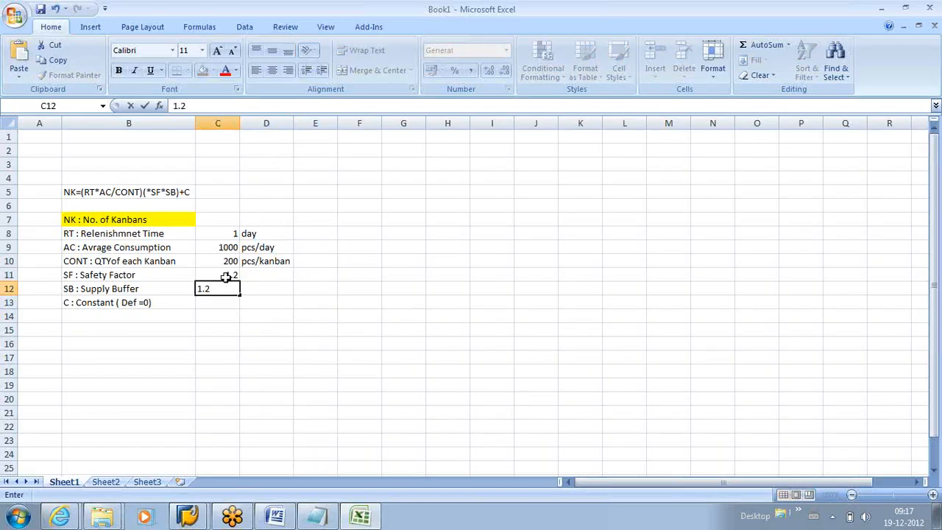
key("Return")
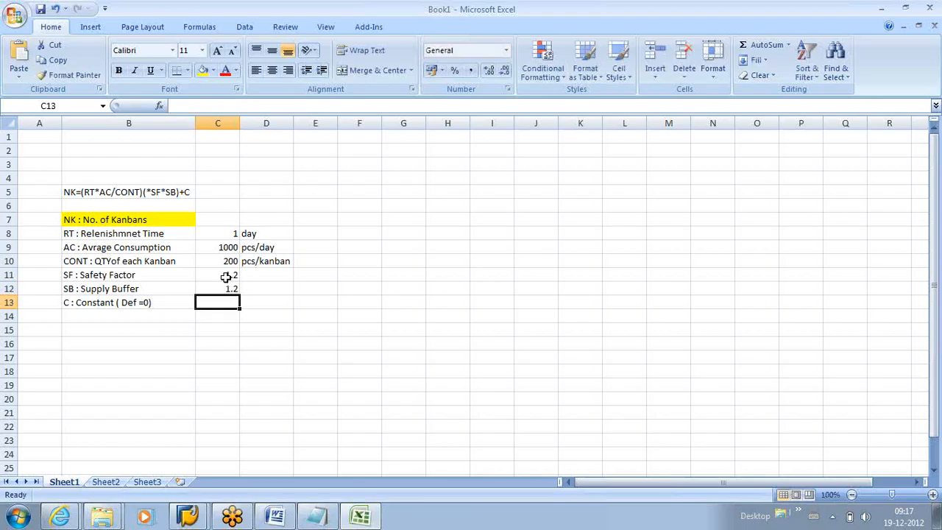
type("0")
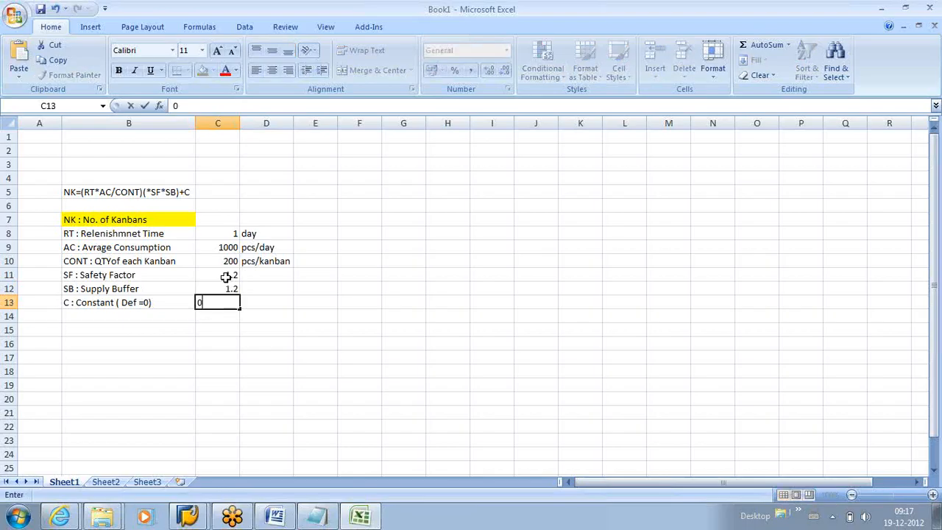
left_click(258, 314)
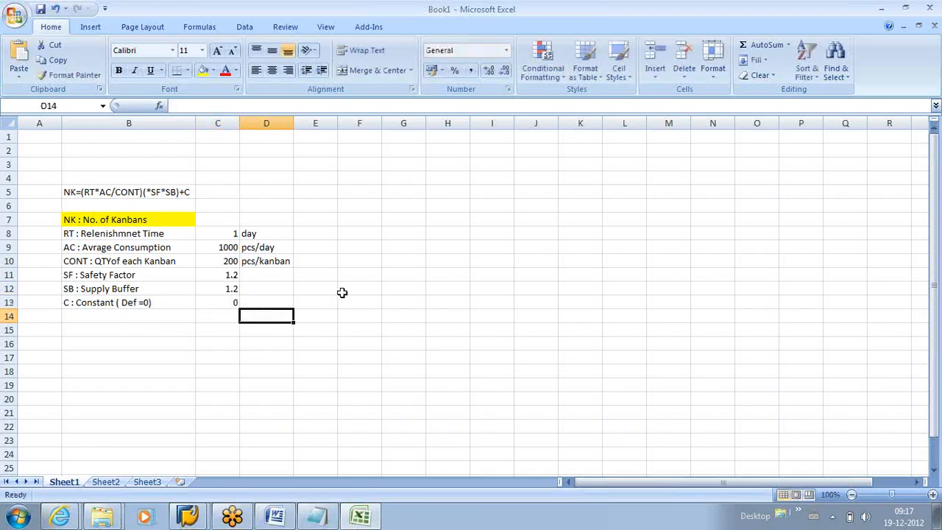
Step: Start the kanban-number formula in C7 with the bracketed product of replenishment time and average consumption, =(C8*C9)
left_click(309, 219)
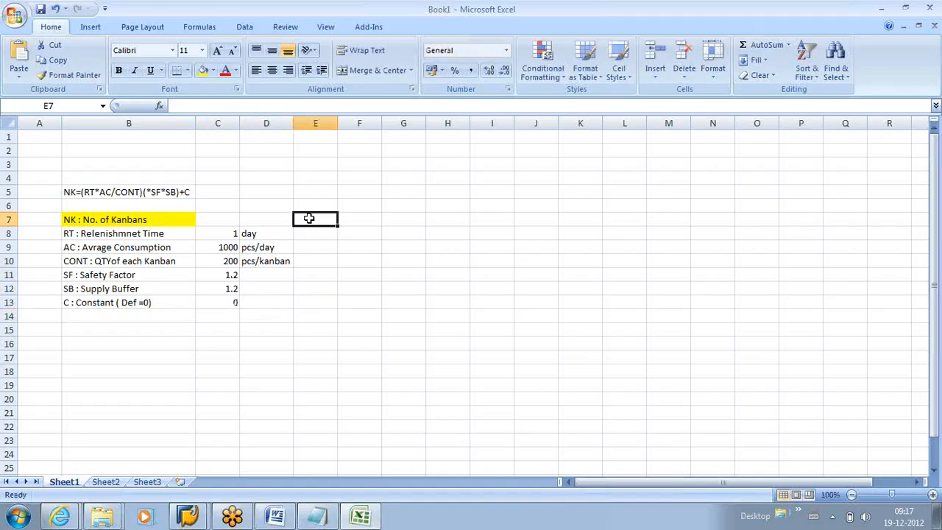
left_click(215, 220)
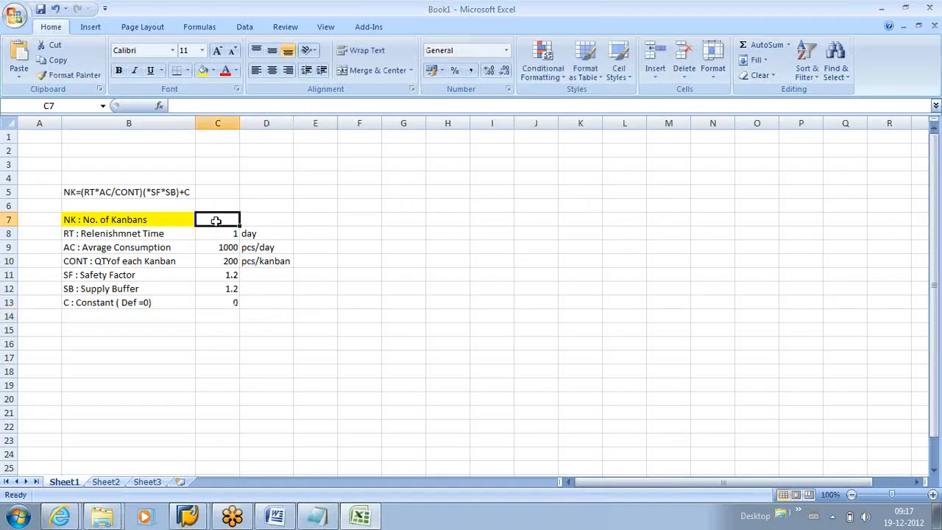
type("=")
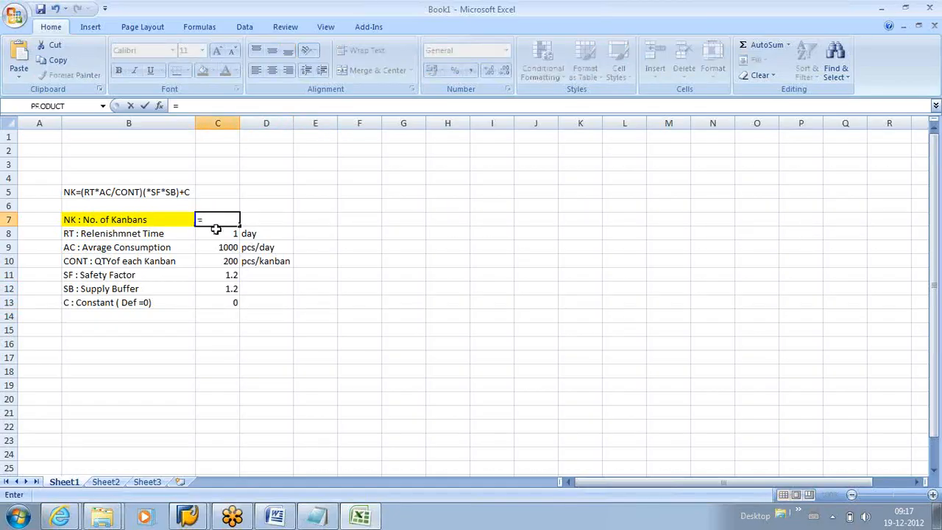
left_click(223, 235)
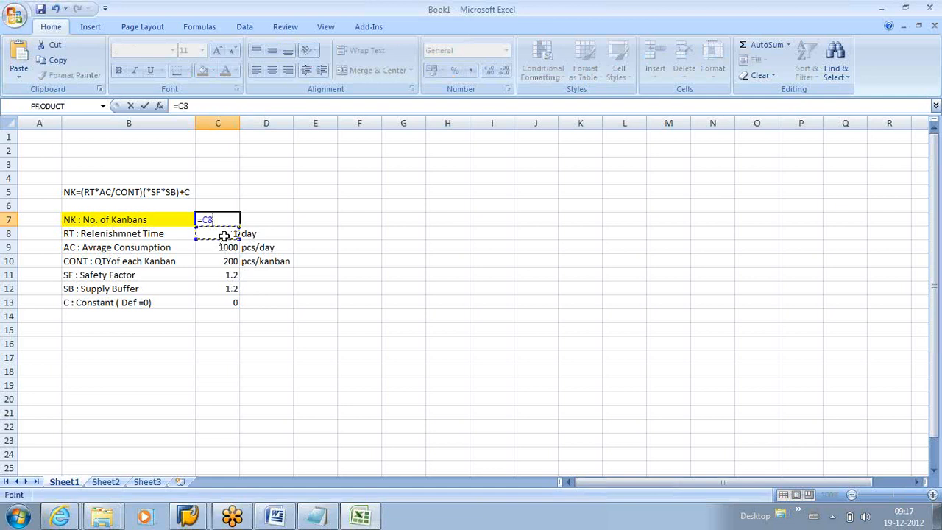
type("*")
left_click(222, 248)
type(")")
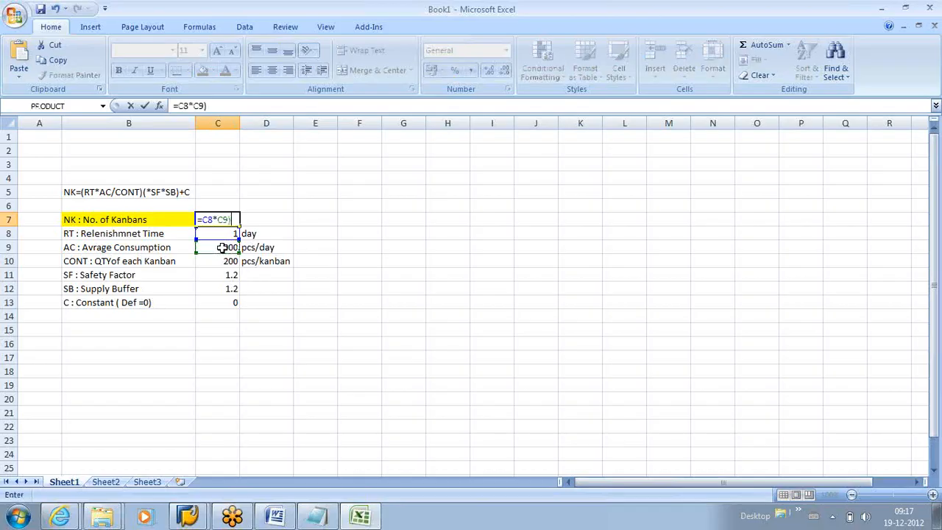
left_click(177, 106)
type("(")
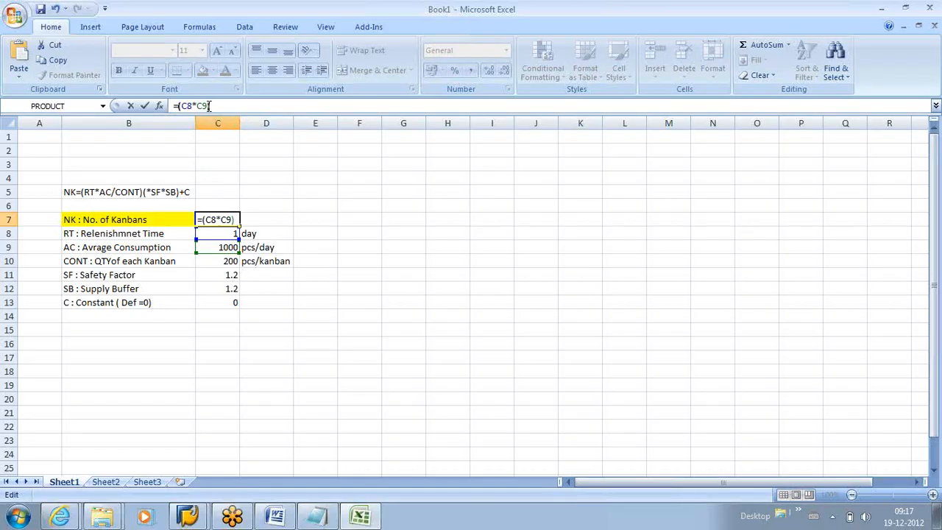
Step: Extend the C7 formula to divide by the kanban quantity and bracket the whole term, giving =((C8*C9)/C10)
left_click(213, 106)
type("/")
left_click(223, 265)
type(")")
left_click(177, 106)
type("(")
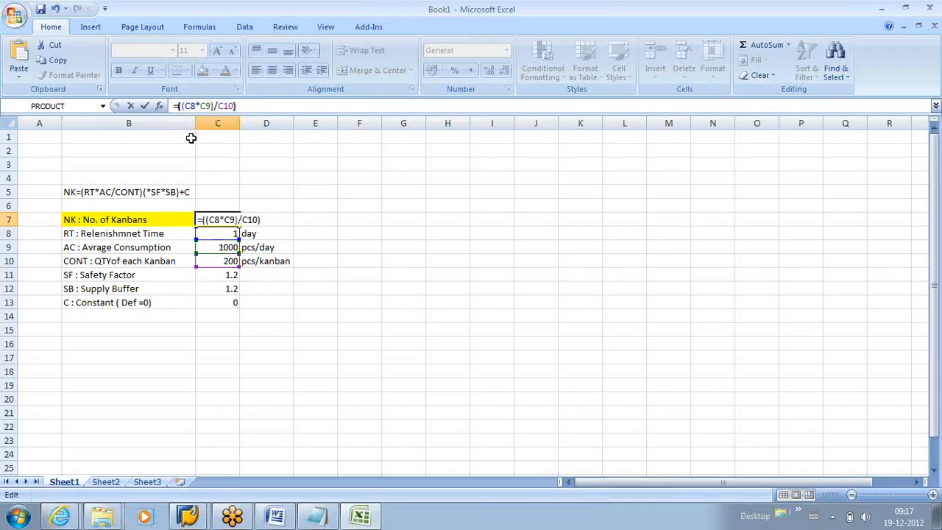
left_click(215, 276)
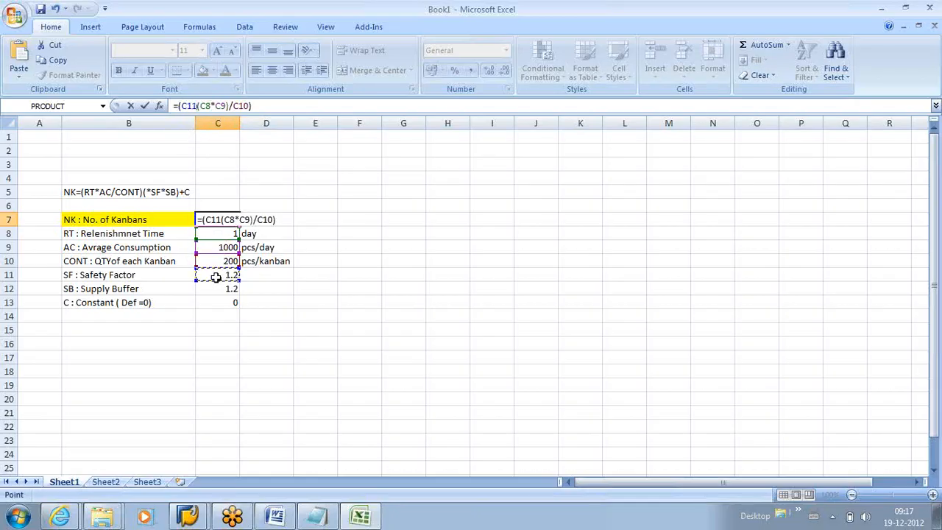
type("*")
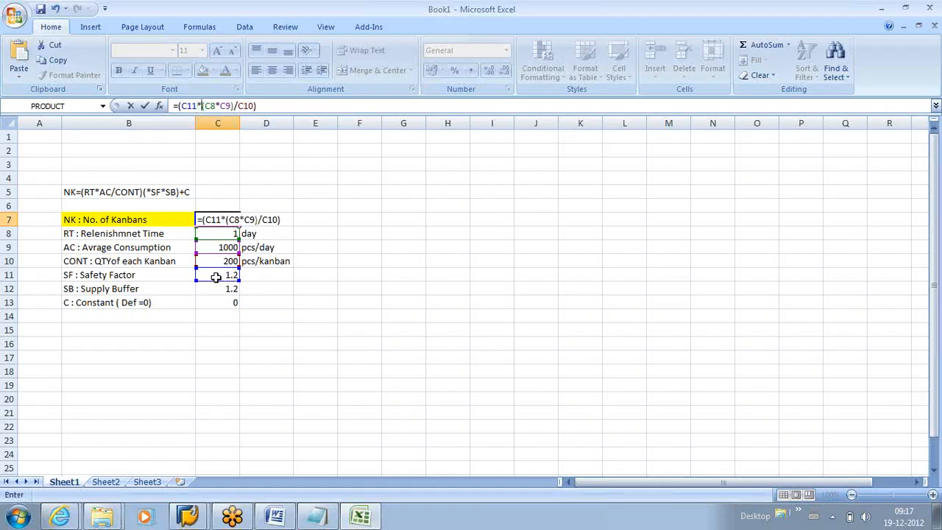
key("BackSpace")
key("BackSpace")
key("BackSpace")
key("BackSpace")
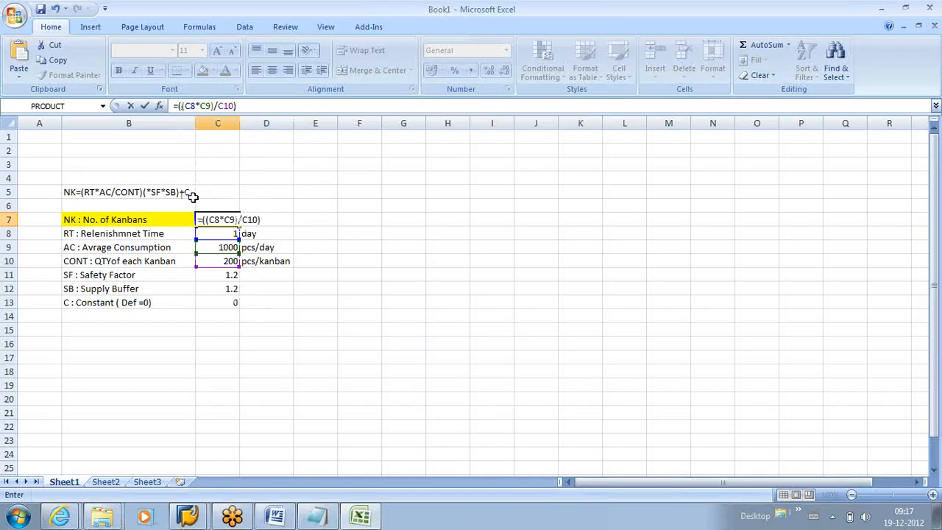
Step: Append the bracketed product of safety factor and supply buffer, (C11*C12), to the C7 formula after the kanban-quantity term
left_click(251, 106)
type("(")
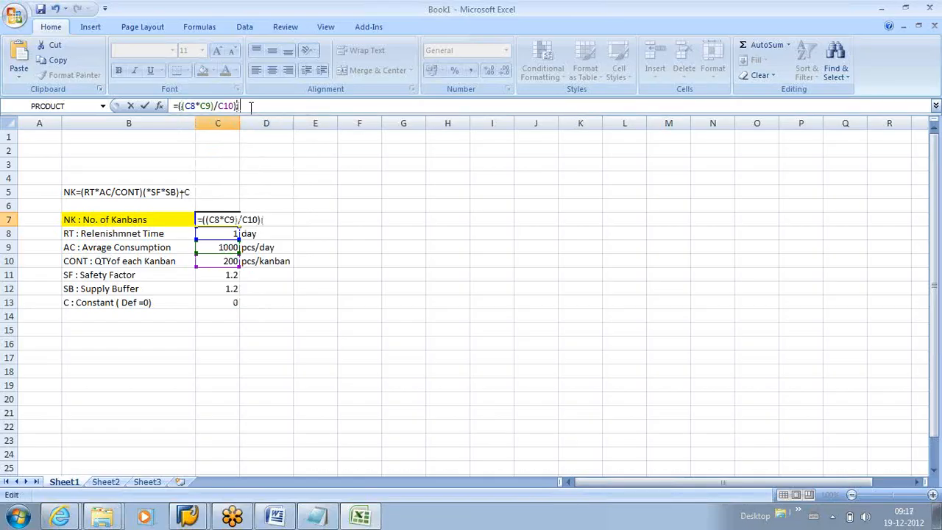
left_click(226, 276)
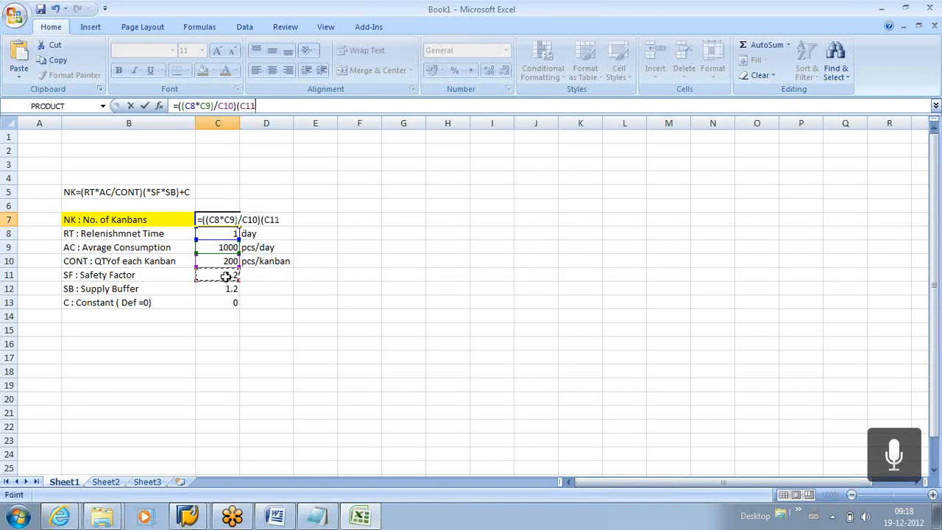
type("*")
left_click(217, 288)
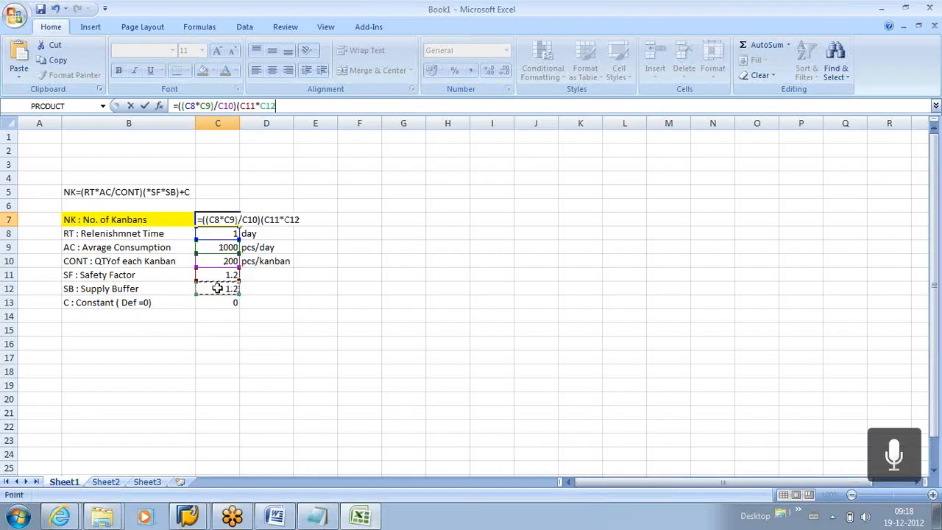
type(")")
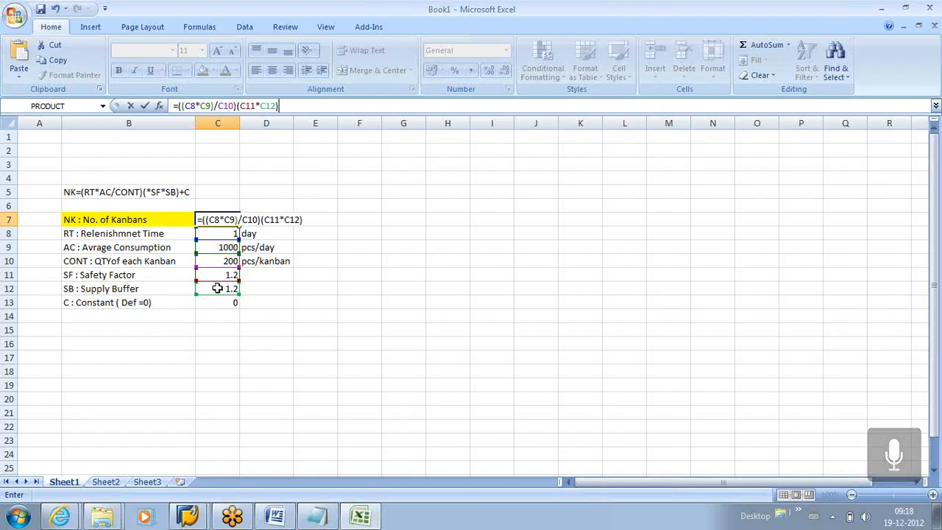
Step: Add the constant C13 to the end of the C7 formula and close the bracket around the second term
type("+")
left_click(229, 304)
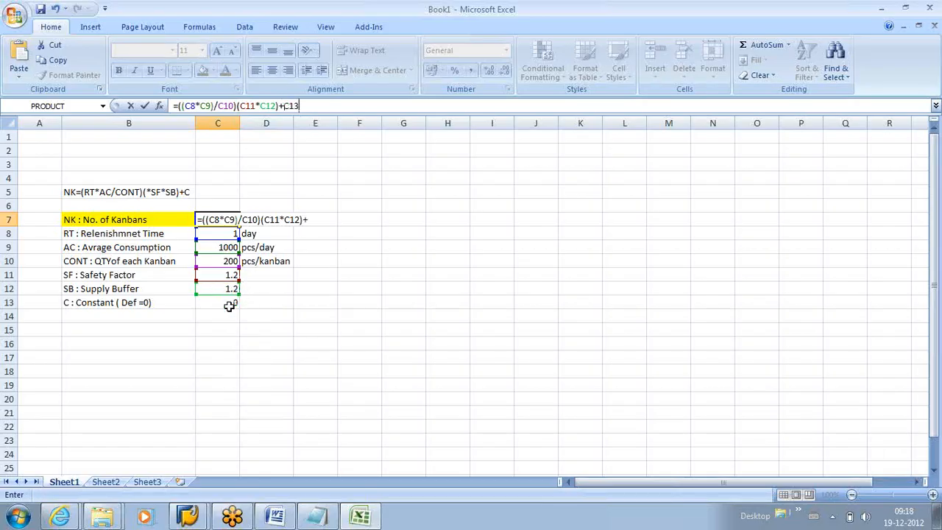
type(")")
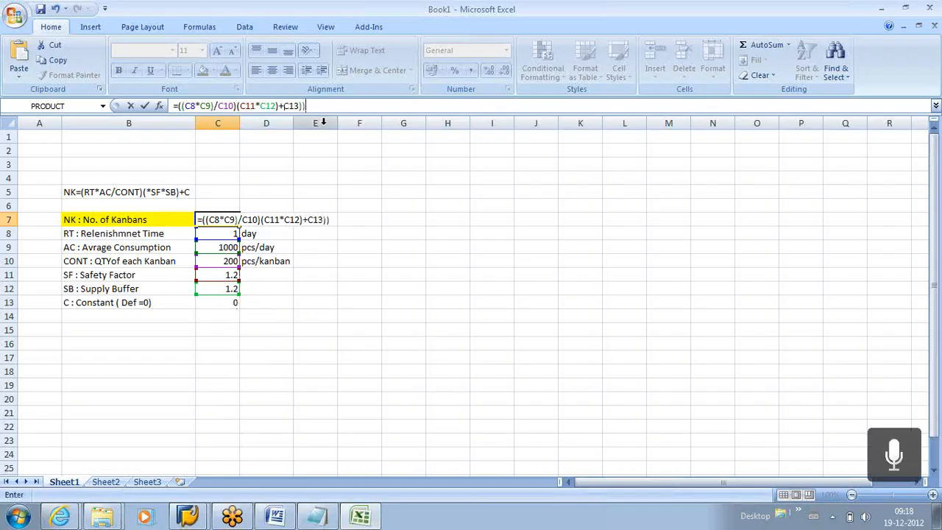
Step: Open the bracket before (C11*C12) and enter the formula, accepting the proposed correction =((C8*C9)/C10)*((C11*C12)+C13)
left_click(237, 106)
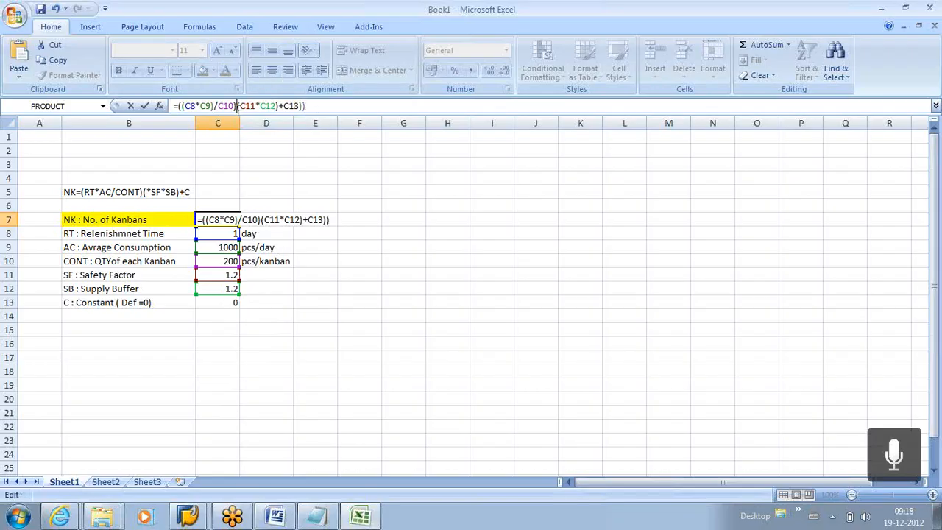
type("(")
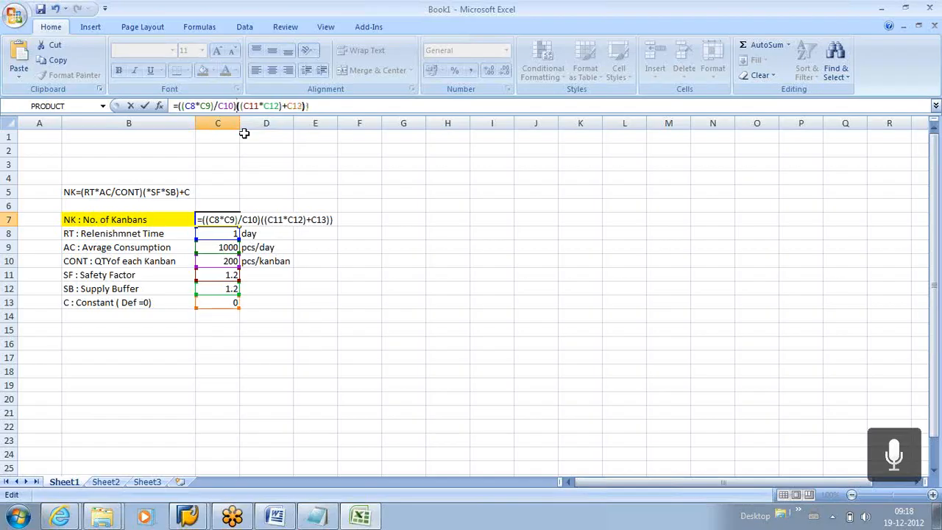
key("Return")
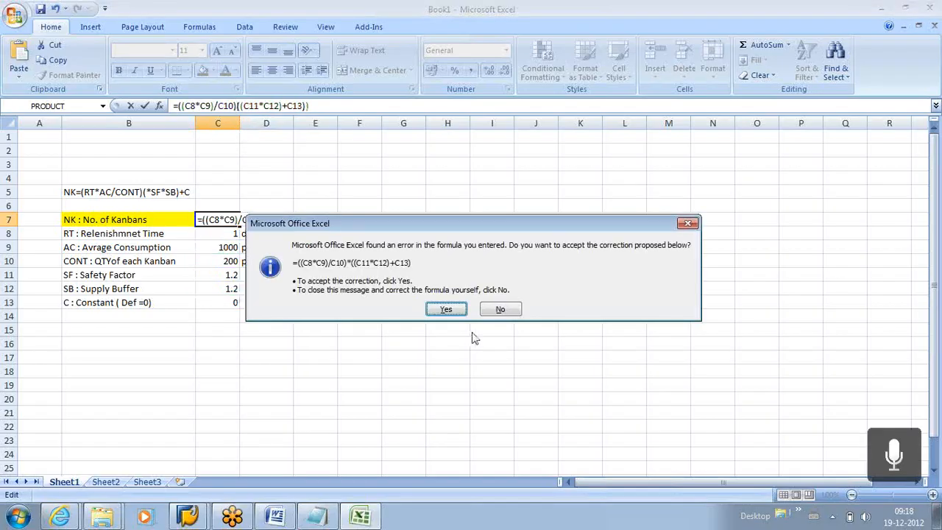
left_click(446, 309)
left_click(301, 301)
Step: Format the number of kanbans in C7 with the Number category and no decimal places
left_click(227, 221)
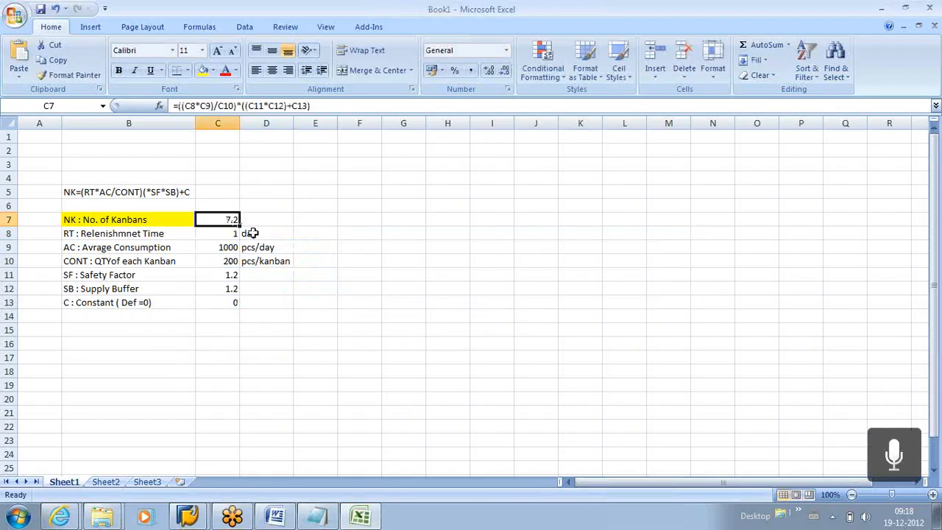
right_click(212, 219)
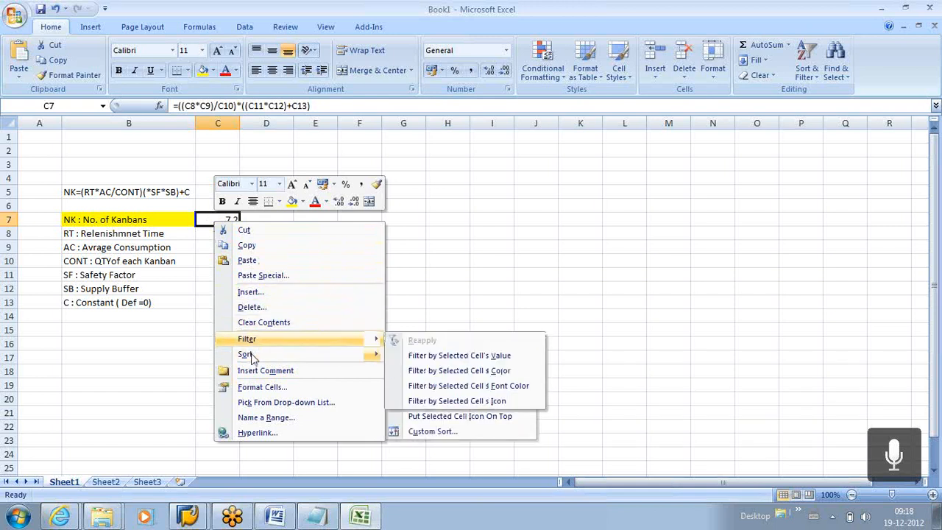
key("Return")
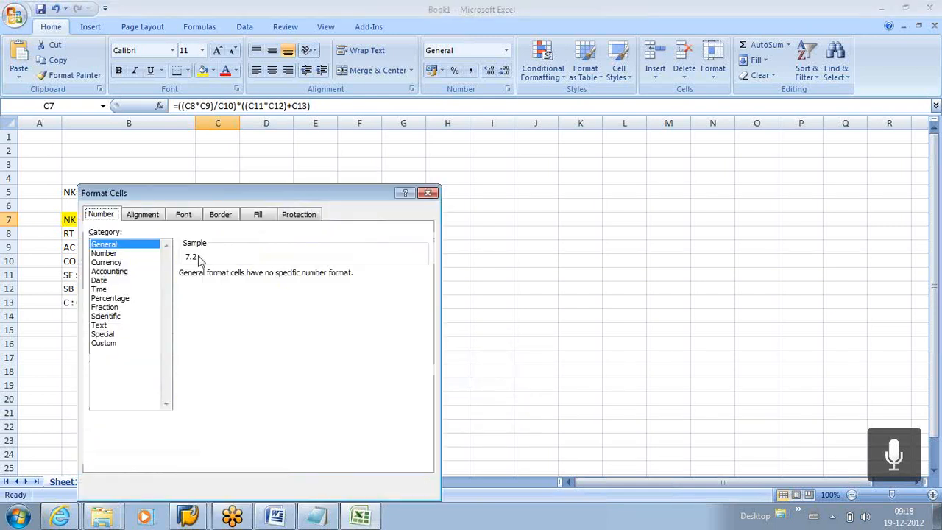
left_click(104, 253)
double_click(270, 278)
left_click(348, 485)
left_click(355, 384)
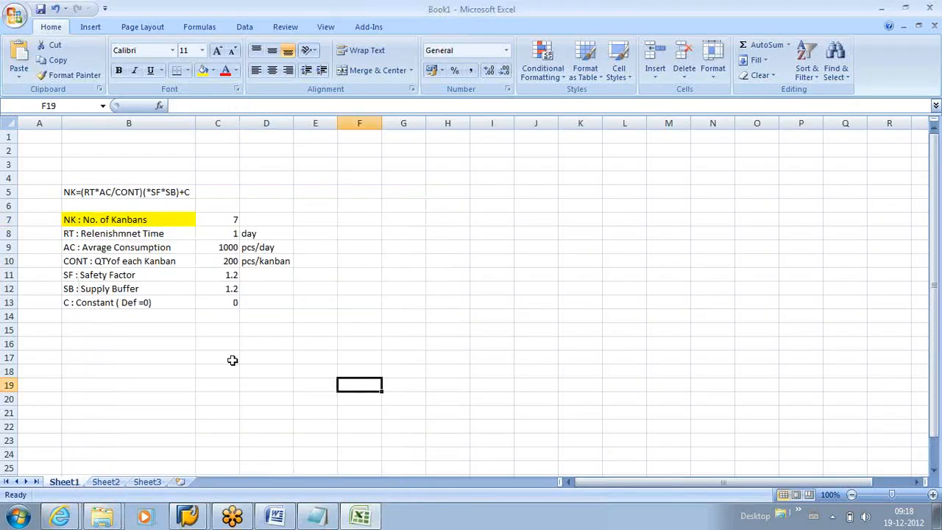
Step: Widen column C slightly and right-align the units in D8:D14
left_click(221, 215)
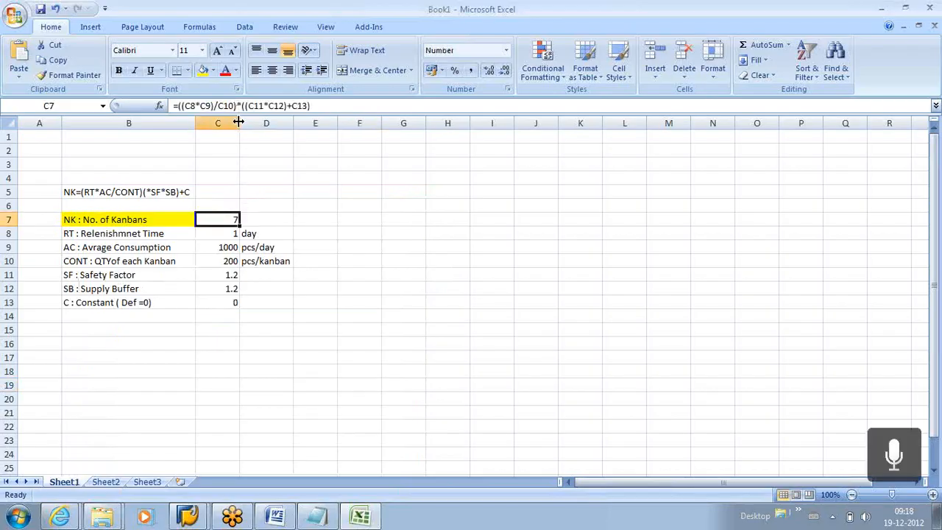
left_click_drag(238, 122, 248, 122)
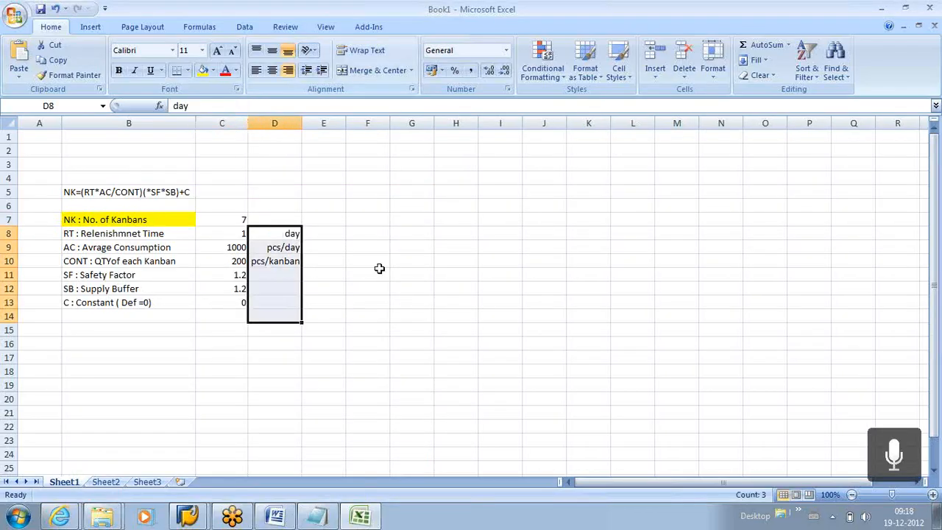
Step: Set the font size of A1:H16 to 16 and widen column B to fit its labels
left_click_drag(34, 134, 435, 337)
left_click(202, 50)
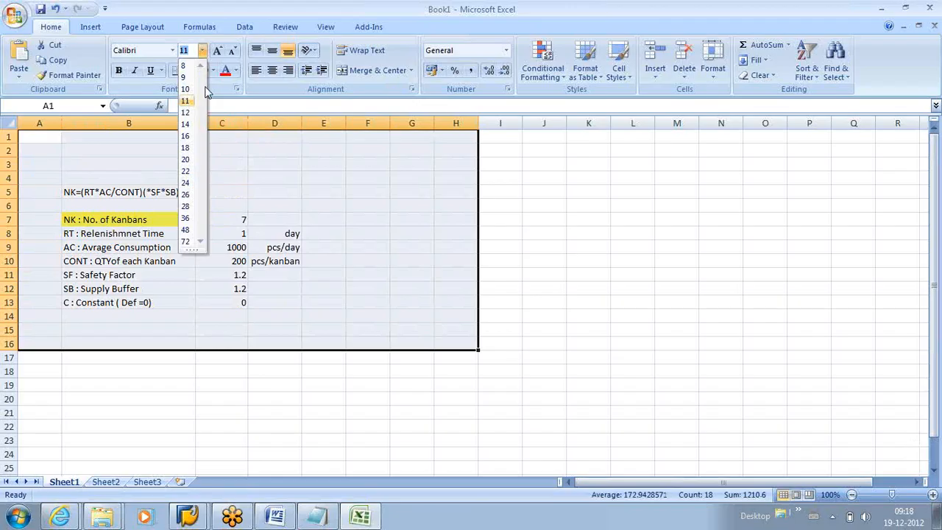
left_click(187, 136)
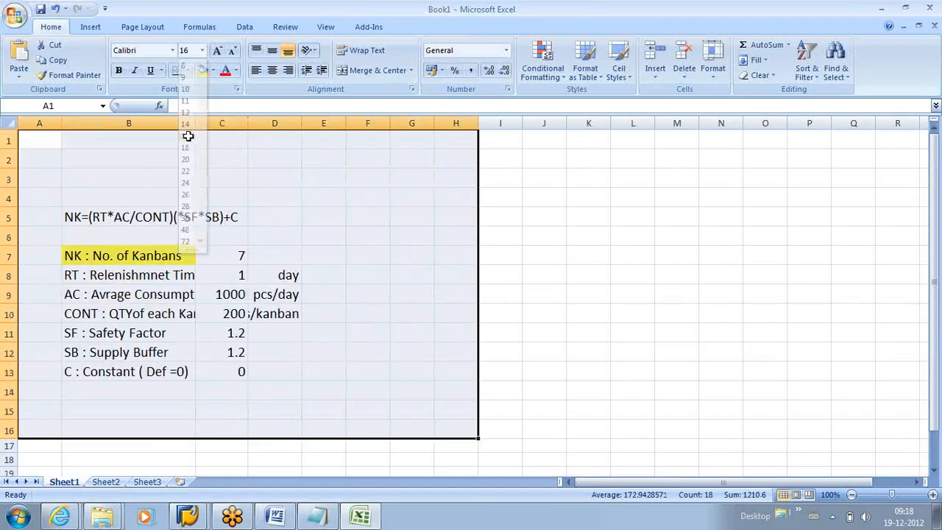
left_click(501, 314)
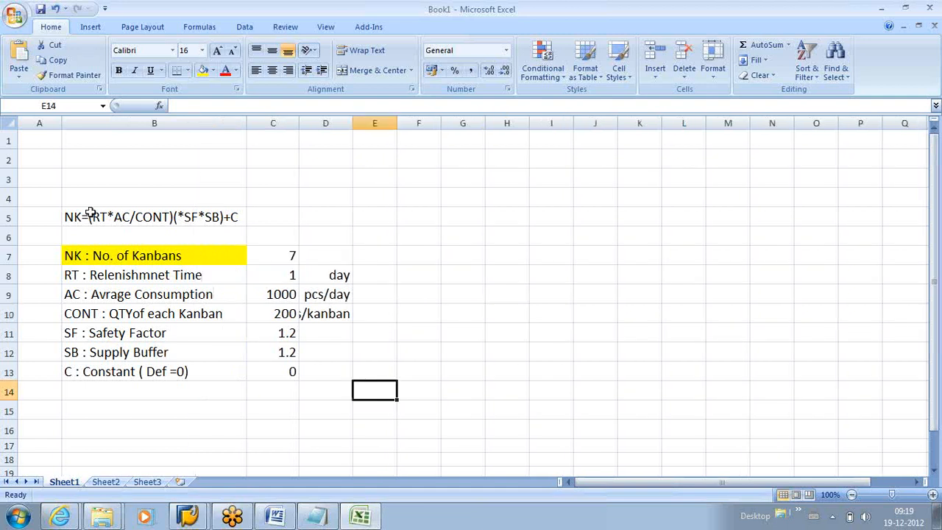
Step: Fill the kanban formula text in B5 with the standard light green colour
left_click(90, 213)
left_click(213, 70)
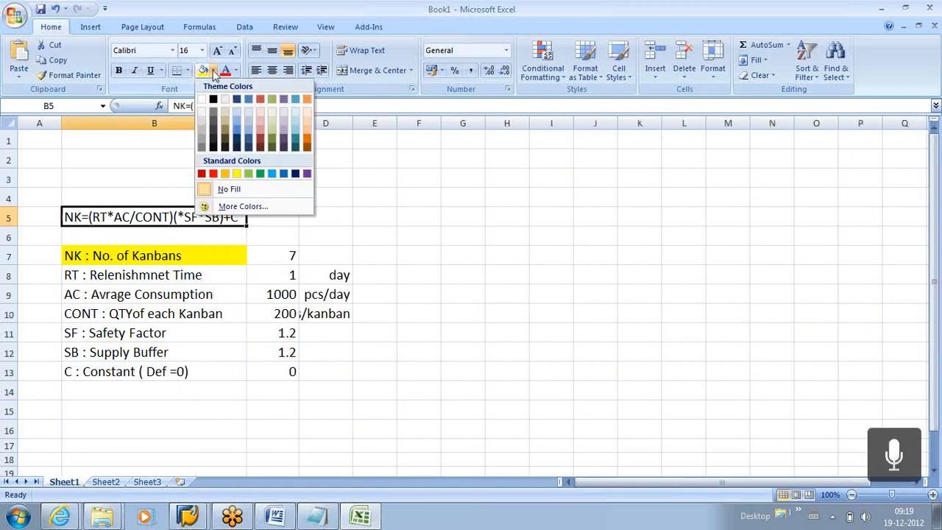
left_click(248, 173)
left_click(489, 275)
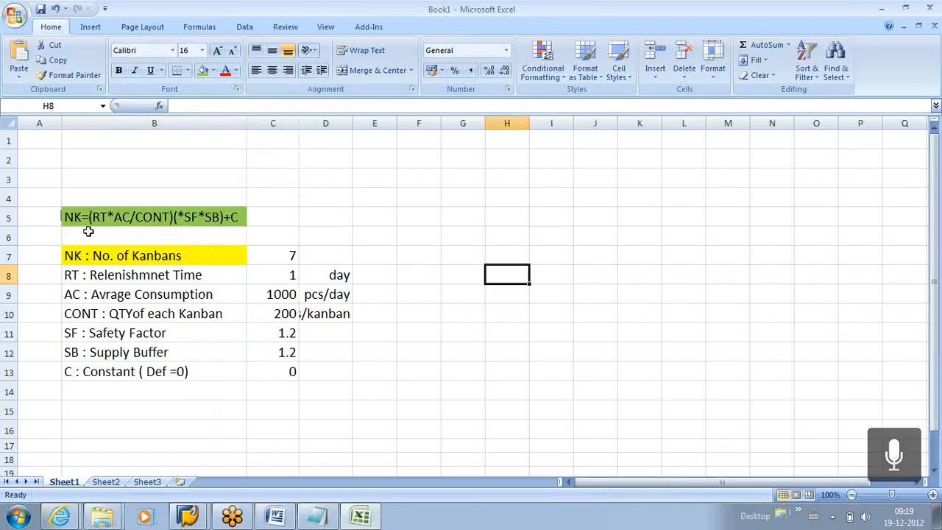
Step: Widen column D so the pcs/kanban unit beside the kanban quantity fits completely
left_click(270, 274)
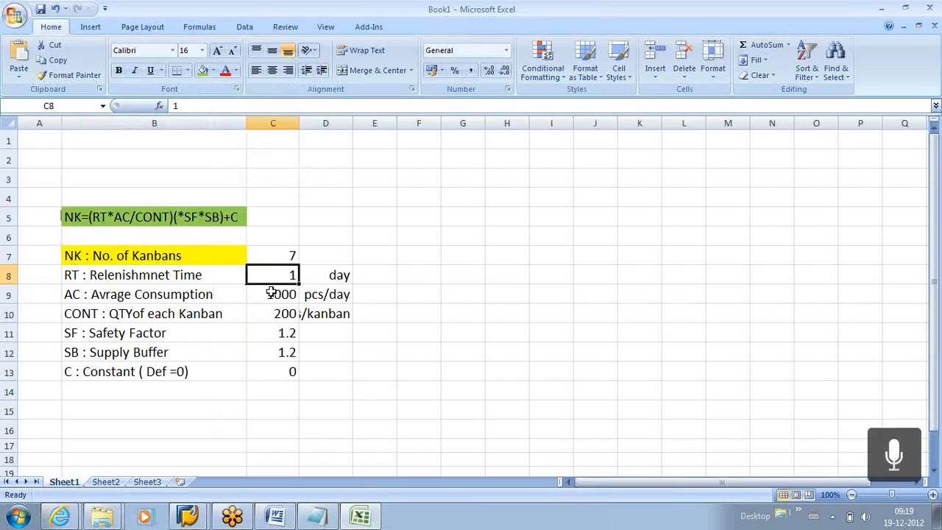
left_click(271, 293)
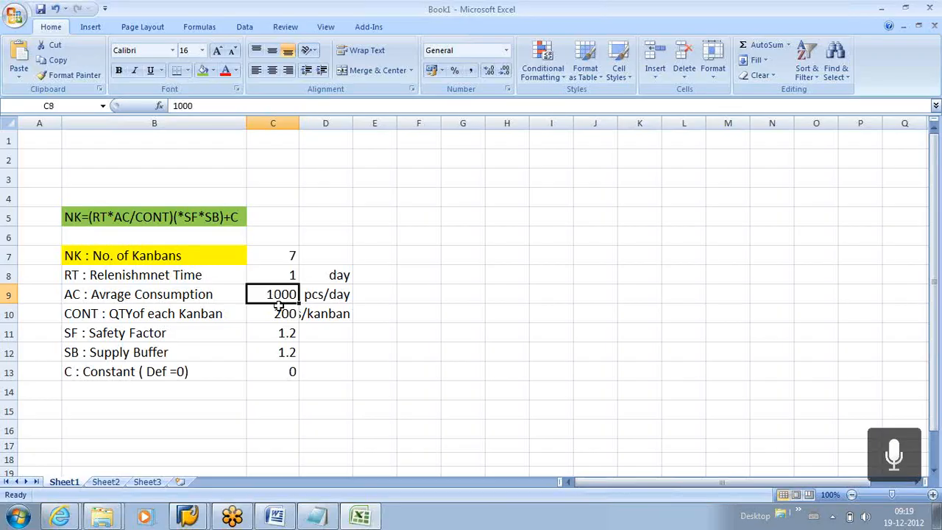
left_click(286, 313)
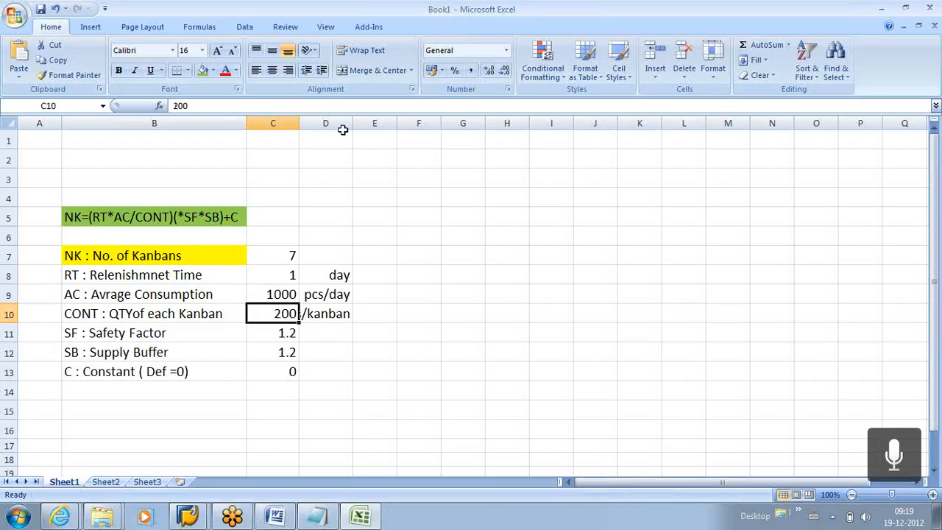
left_click_drag(353, 123, 410, 123)
left_click(356, 327)
Step: Review the input values in C10 to C13 and the number-of-kanbans formula in C7
left_click(272, 315)
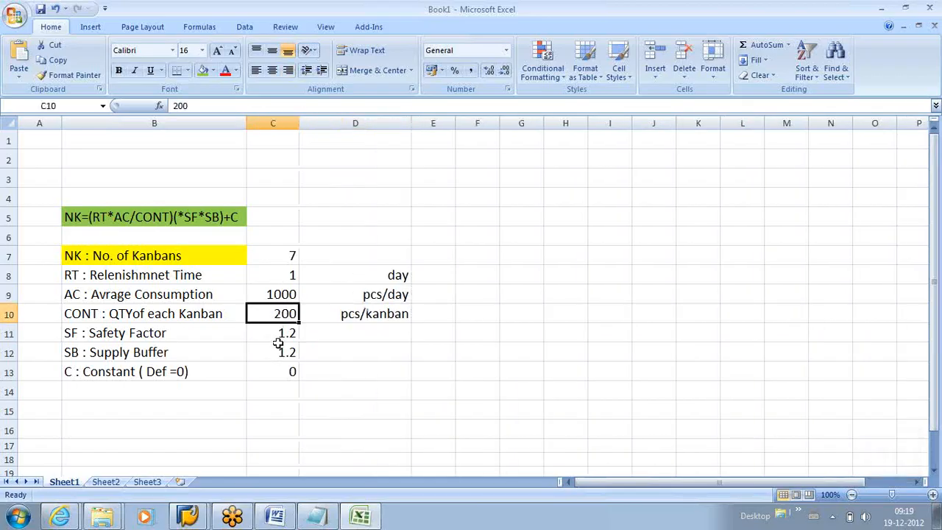
left_click(273, 335)
left_click(276, 352)
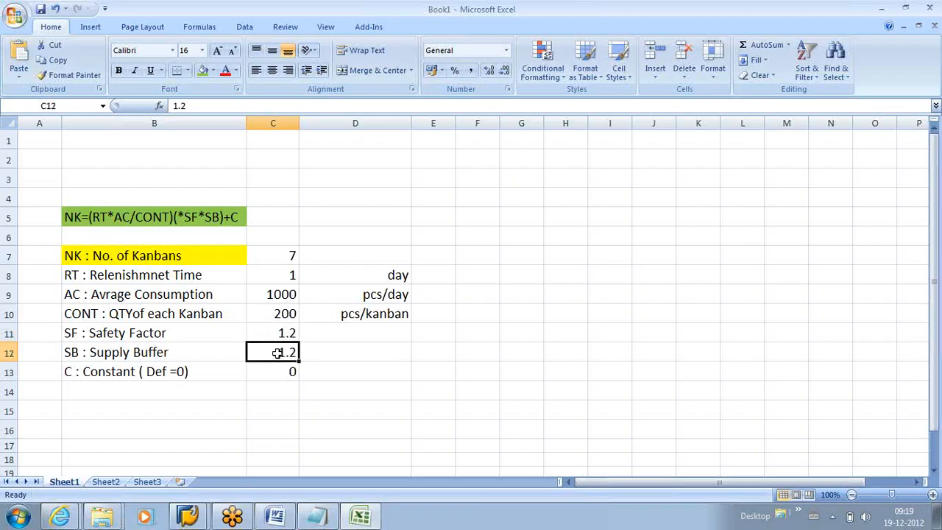
left_click(286, 374)
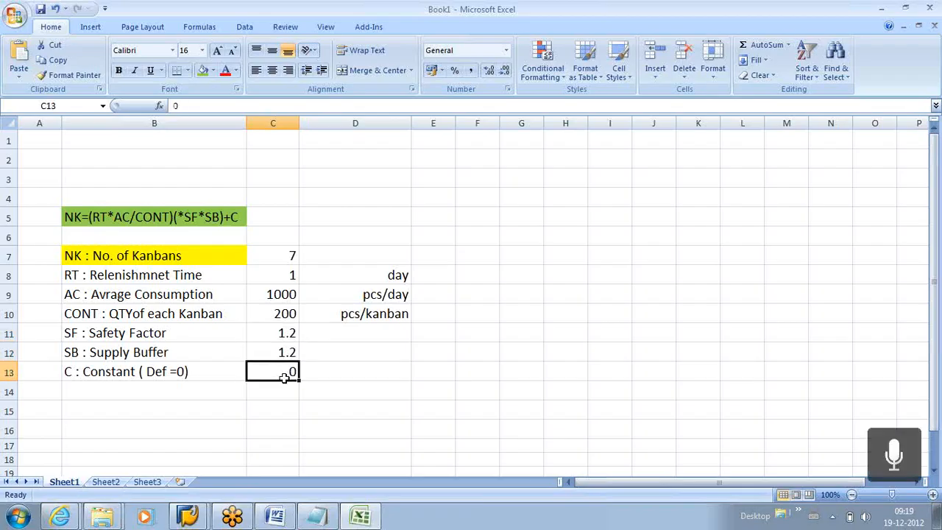
left_click(284, 257)
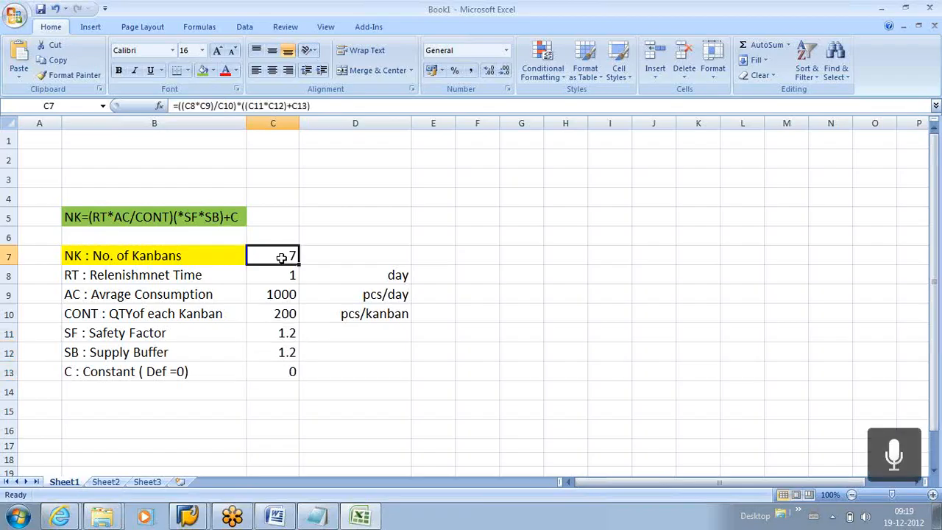
Step: Test the kanban formula by setting the average consumption in C9 to 2000
left_click(278, 300)
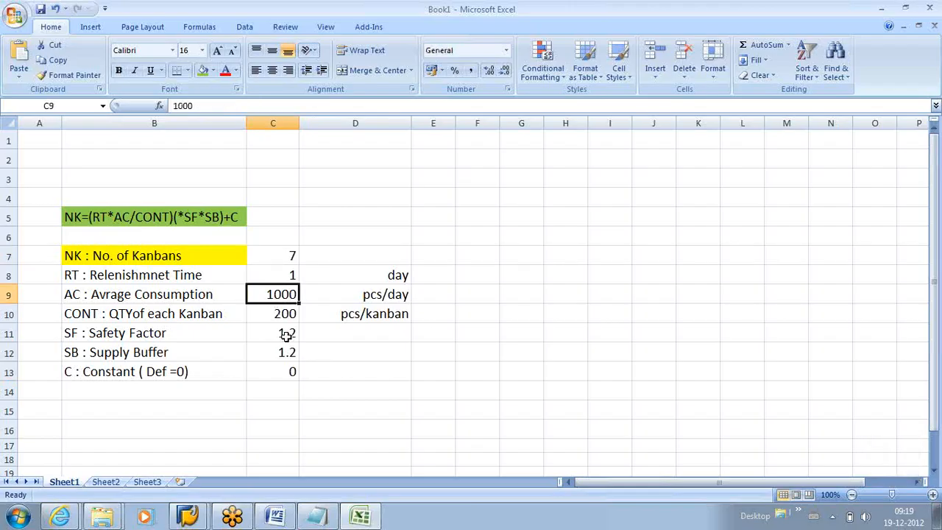
type("2000")
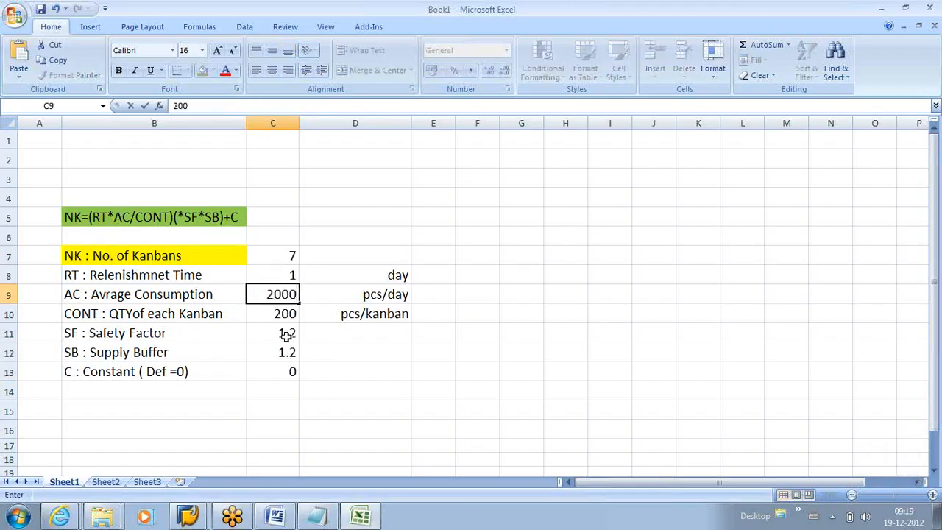
key("Return")
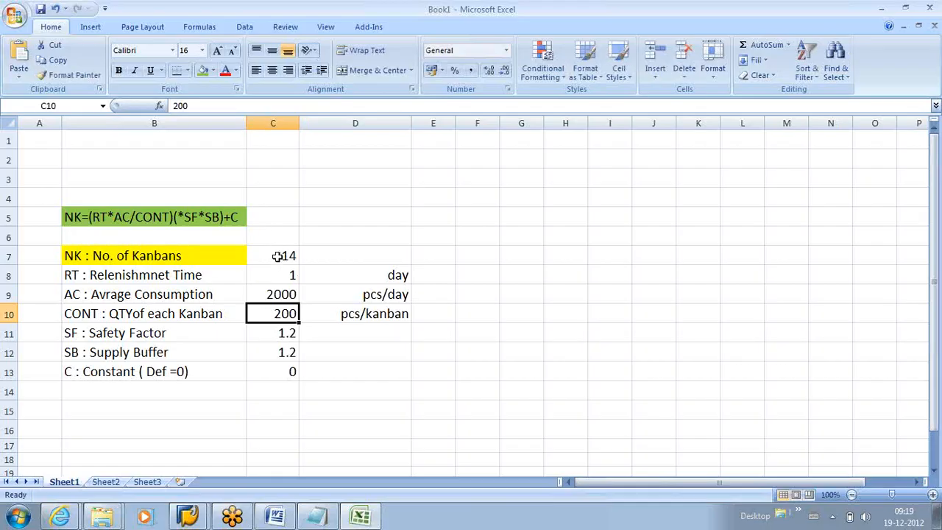
Step: Set the average consumption in C9 back to 1000
left_click(87, 217)
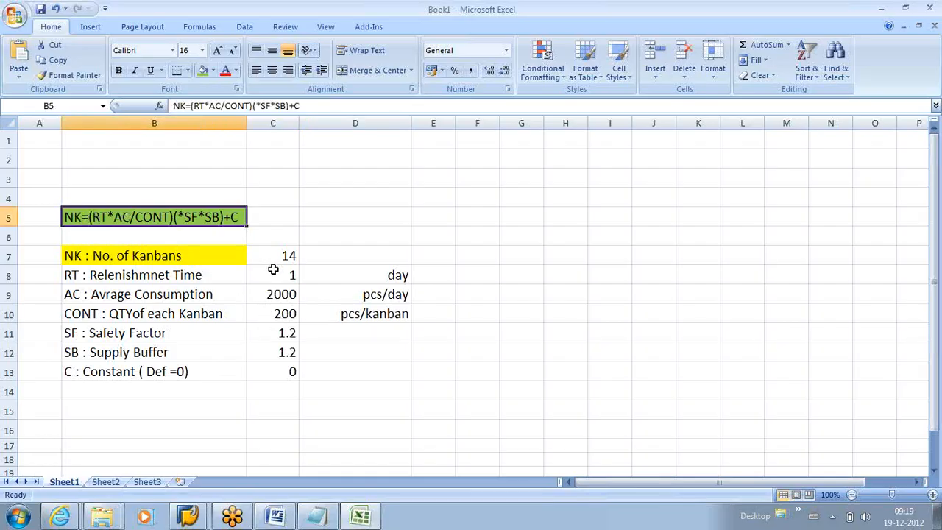
left_click(273, 296)
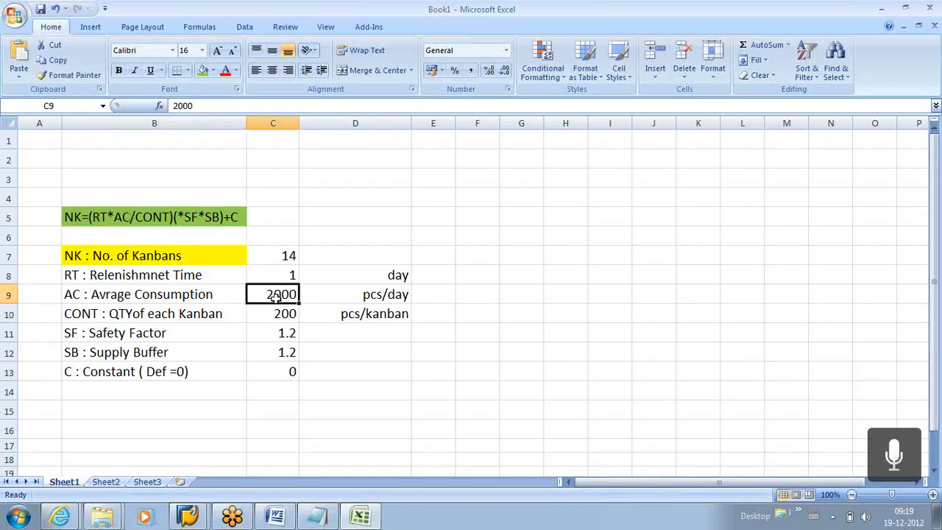
type("1000")
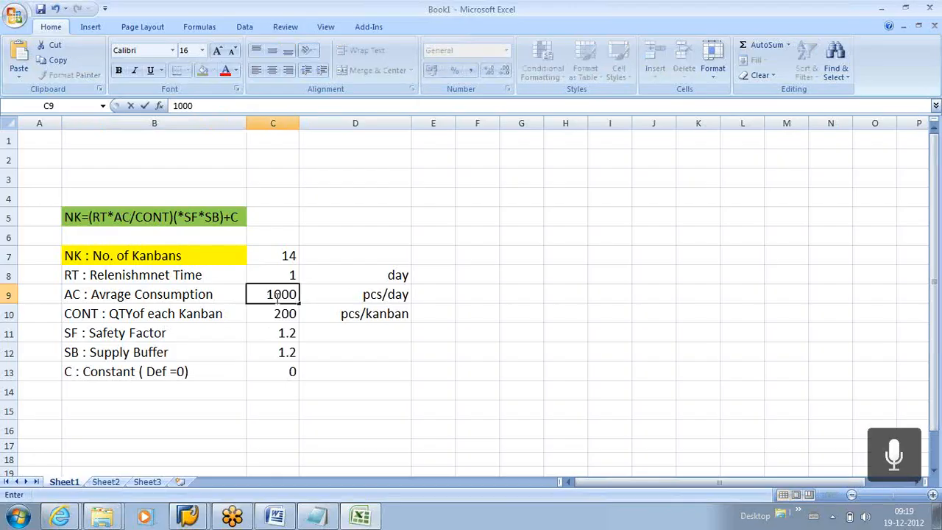
key("Return")
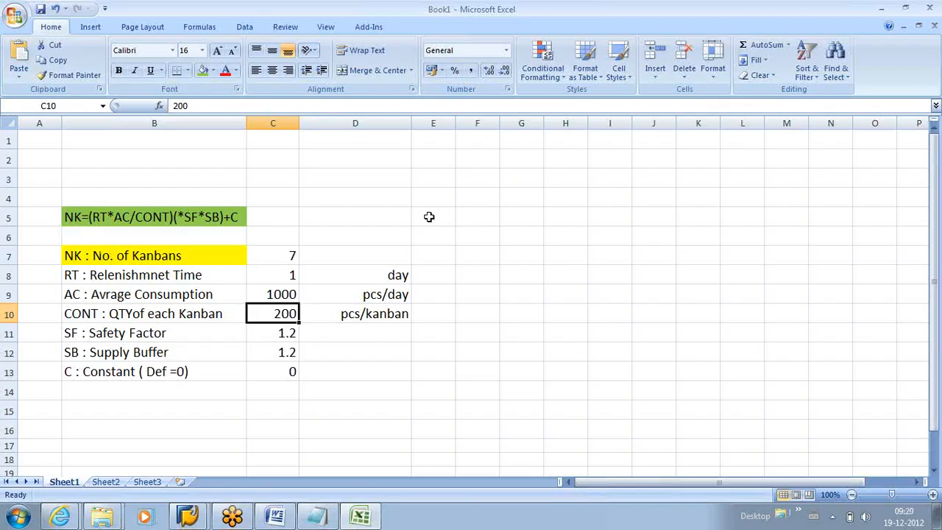
left_click(489, 218)
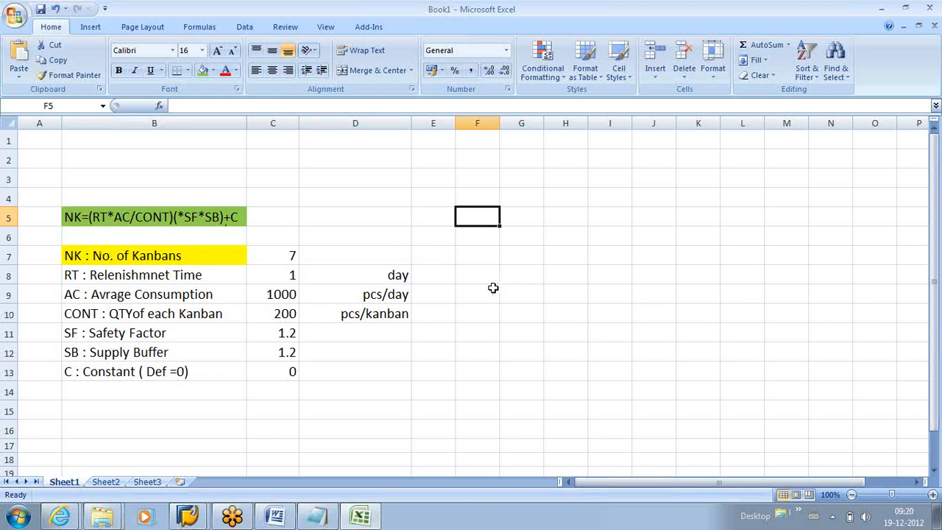
Step: Enter the label CONT in cell F5
type("co")
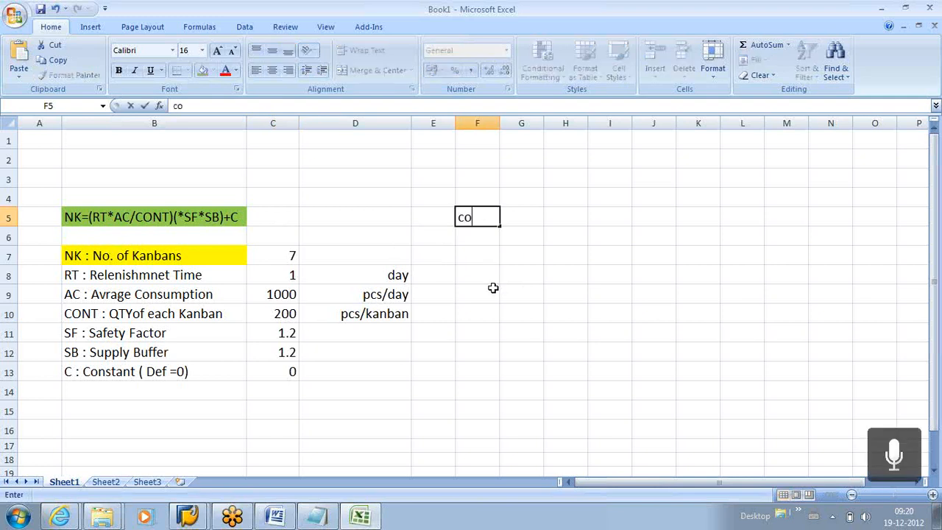
type("nnt")
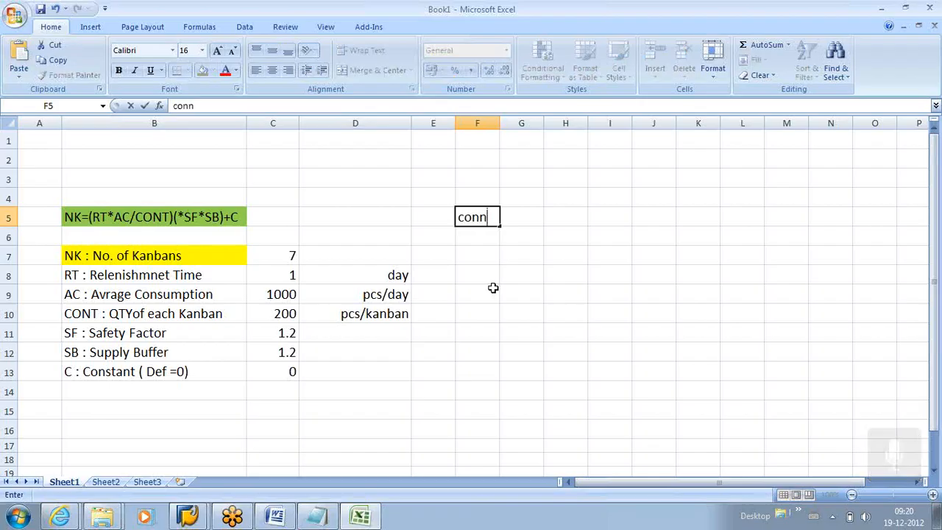
key("BackSpace")
key("BackSpace")
key("BackSpace")
key("BackSpace")
type("CONT")
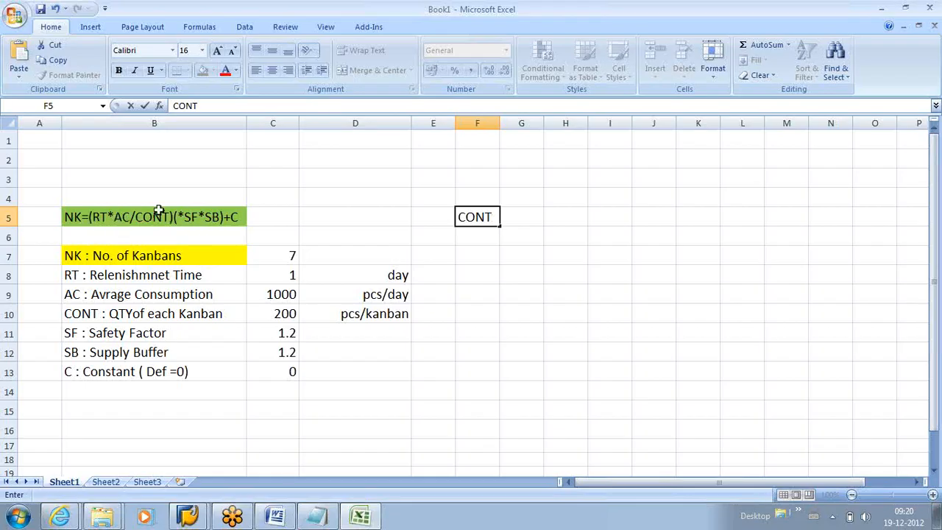
left_click(513, 215)
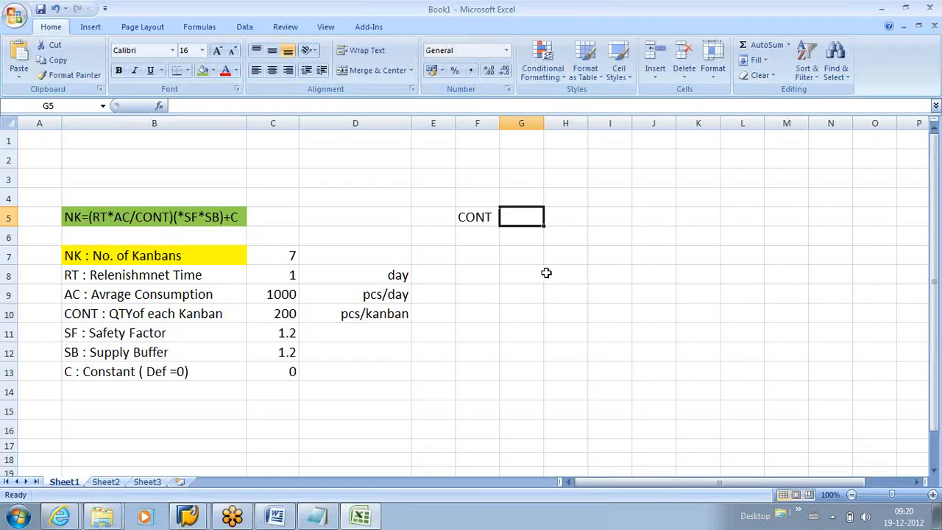
Step: Try to enter the formula =(RT*AC)/NK-C in G5 beside the CONT label
type("=")
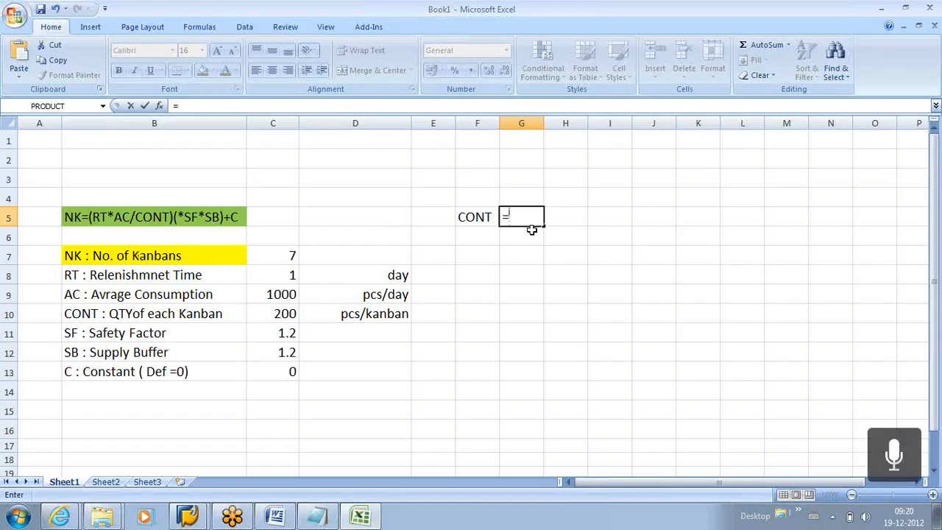
type("RT")
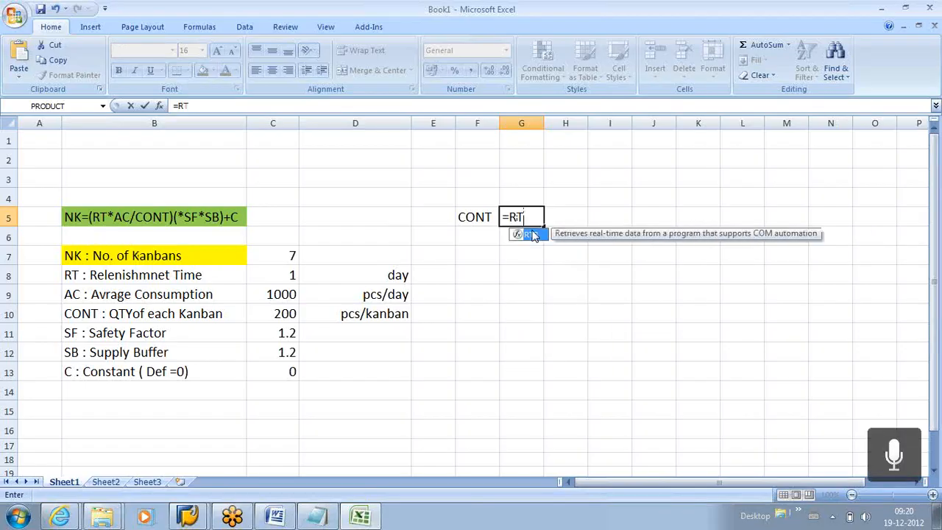
type("*")
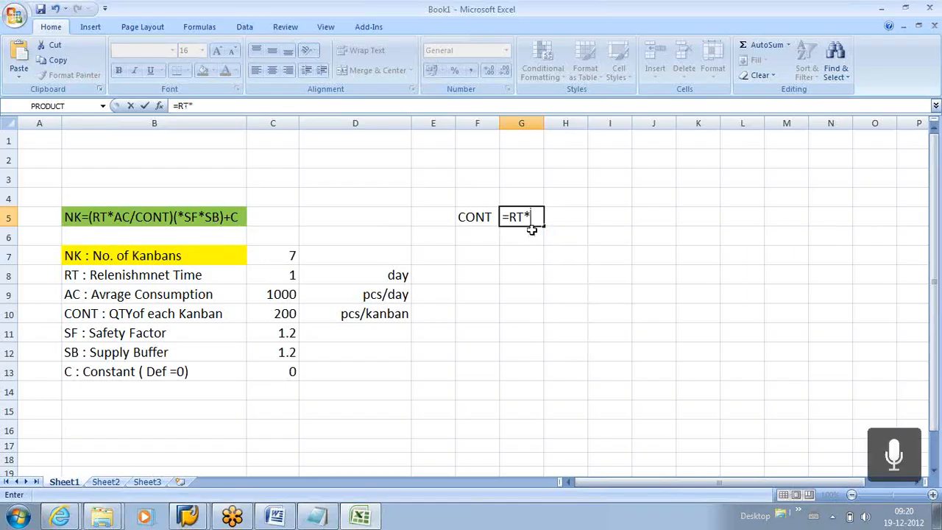
type("AC")
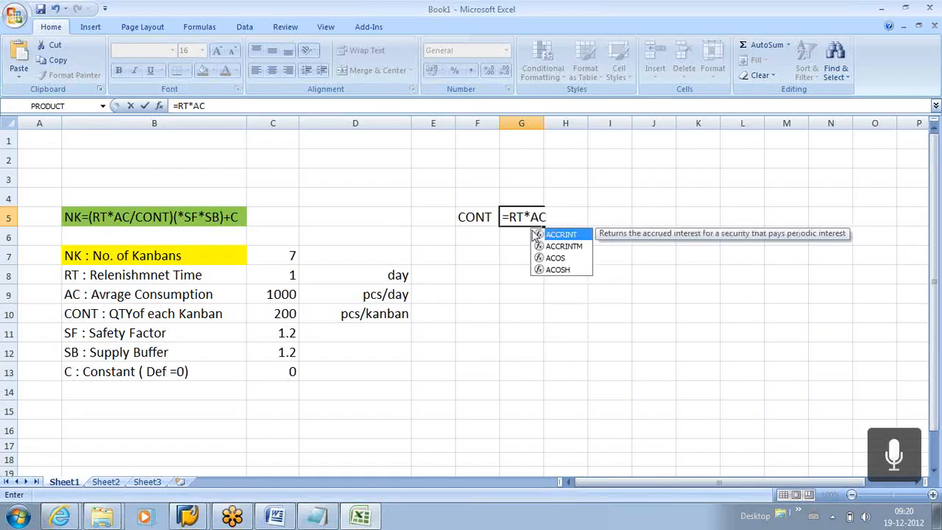
type(")")
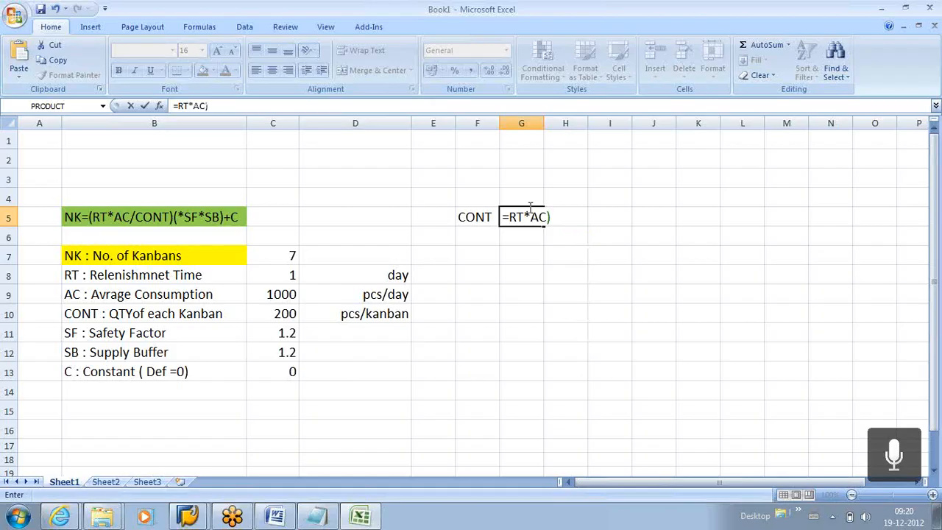
left_click(509, 217)
type("(")
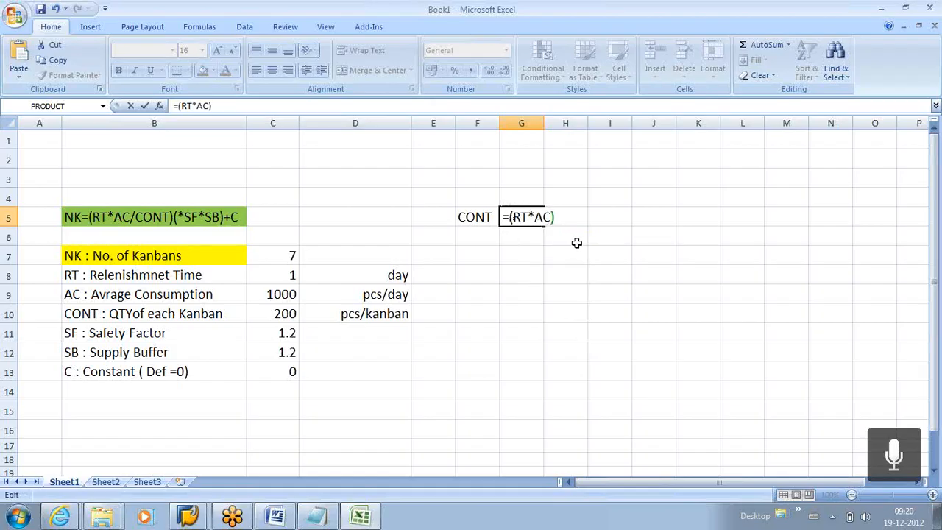
key("End")
type("/N")
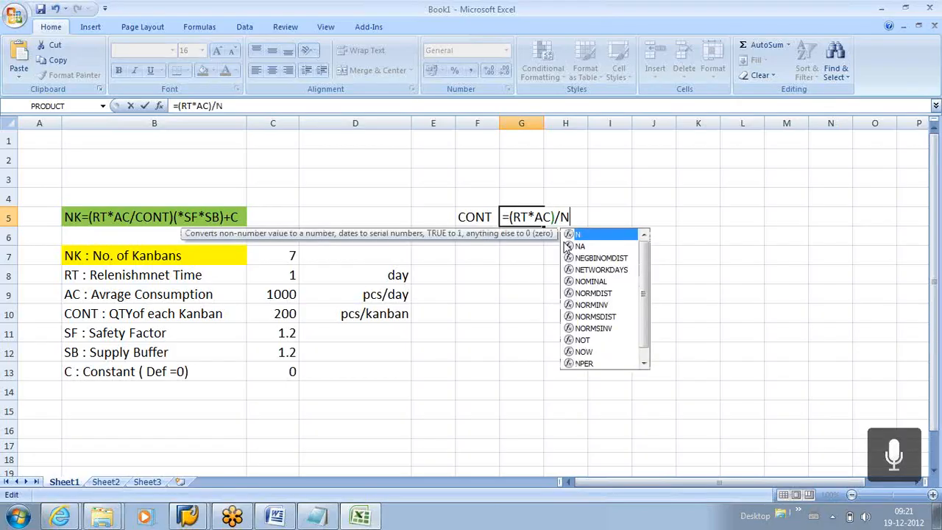
type("K-C")
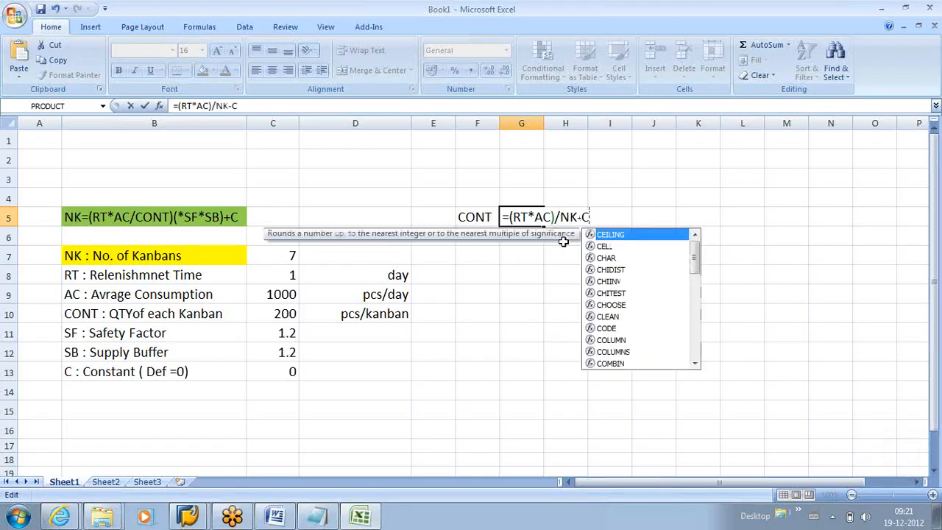
key("Return")
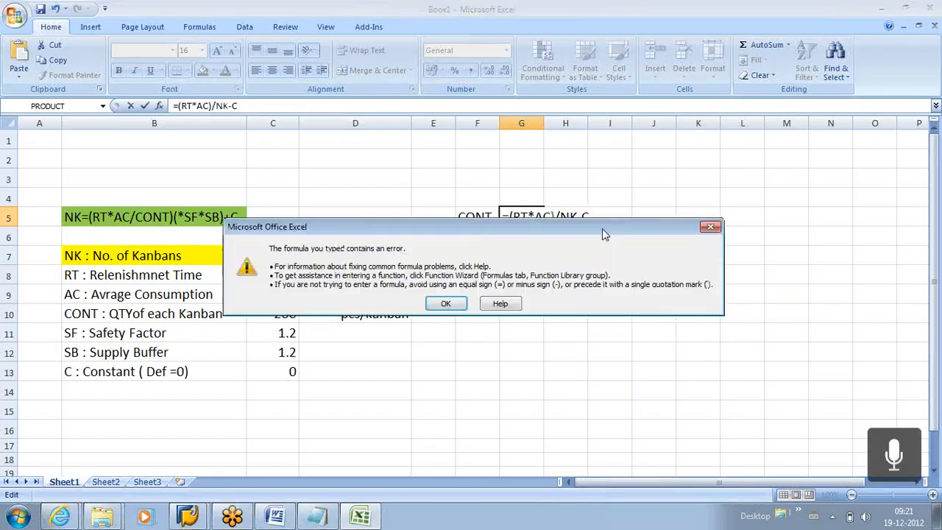
left_click(446, 304)
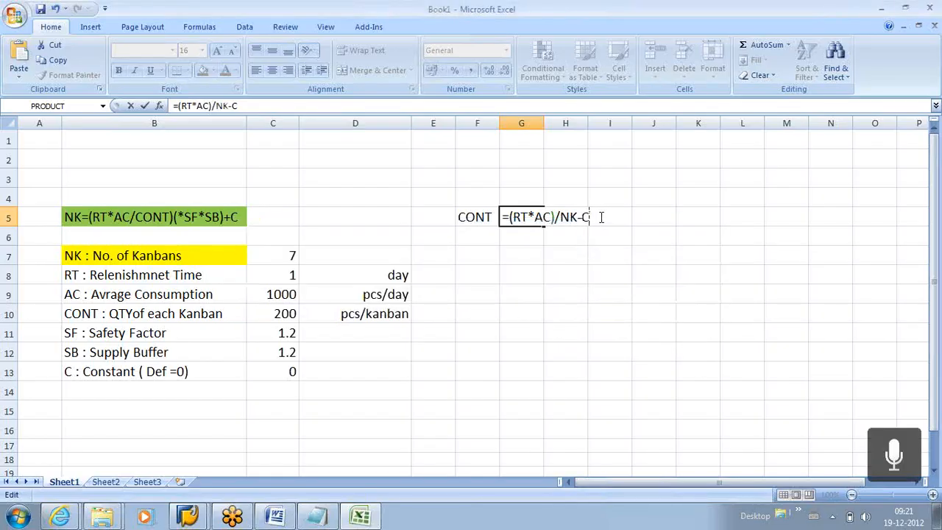
Step: Enclose NK-C in parentheses so the G5 formula reads =(RT*AC)/(NK-C)
left_click(599, 217)
type(")")
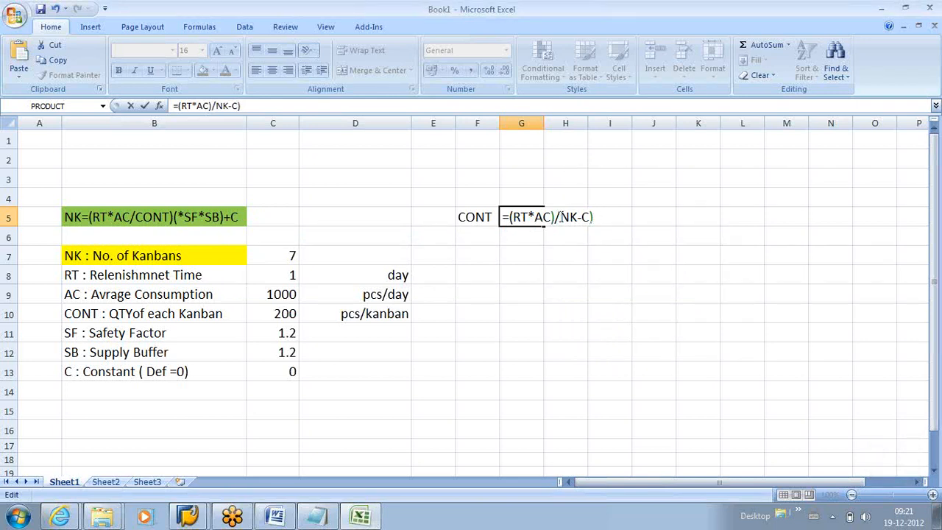
left_click(560, 216)
type("(NK-C")
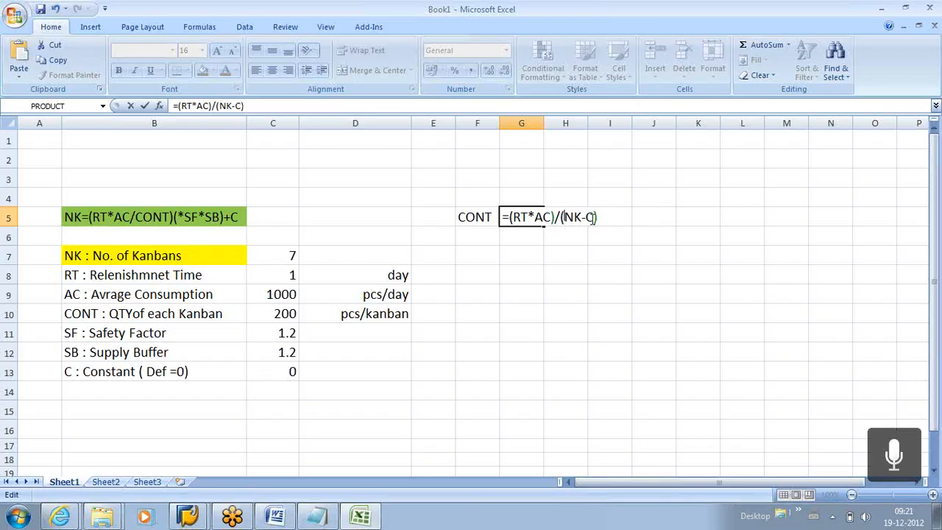
Step: Try to complete the G5 formula by enclosing the whole quotient in parentheses and appending the bracketed SF*SB factor
type(")")
left_click(507, 217)
type("(")
left_click(616, 217)
type("SF*SB")
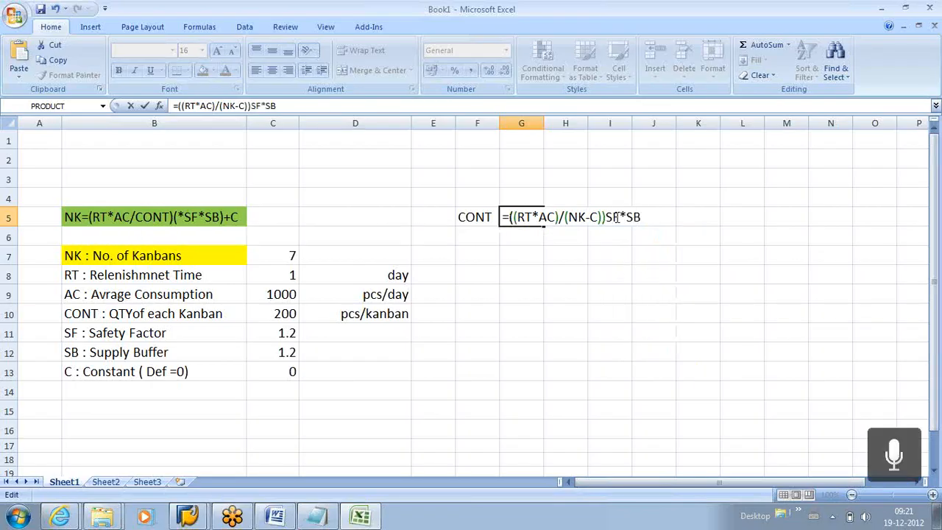
type(")")
left_click(607, 216)
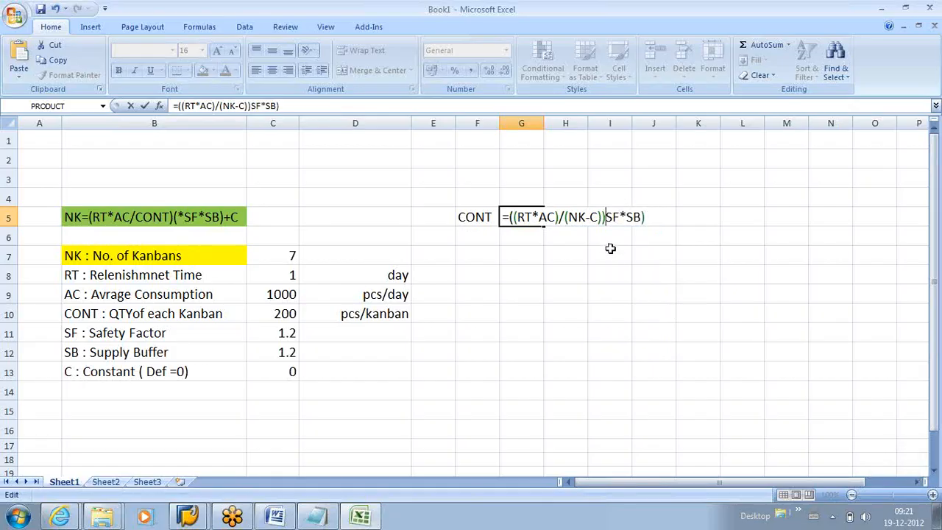
type("(")
left_click(612, 270)
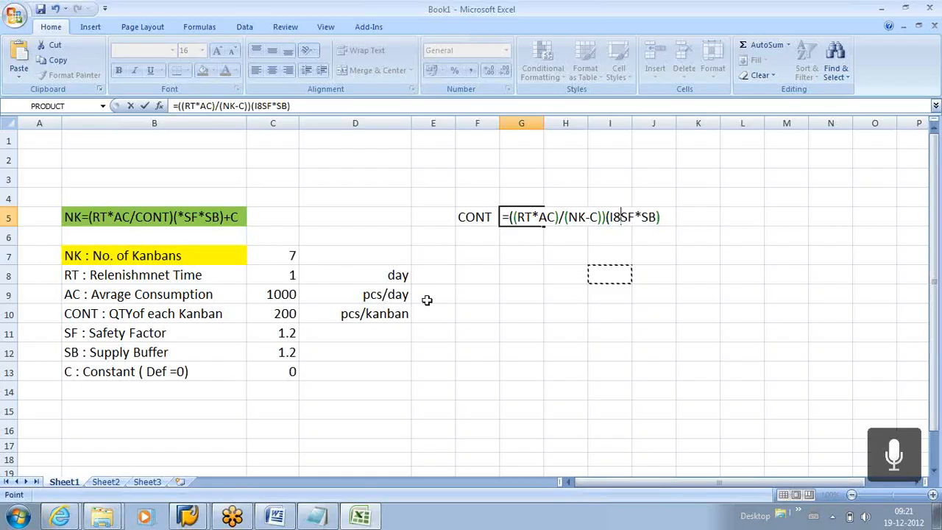
key("BackSpace")
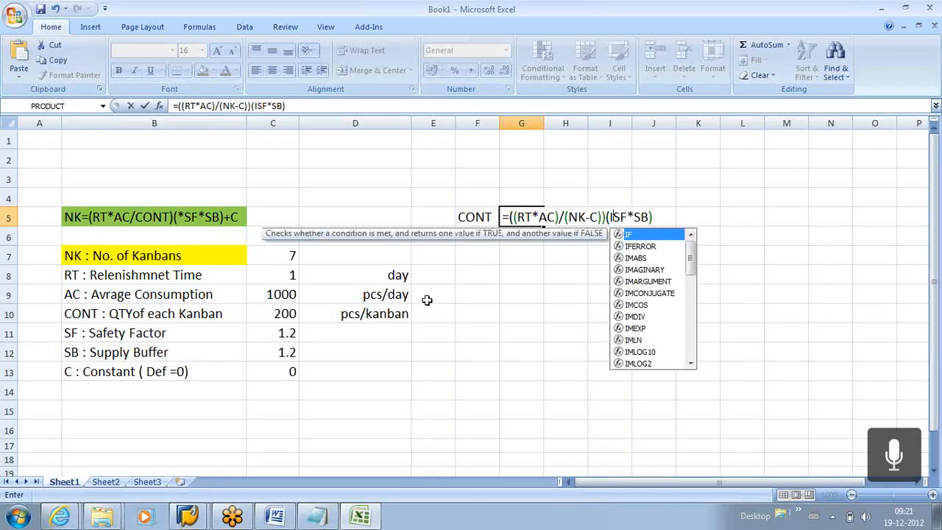
key("Return")
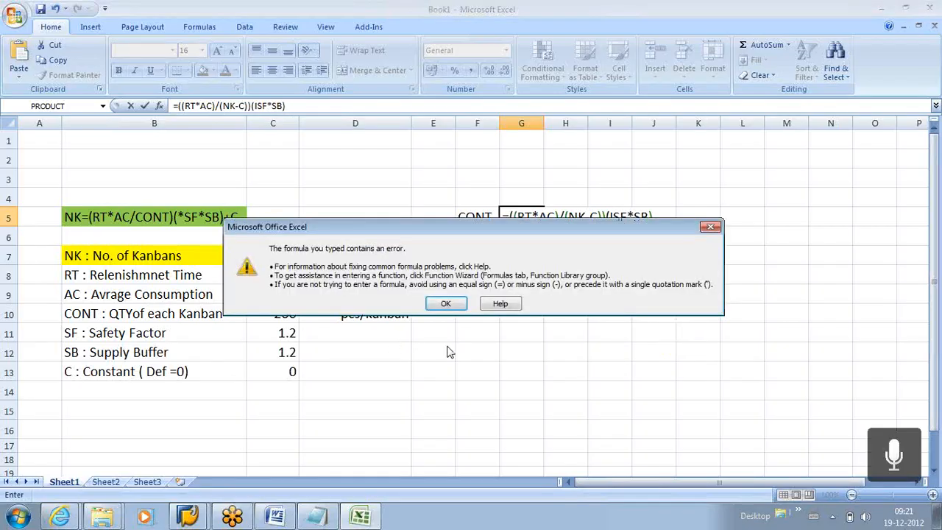
left_click(450, 305)
Step: Replace the stray cell reference after NK- in the G5 formula with C and try to commit the formula
left_click(491, 355)
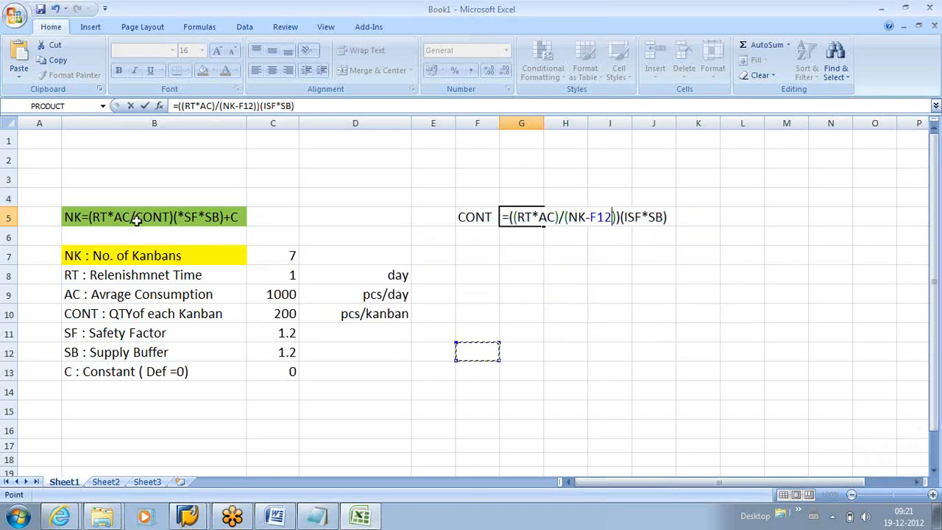
left_click(65, 217)
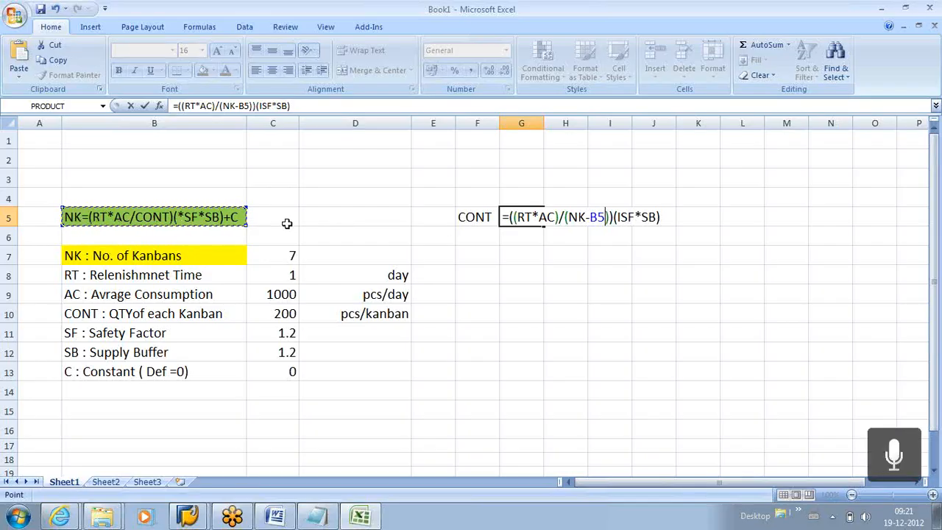
left_click(540, 259)
left_click(479, 219)
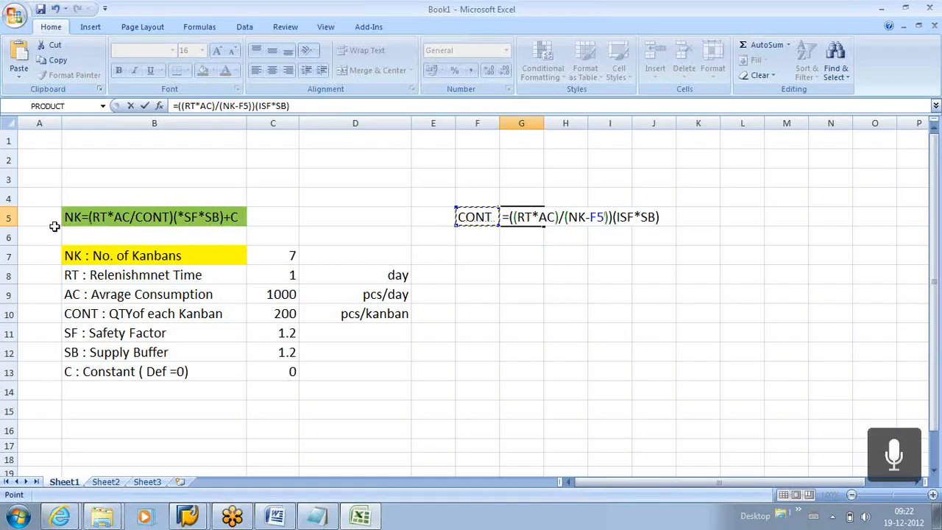
left_click(602, 216)
key("BackSpace")
key("BackSpace")
type("C")
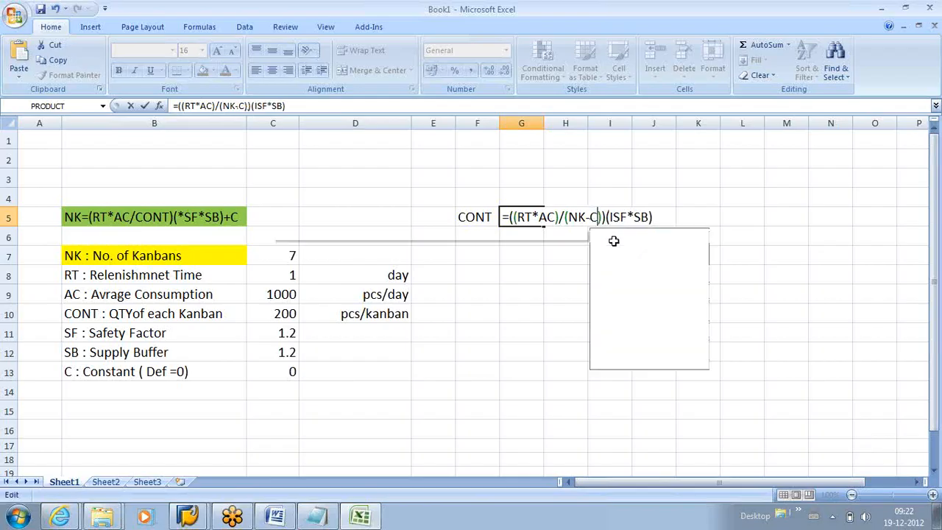
key("Return")
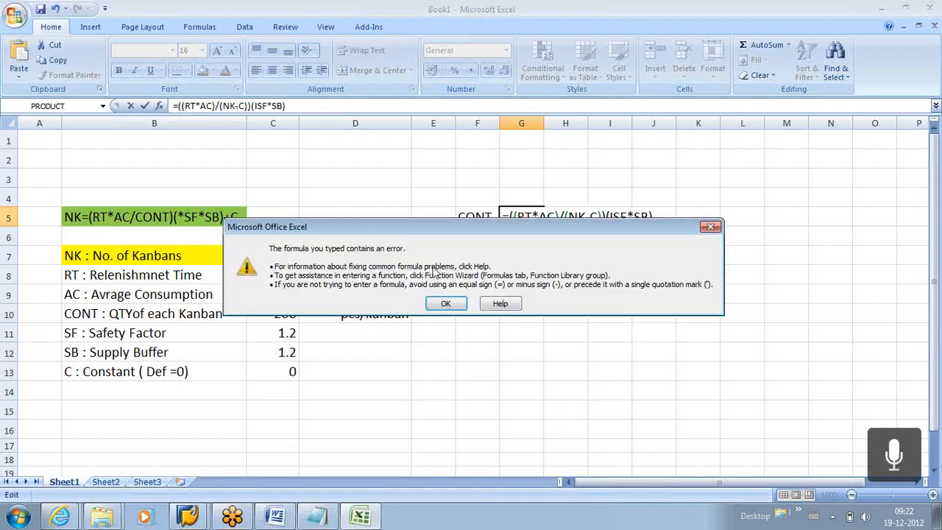
left_click(445, 304)
Step: Discard the unfinished container quantity formula in G5
left_click(548, 369)
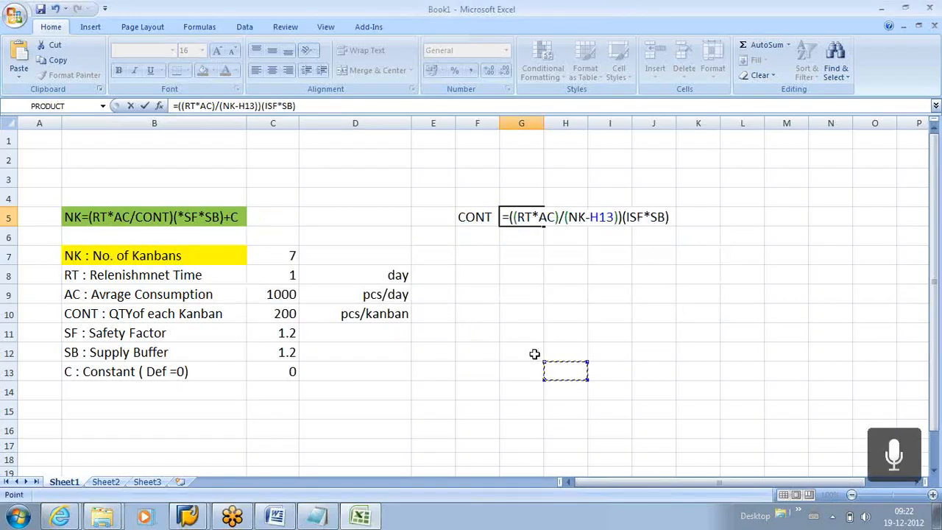
left_click(560, 301)
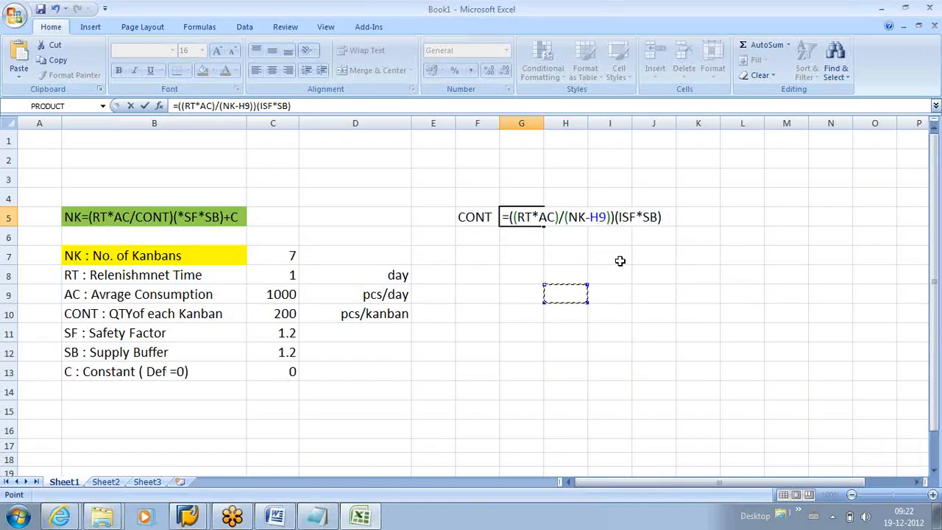
key("Escape")
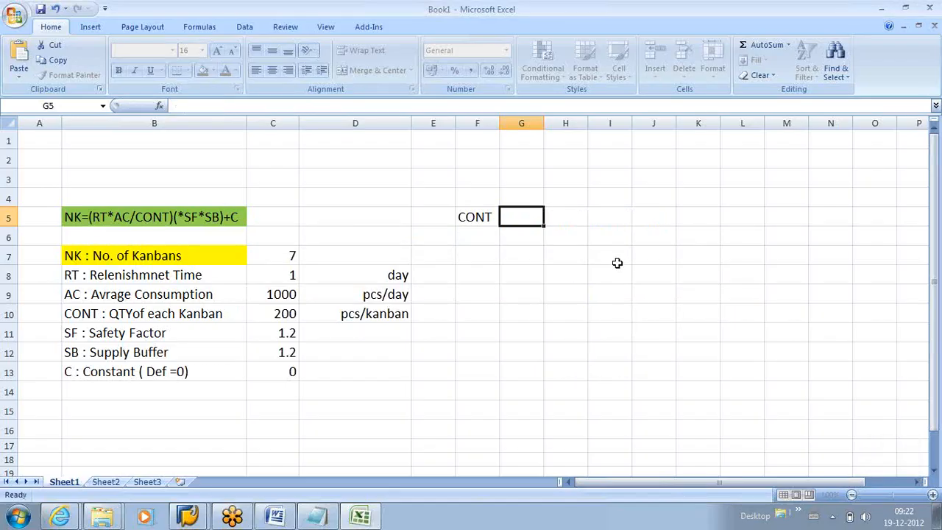
Step: Undo the CONT label in F5 and the last change to the average consumption in C9
left_click(565, 274)
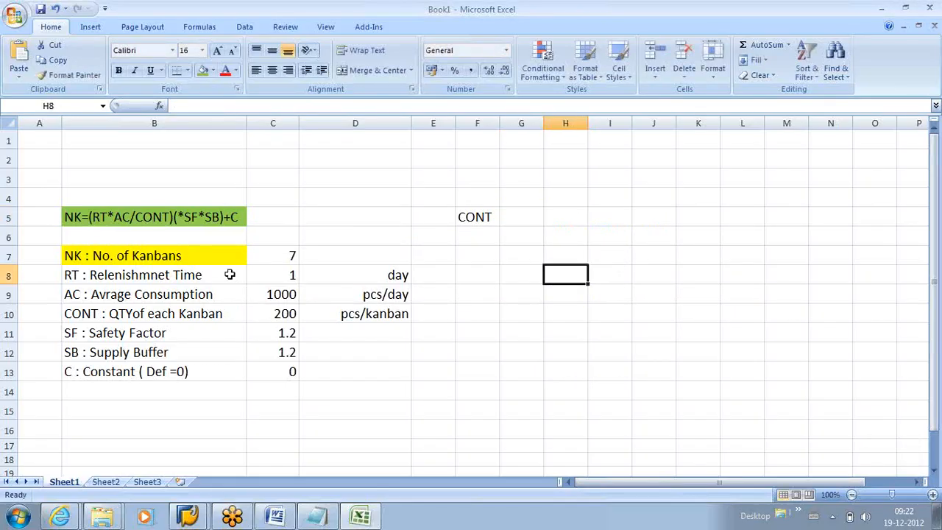
left_click(480, 217)
key("Right")
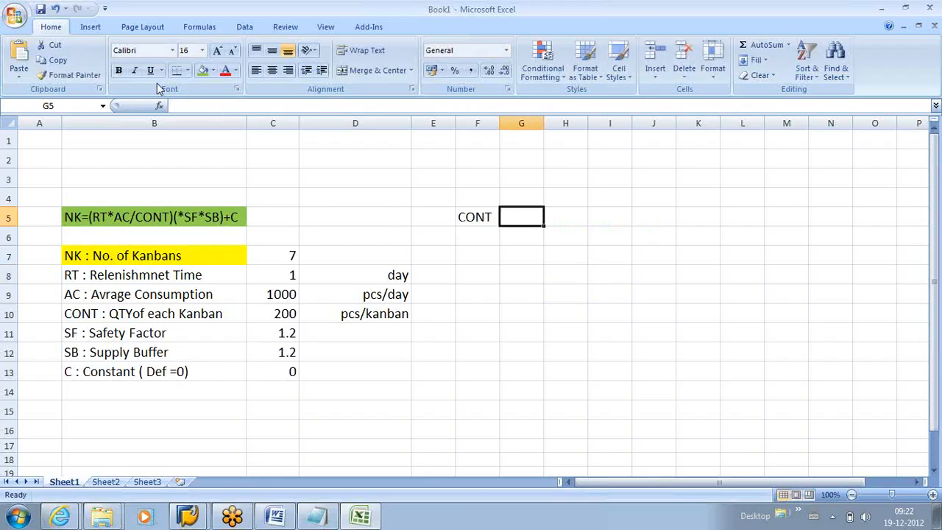
left_click(56, 11)
left_click(56, 12)
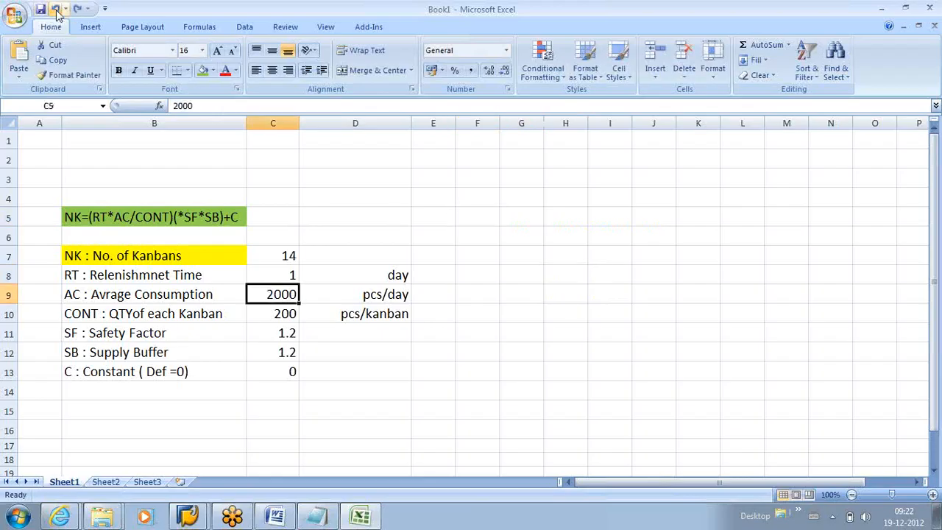
Step: Switch to the Notepad notes and start a new line reading "NK-C =" directly beneath the NK formula
left_click(501, 405)
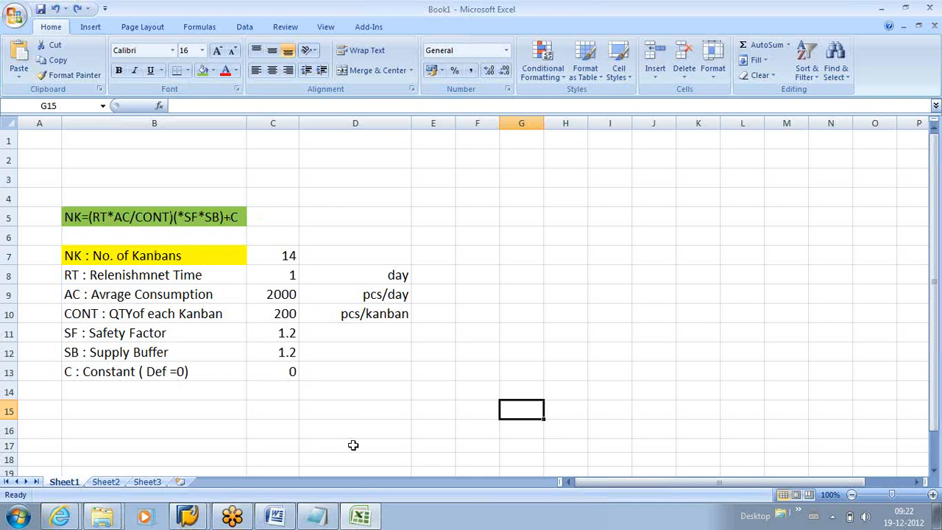
left_click(321, 517)
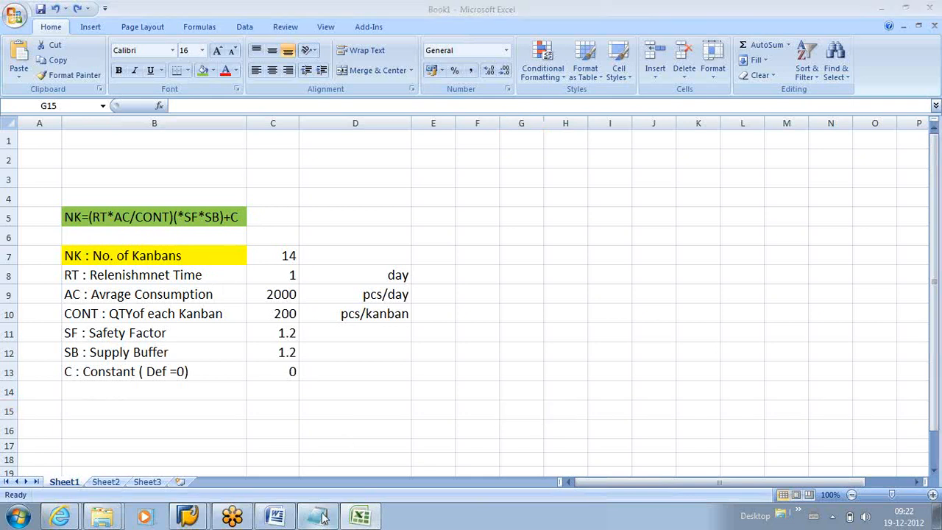
left_click(321, 517)
left_click(294, 329)
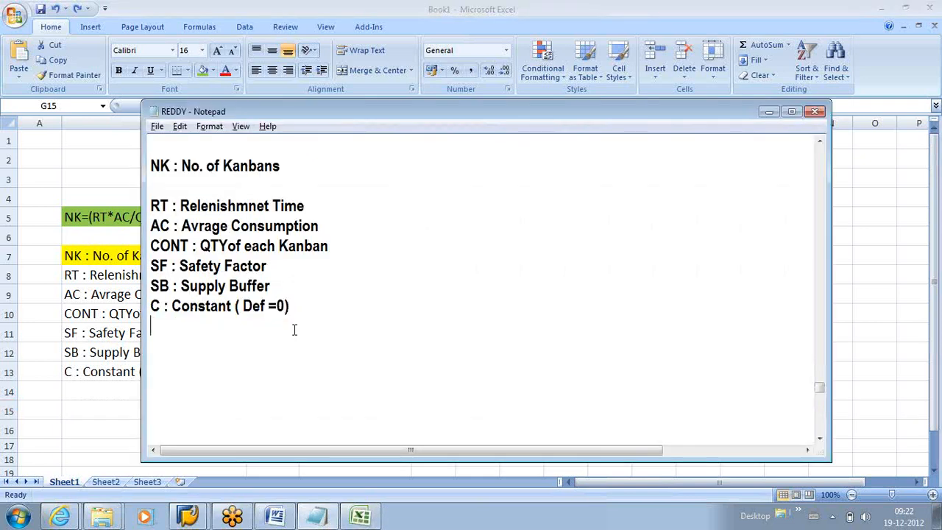
scroll(294, 329, "up", 5)
left_click_drag(328, 324, 351, 324)
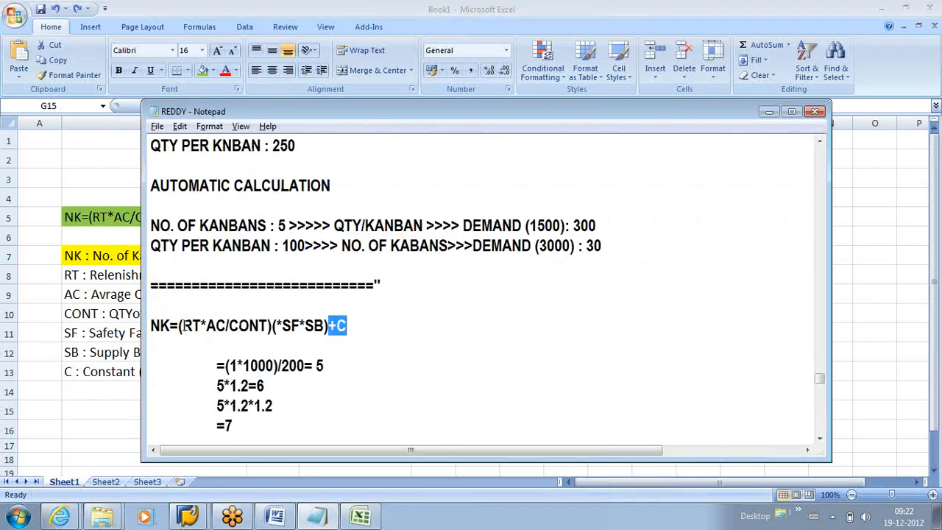
left_click(354, 330)
key("Return")
type("nk-c")
key("BackSpace")
key("BackSpace")
key("BackSpace")
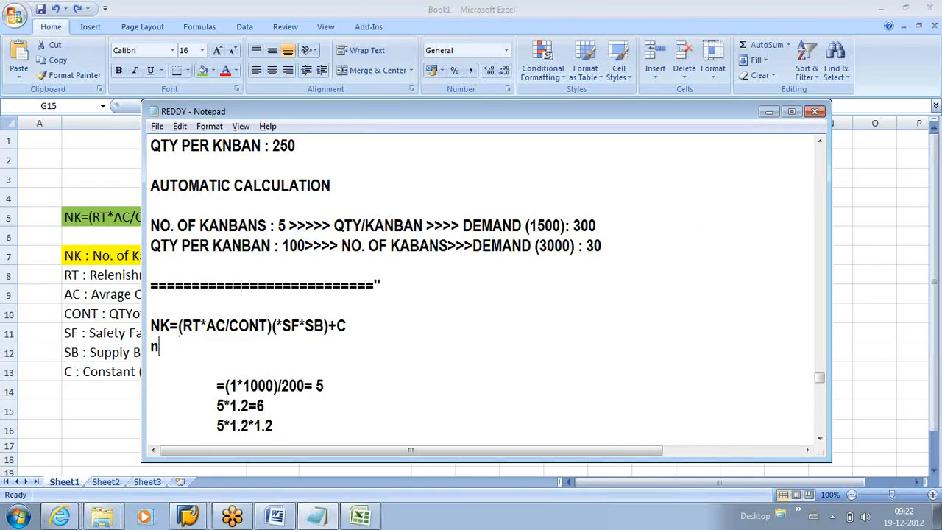
type("NK-C =")
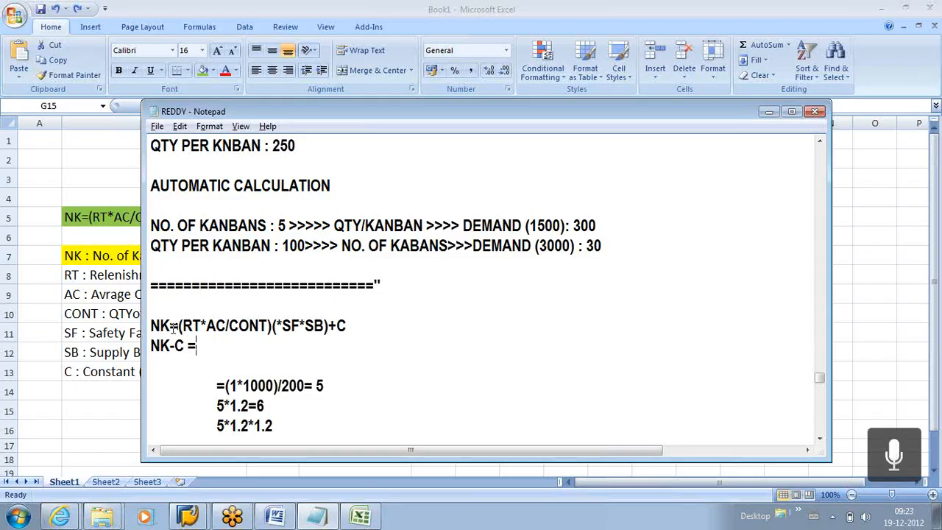
Step: Complete the NK-C line with (RT*AC/CONT)(*SF*SB) copied from the NK formula, and enclose NK-C in parentheses
left_click_drag(178, 326, 329, 326)
key("ctrl+c")
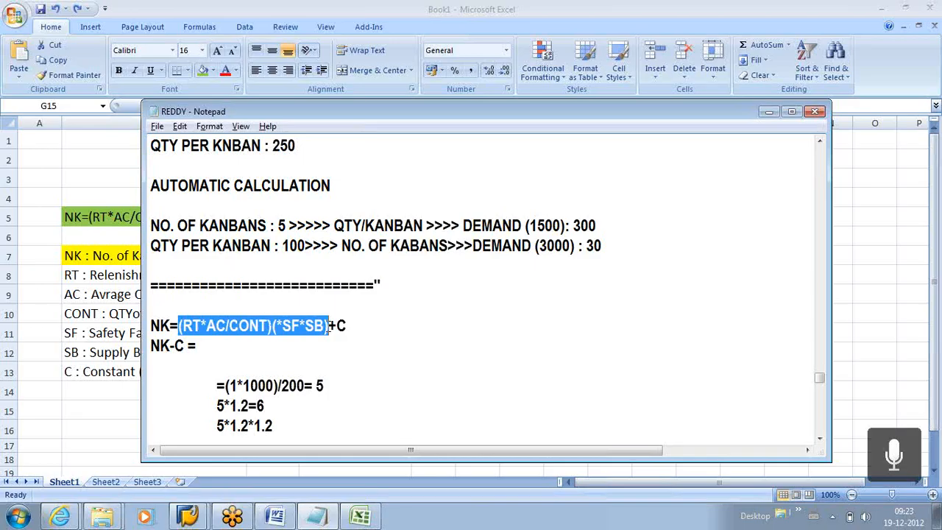
left_click(214, 345)
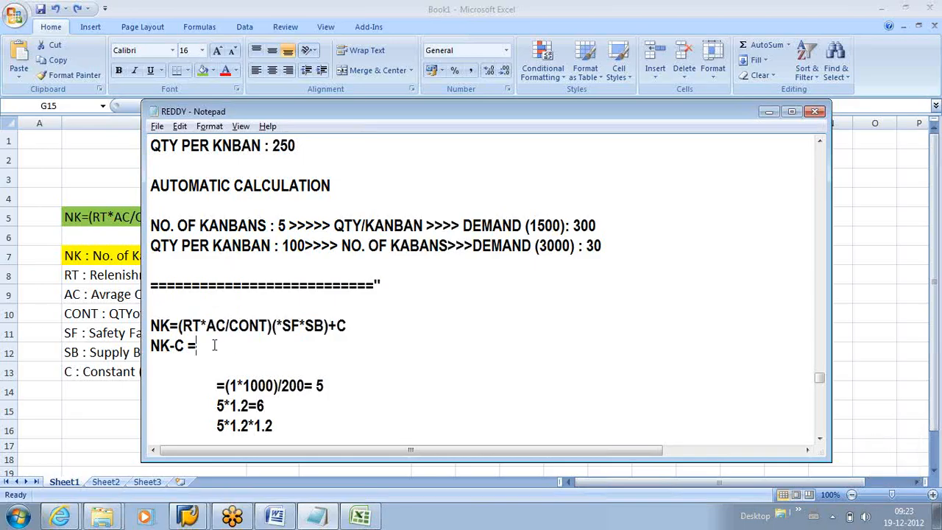
key("ctrl+v")
left_click(185, 346)
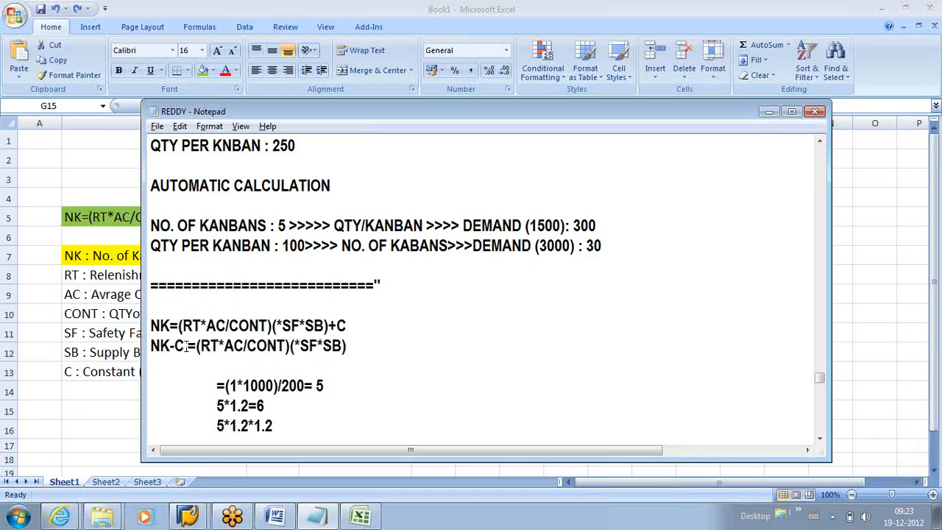
type(")")
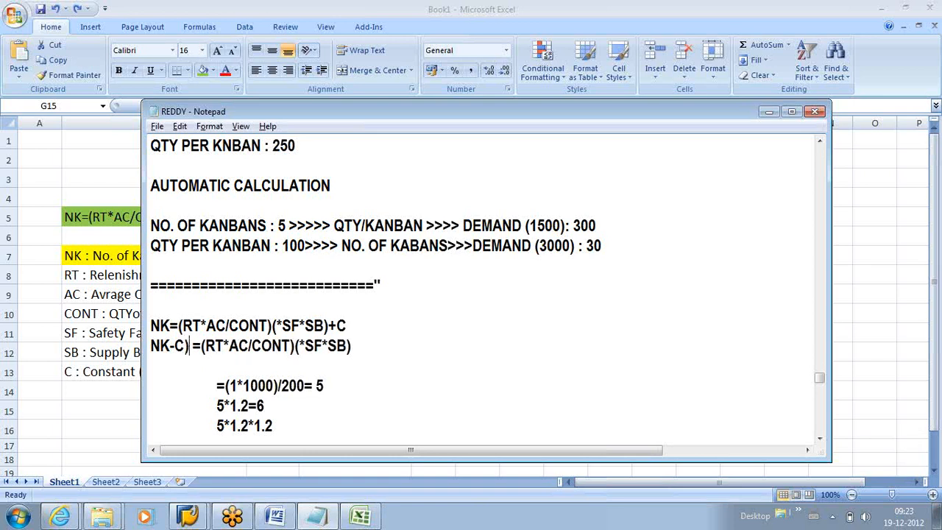
left_click(151, 346)
type("(")
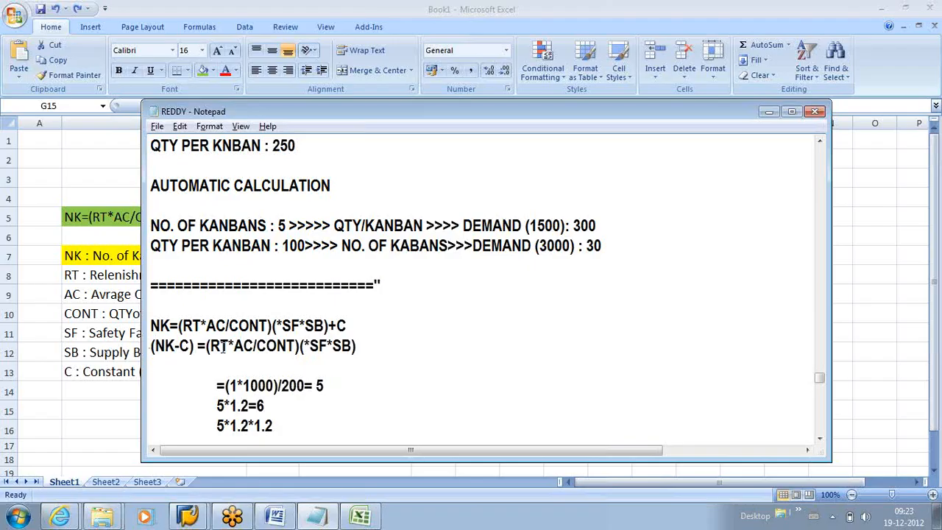
Step: Add a line "CONT =" below the (NK-C) line and complete it with the copied expression (RT*AC/CONT)(*SF*SB)
left_click(375, 346)
key("Return")
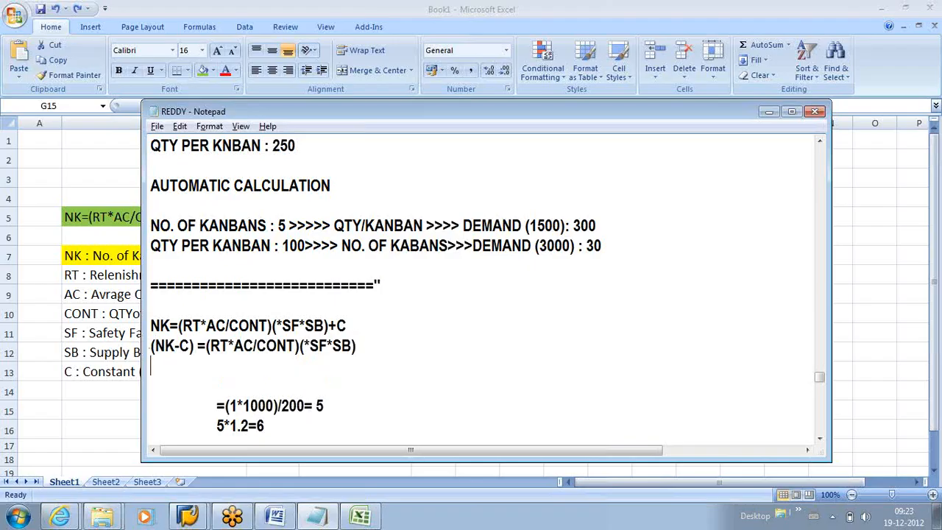
type("CONT =")
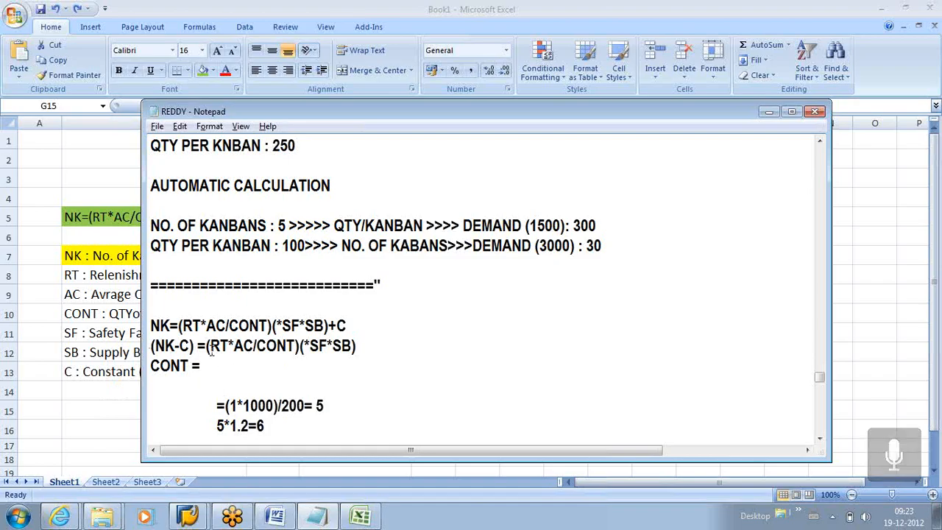
left_click_drag(206, 345, 361, 345)
key("ctrl+c")
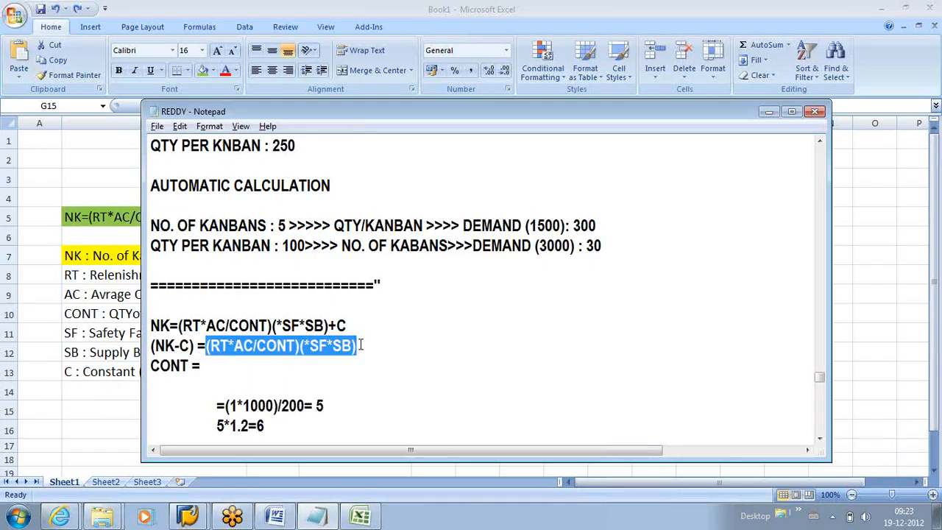
left_click(220, 365)
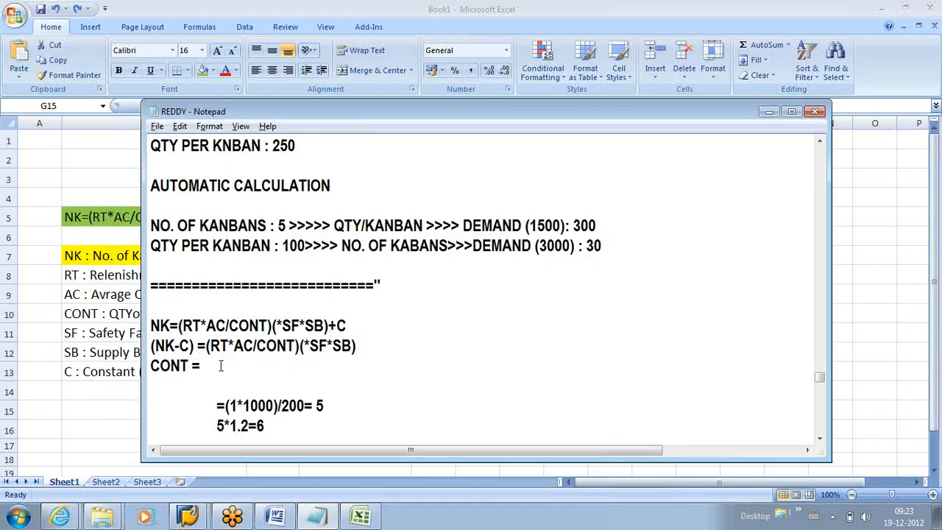
key("ctrl+v")
Step: Replace the divisor CONT in the new CONT line with NK-C, giving CONT =(RT*AC/NK-C)(*SF*SB)
left_click(292, 364)
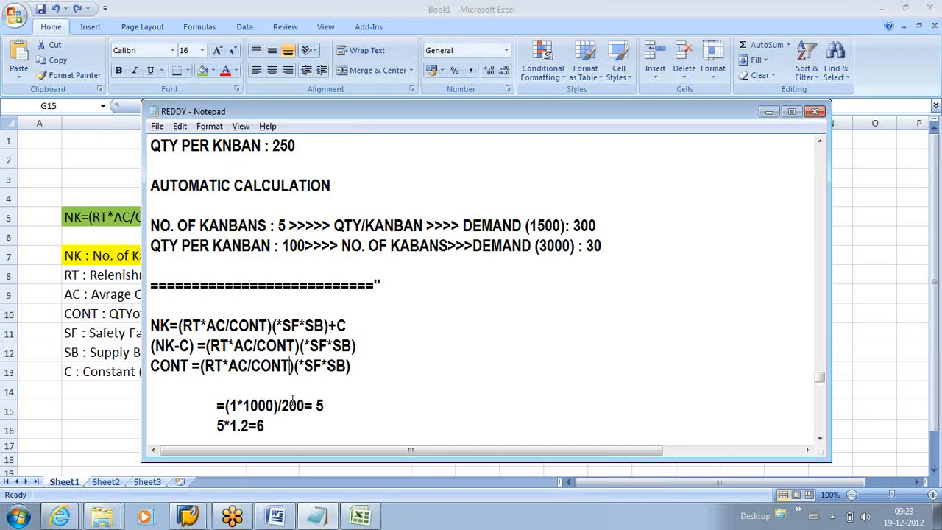
key("BackSpace")
key("BackSpace")
key("BackSpace")
key("BackSpace")
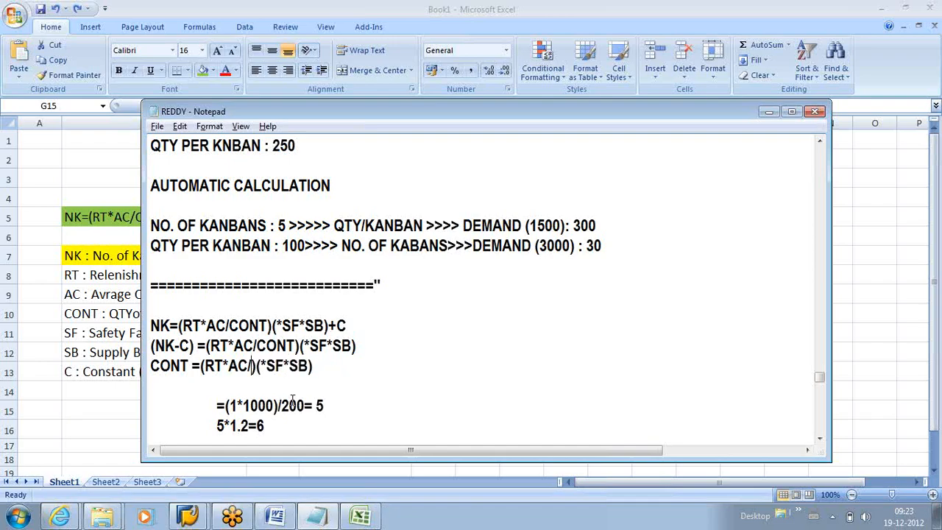
type("NK")
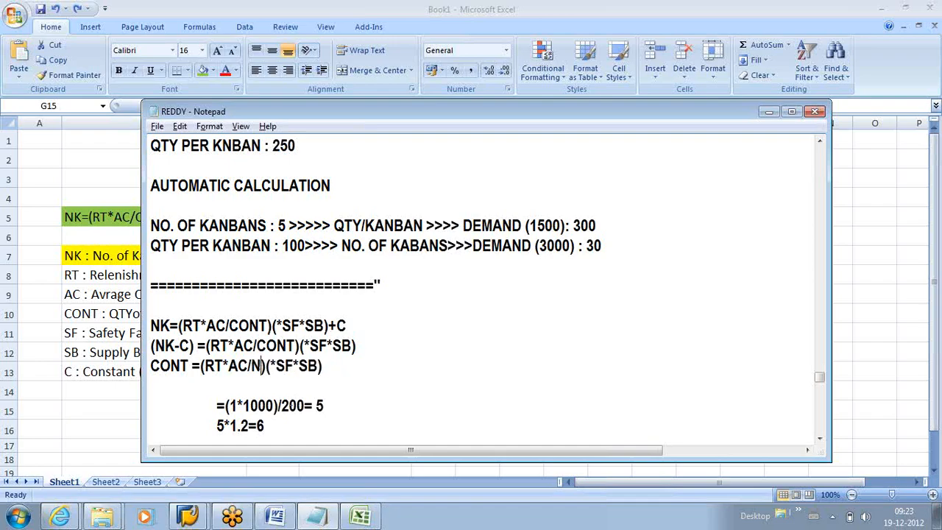
type("-C")
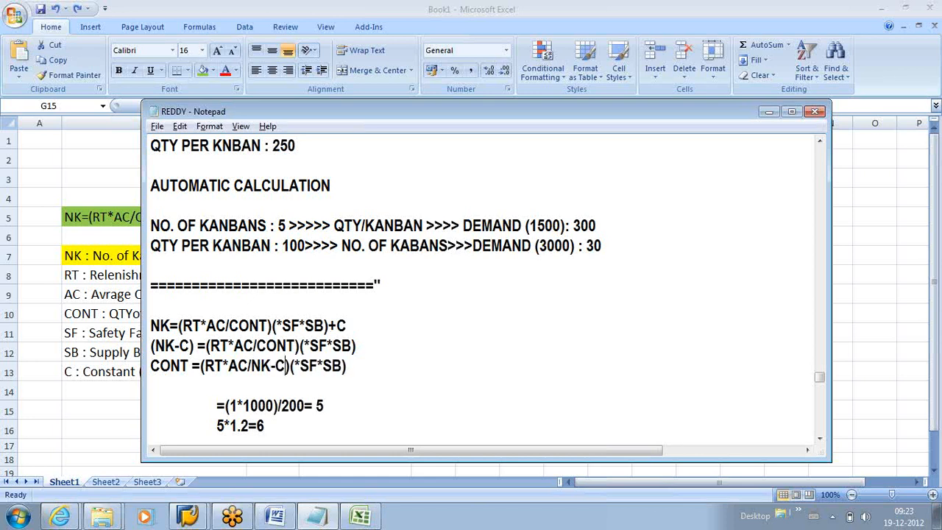
Step: Copy the rearranged CONT formula line into cell F5 of the Excel sheet and fit column F to its content
left_click_drag(349, 368, 151, 361)
key("ctrl+c")
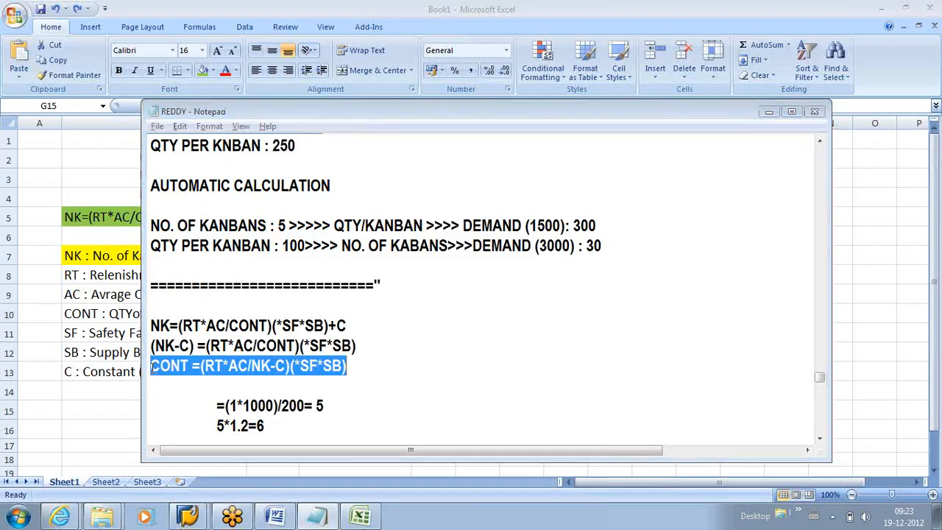
key("alt+Tab")
left_click(449, 223)
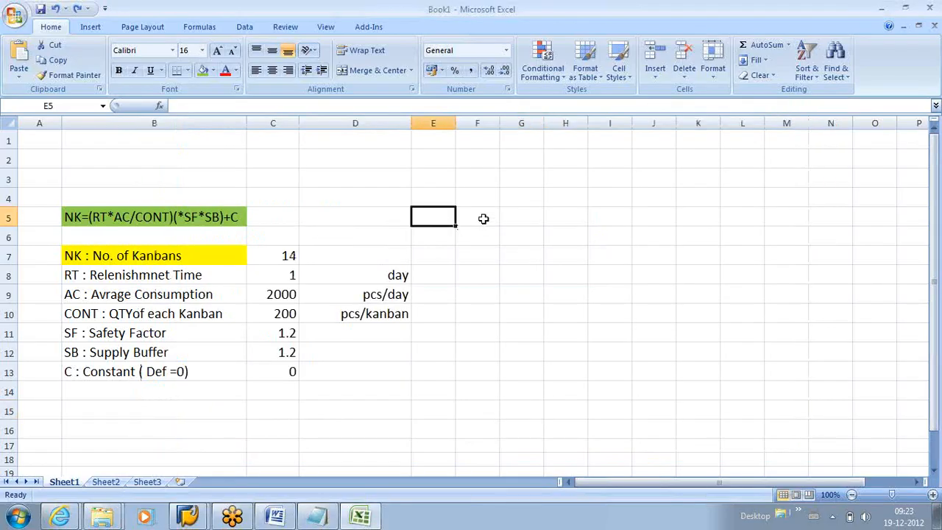
left_click(483, 219)
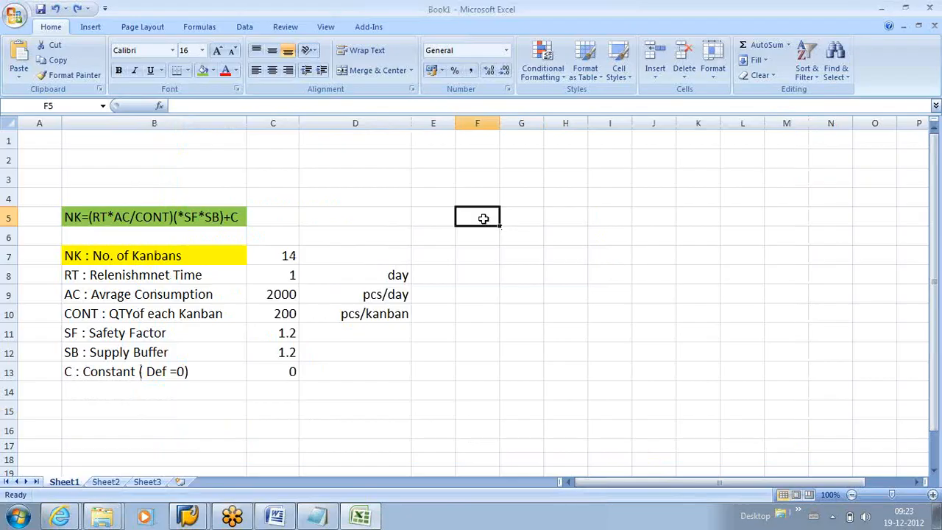
key("ctrl+v")
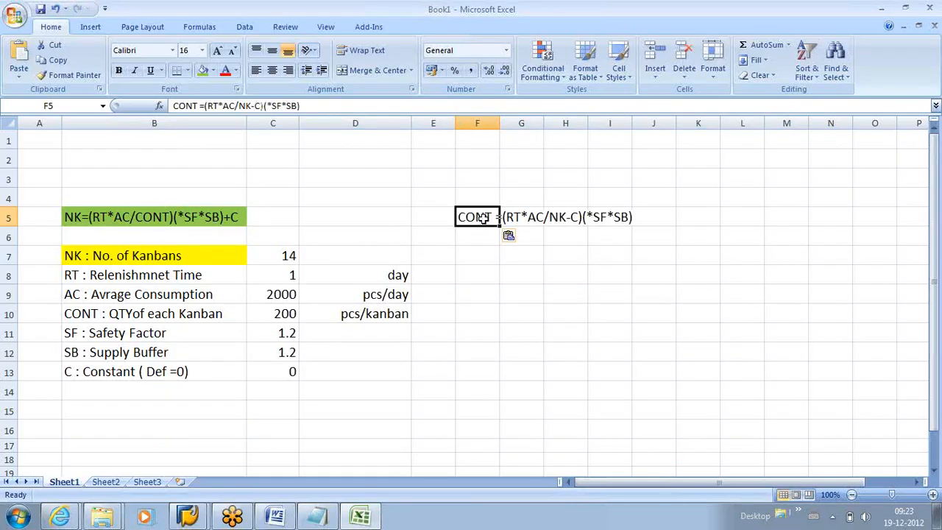
double_click(498, 120)
left_click(559, 292)
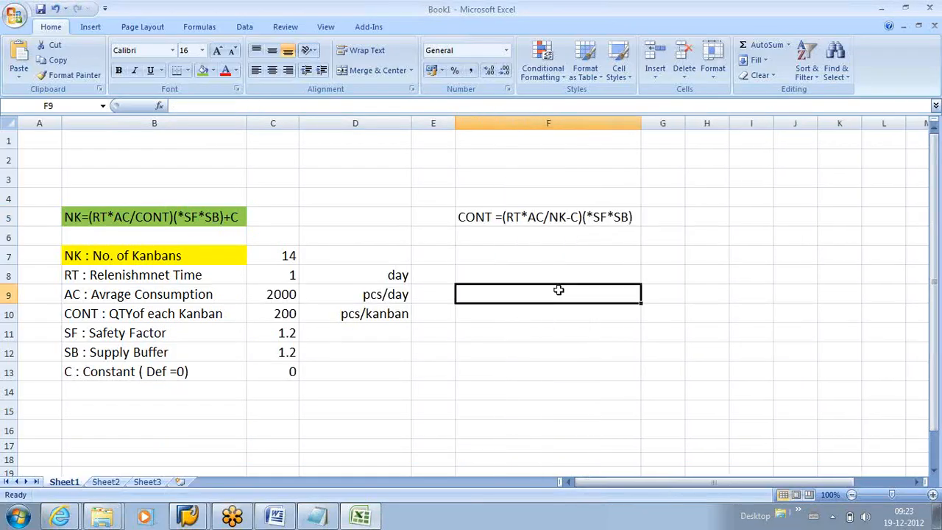
Step: Enter the label "CONT : QTY/Per Kanban" in cell F7
left_click(72, 220)
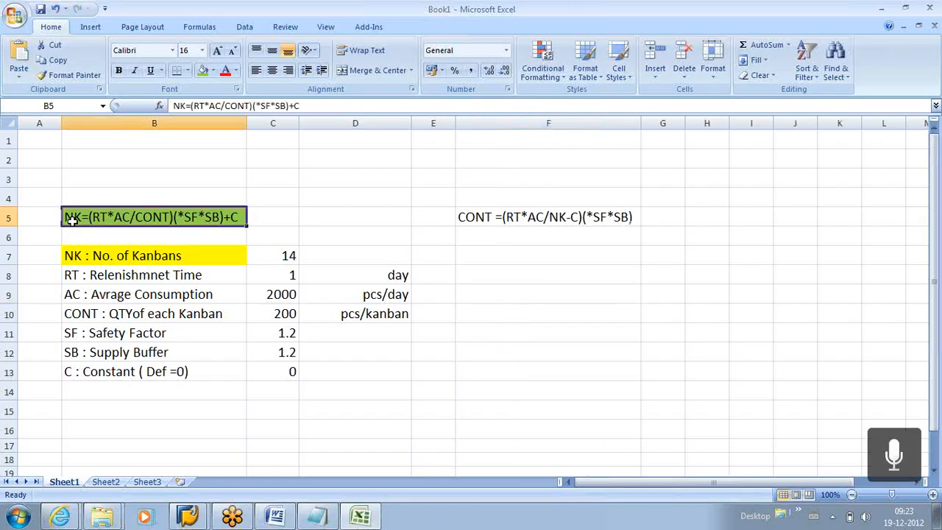
left_click(96, 255)
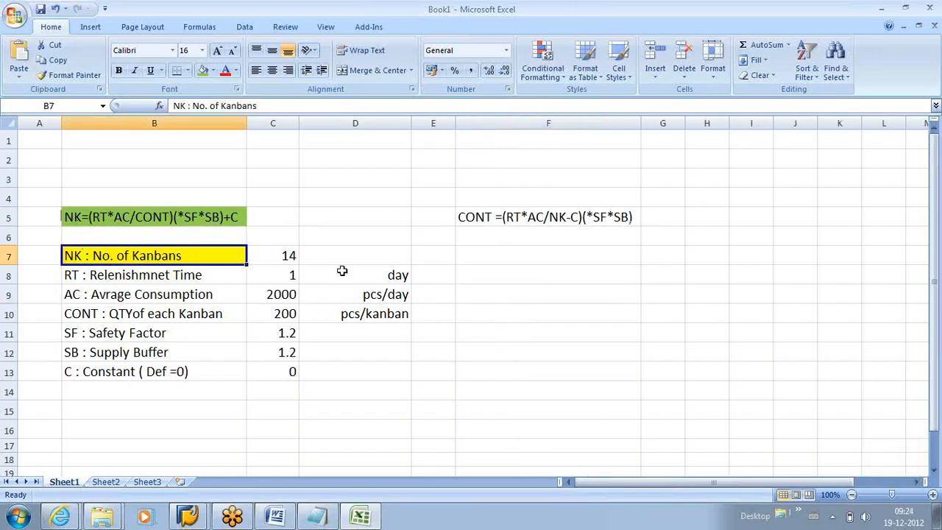
left_click(464, 260)
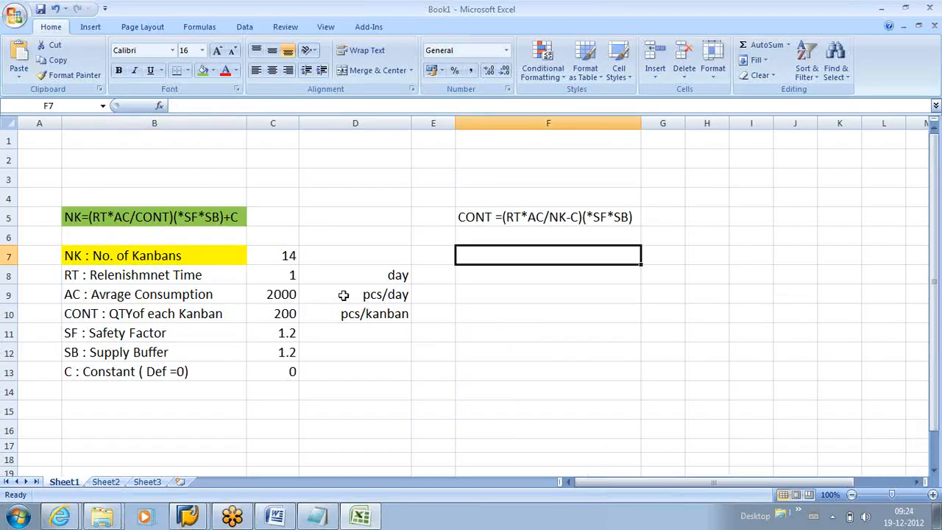
type("C")
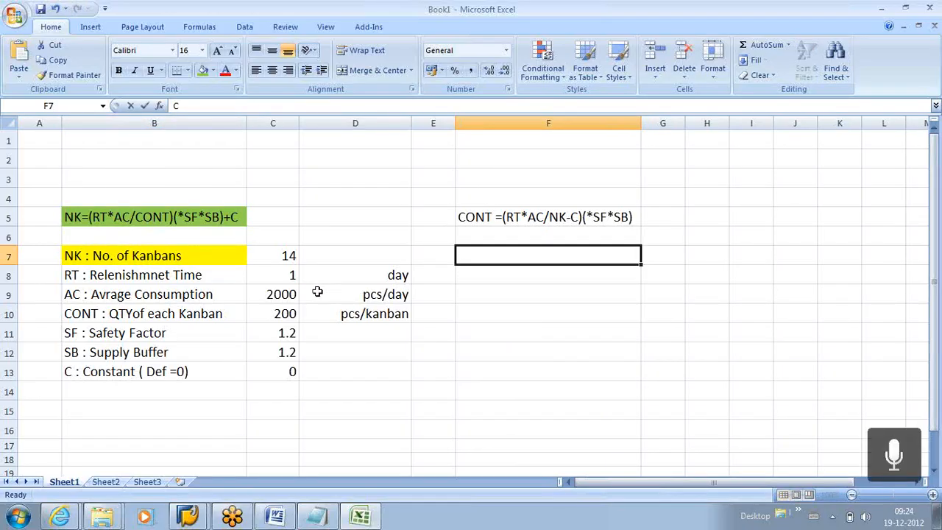
type("ONT : qty")
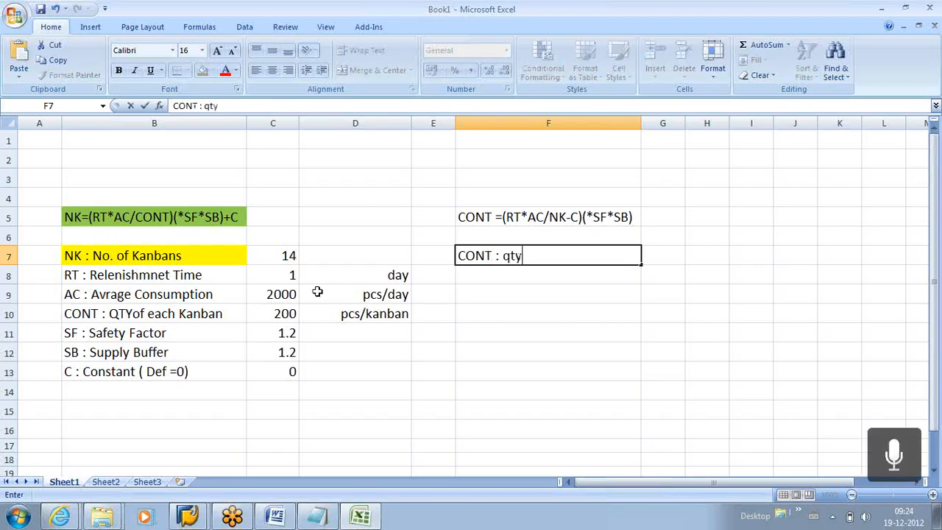
key("BackSpace")
key("BackSpace")
key("BackSpace")
type("QTY/PER")
key("BackSpace")
key("BackSpace")
type("Per Knaban")
key("BackSpace")
key("BackSpace")
key("BackSpace")
key("BackSpace")
key("BackSpace")
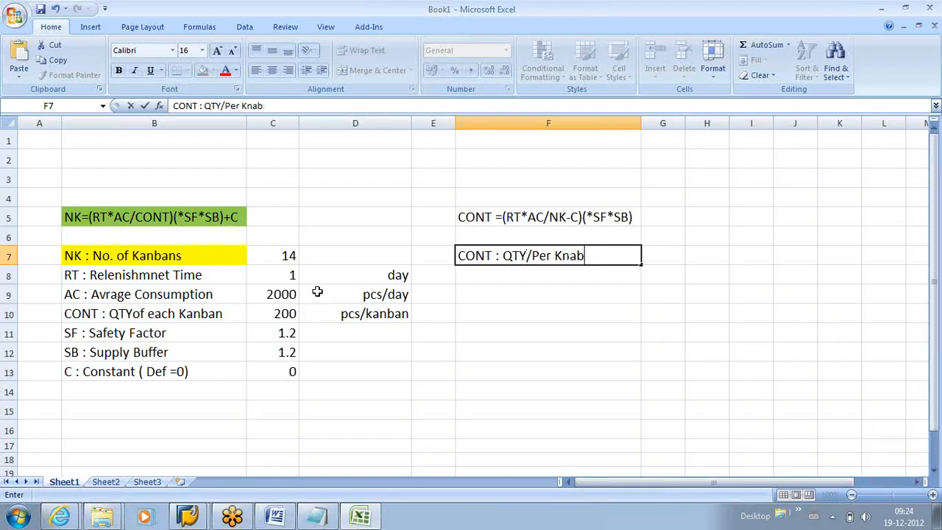
type("anbans")
key("BackSpace")
Step: Save the workbook as kanban in Excel Workbook (*.xlsx) format in the user profile's Desktop folder
key("ctrl+s")
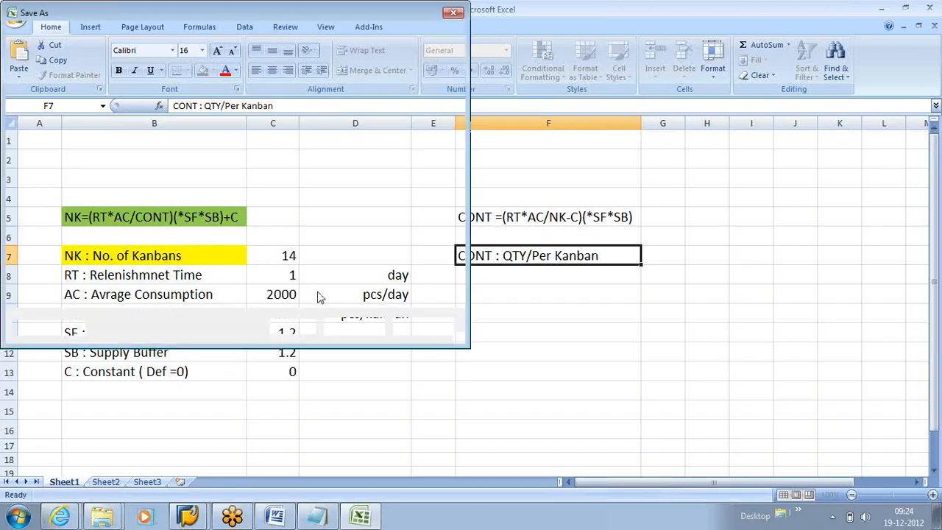
left_click(53, 125)
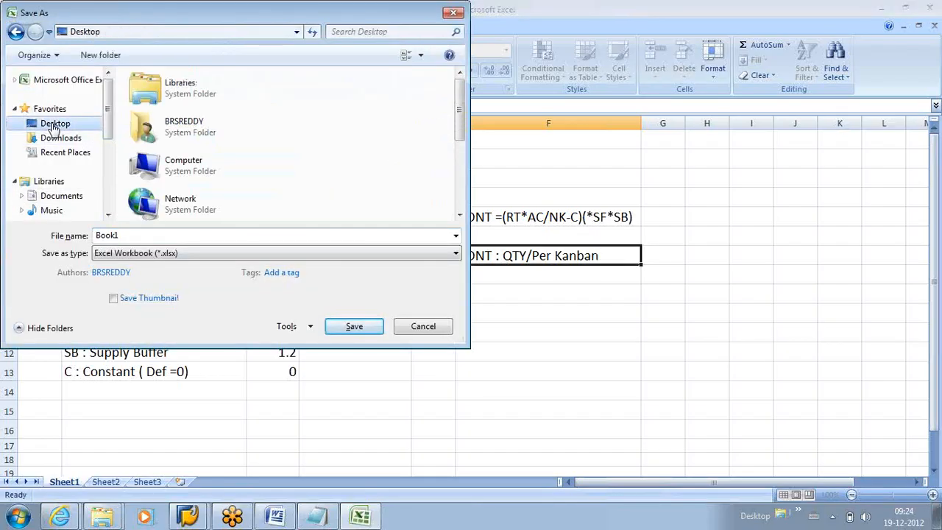
double_click(184, 127)
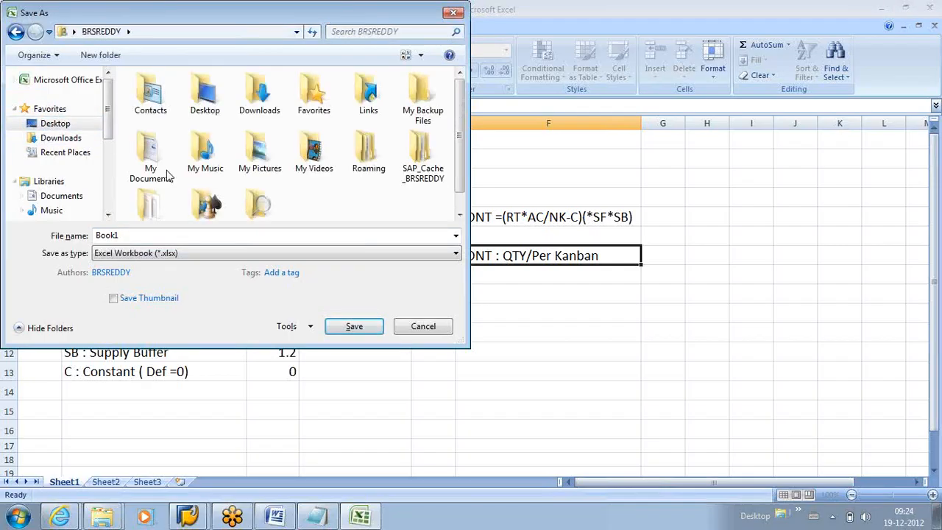
double_click(206, 94)
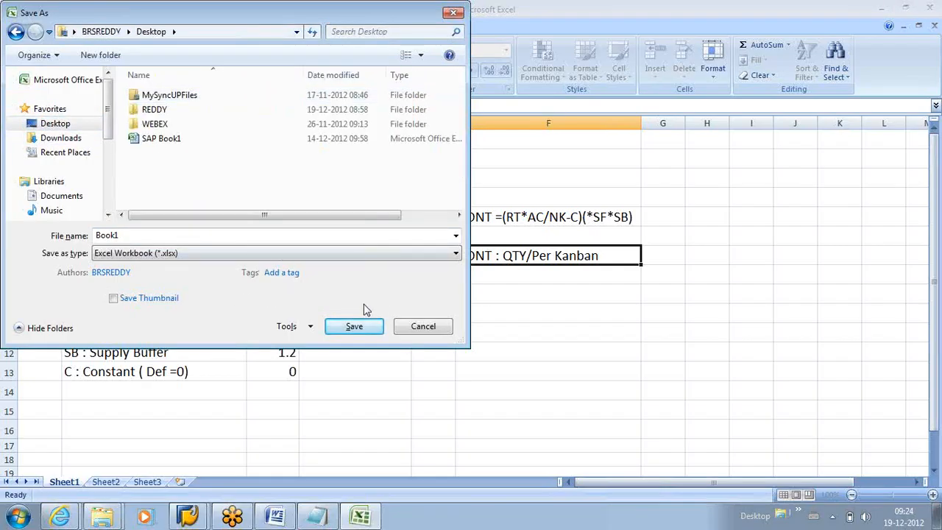
left_click(132, 235)
left_click(132, 235)
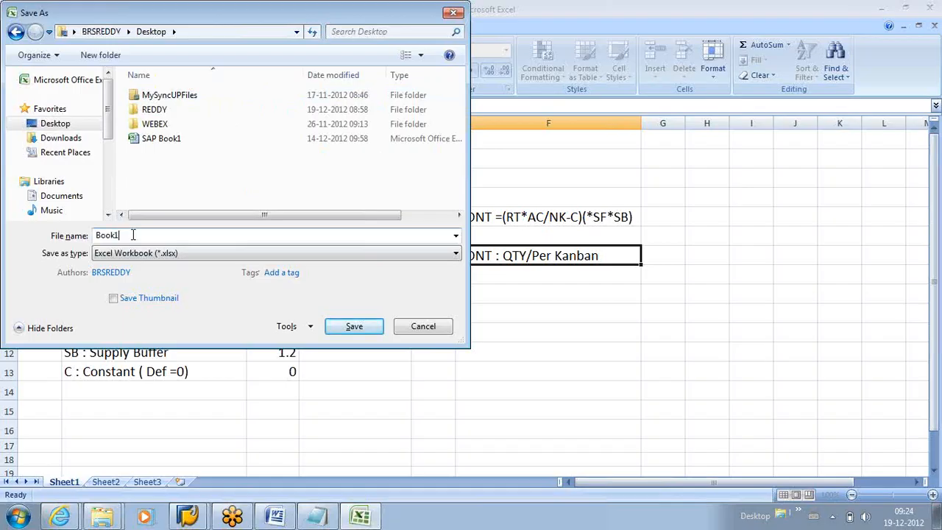
type("kanaban")
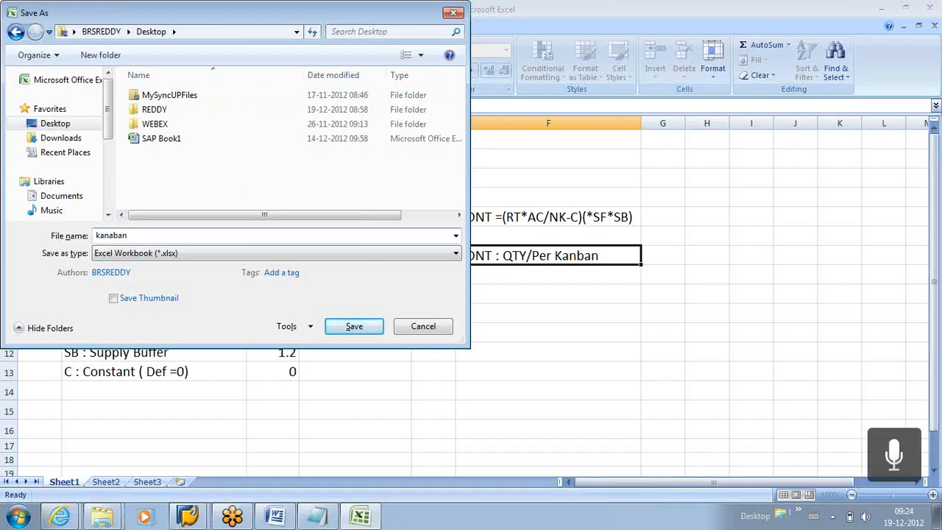
key("Tab")
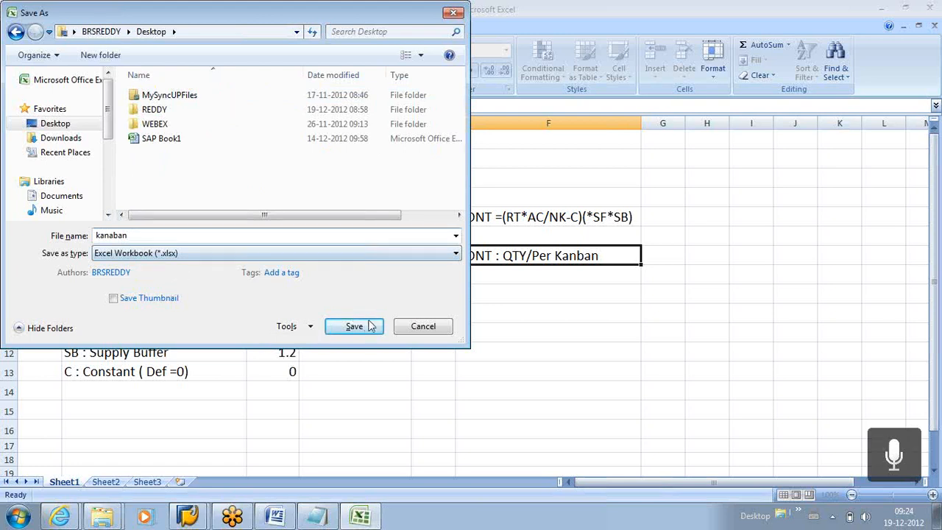
left_click(108, 235)
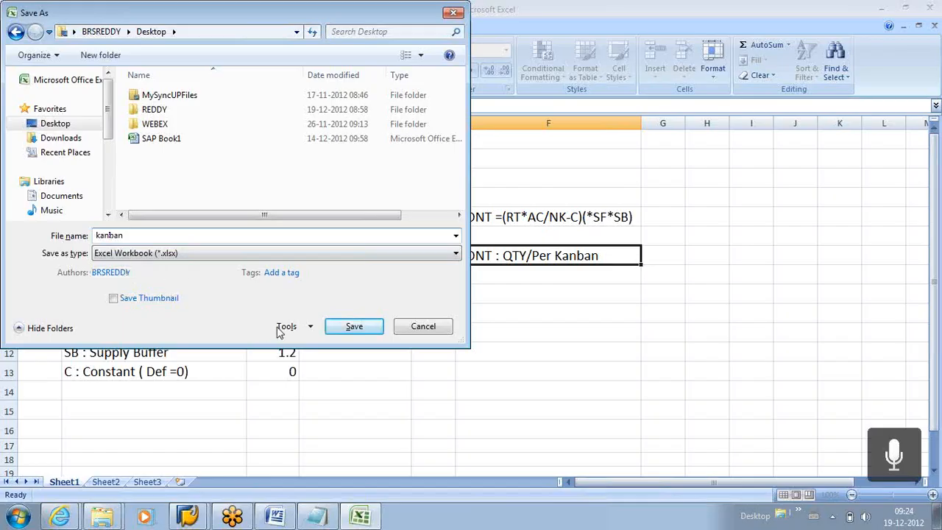
left_click(352, 328)
left_click(430, 355)
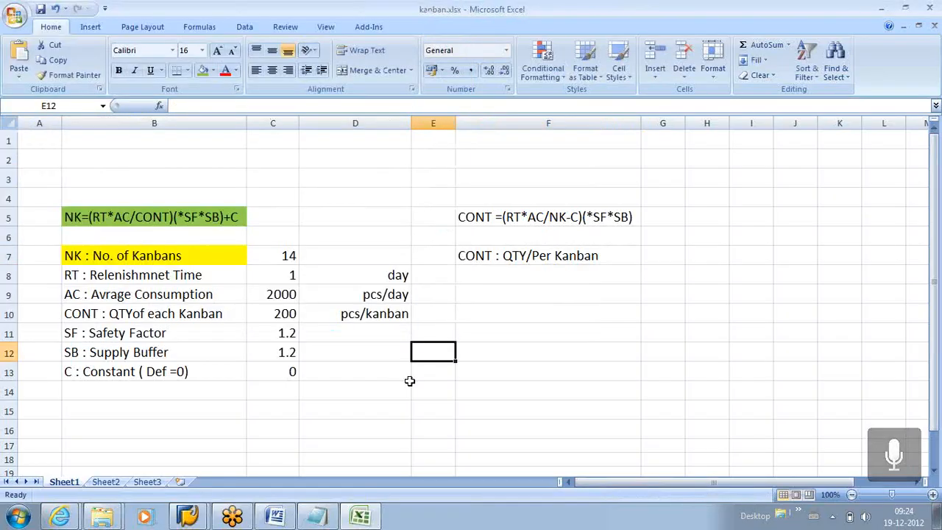
left_click(382, 391)
scroll(259, 315, "down", 1)
scroll(258, 315, "up", 1)
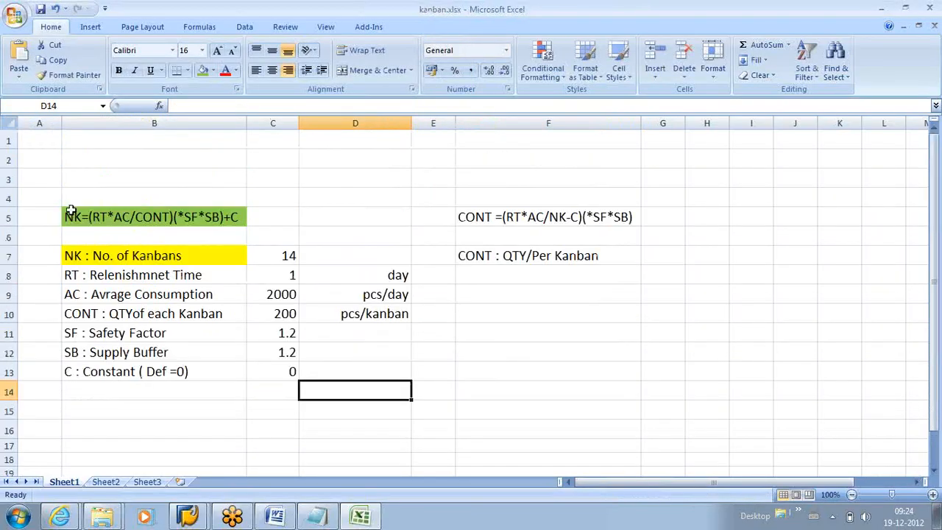
Step: Fill the CONT formula cell F5 with the same green as the NK formula cell
left_click_drag(451, 215, 588, 216)
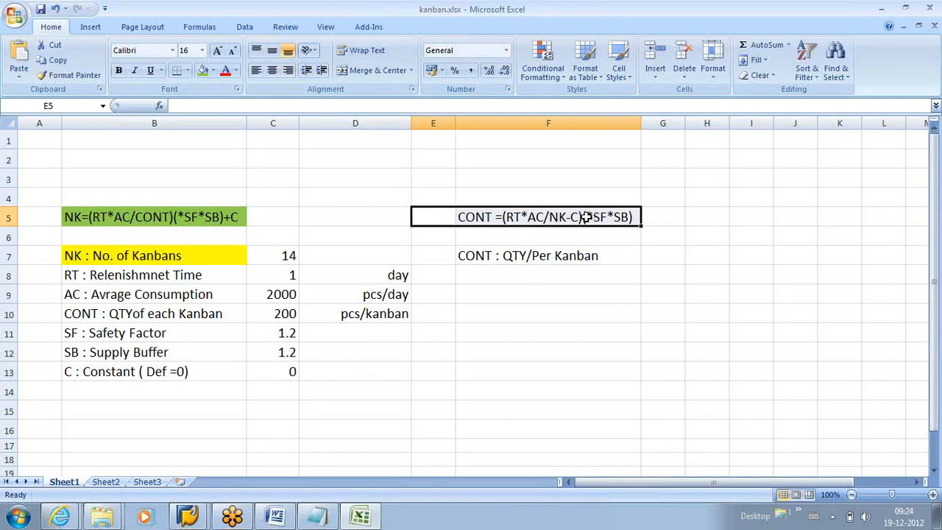
left_click(451, 236)
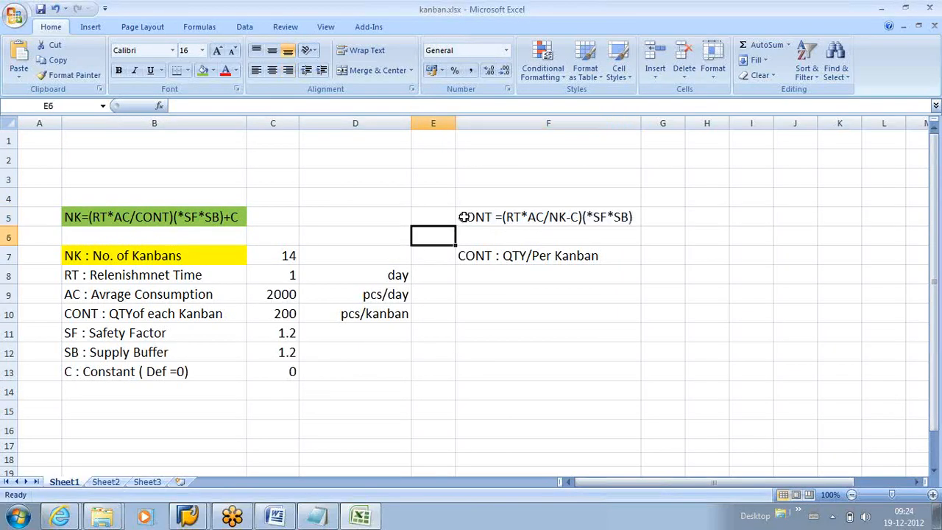
left_click(462, 217)
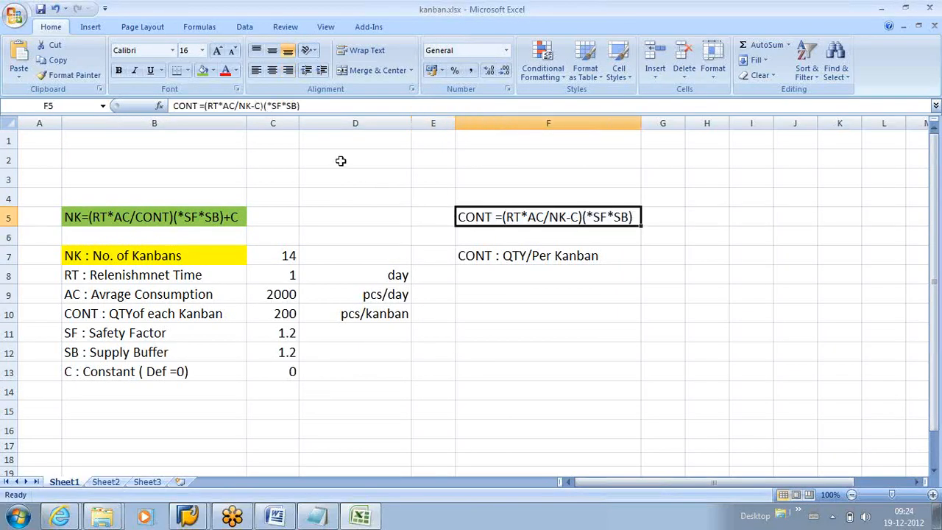
left_click(203, 71)
left_click(585, 361)
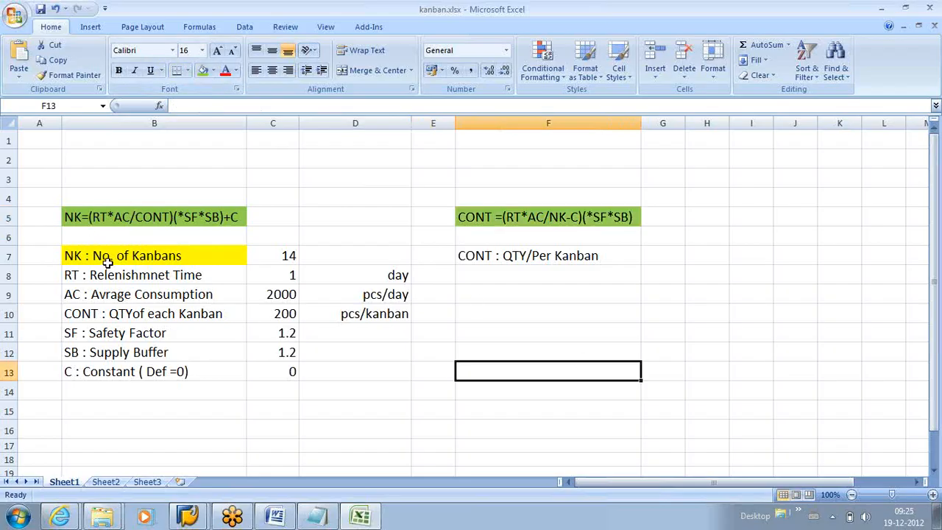
left_click(142, 221)
left_click(137, 257)
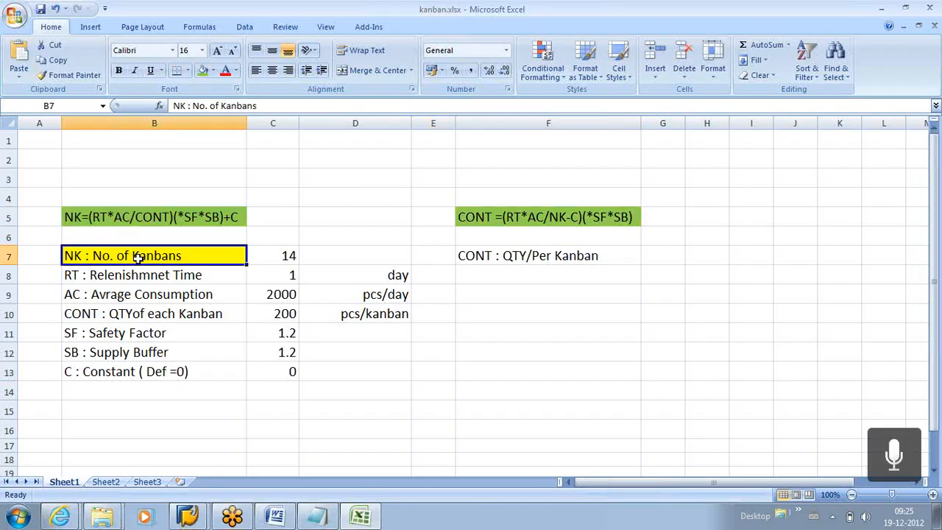
left_click(45, 253)
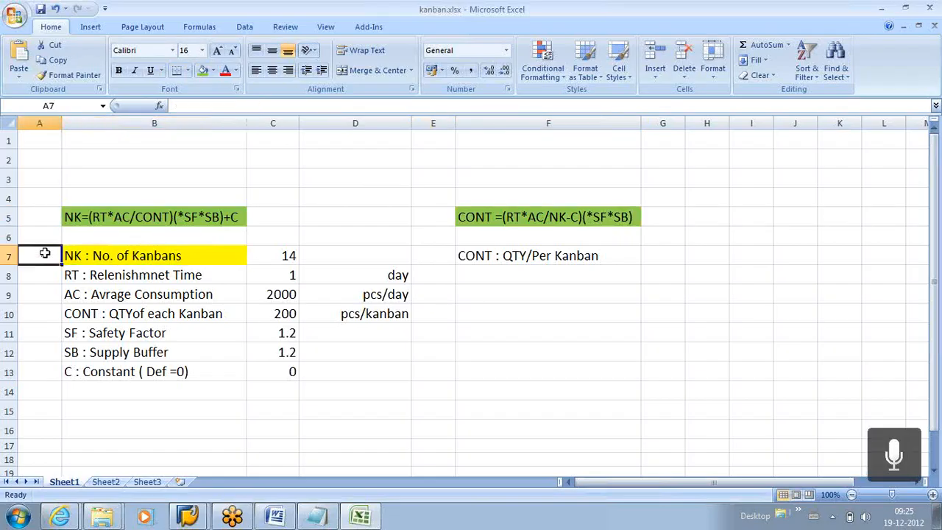
left_click(437, 253)
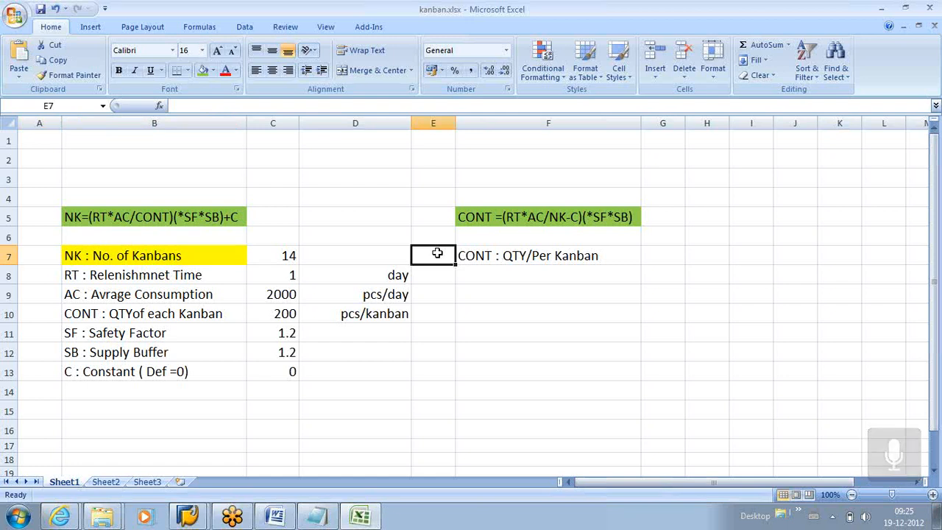
Step: Number the two formulas by entering 1 in cell A5 and 2 in cell E5
left_click(34, 218)
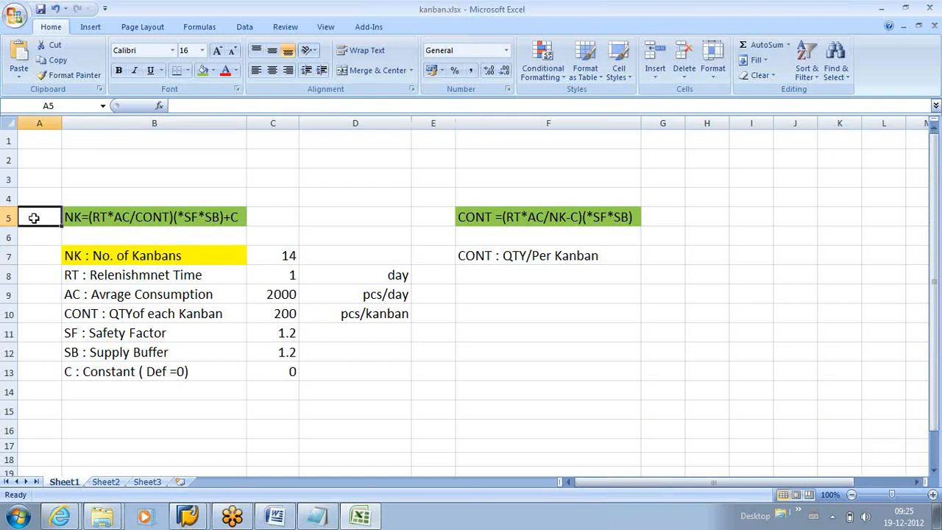
type("1")
left_click(432, 219)
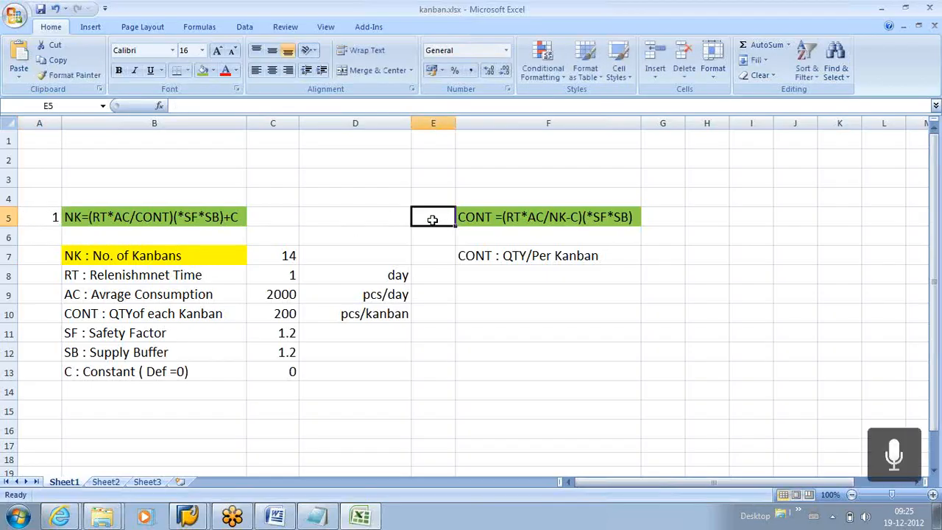
type("2")
left_click(464, 288)
left_click(488, 250)
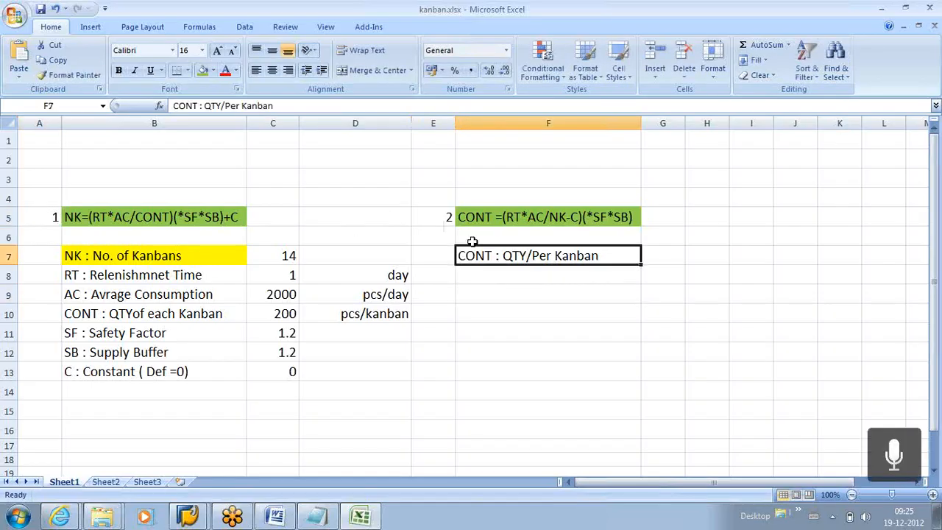
Step: Center the formula numbers in cells E5 and A5 horizontally
left_click(444, 219)
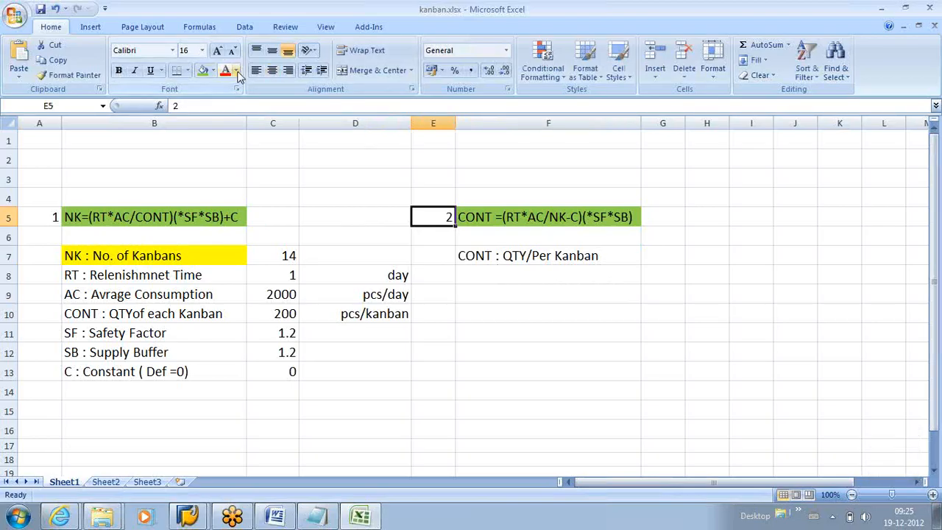
left_click(272, 70)
left_click(51, 217)
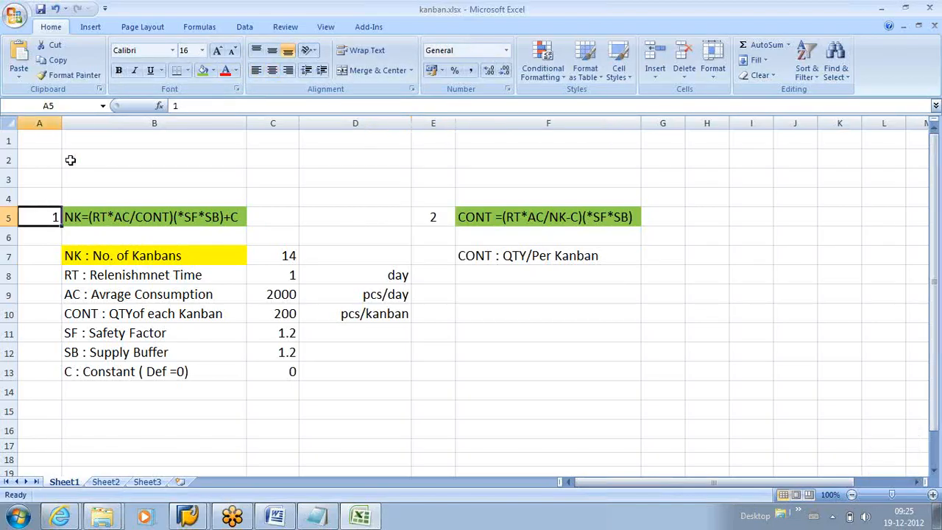
left_click(271, 70)
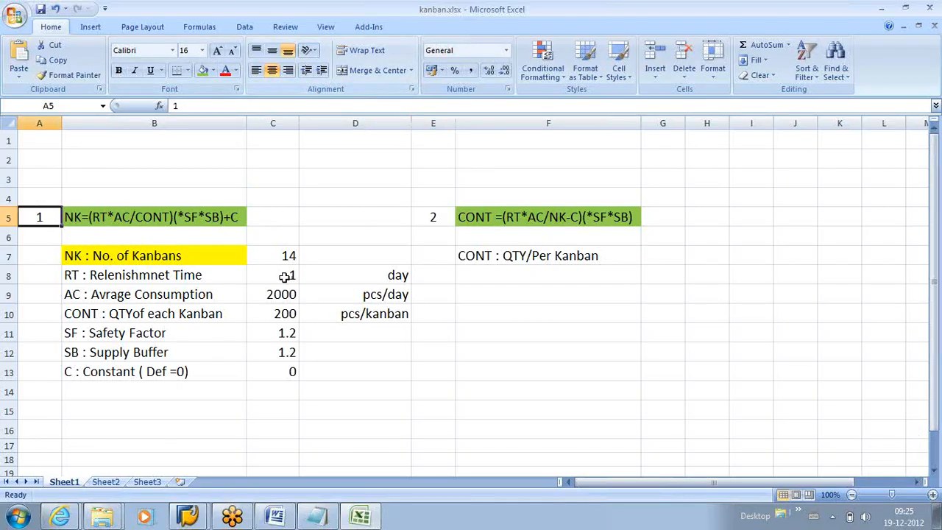
left_click(241, 410)
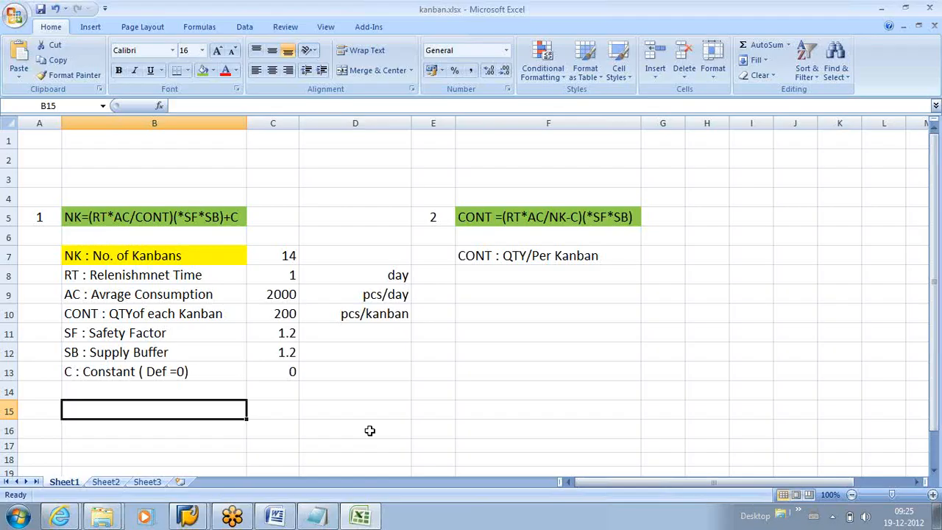
left_click(428, 425)
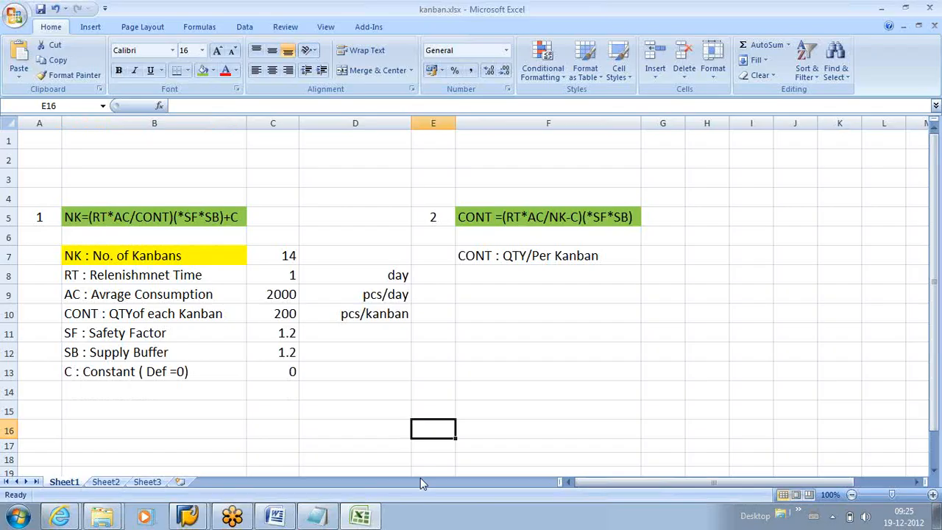
left_click(44, 213)
left_click_drag(43, 213, 232, 213)
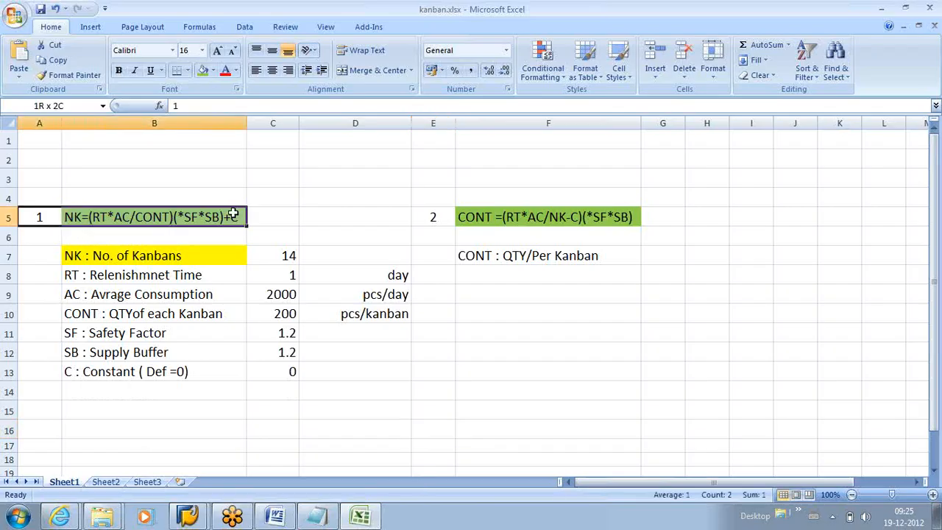
left_click(662, 390)
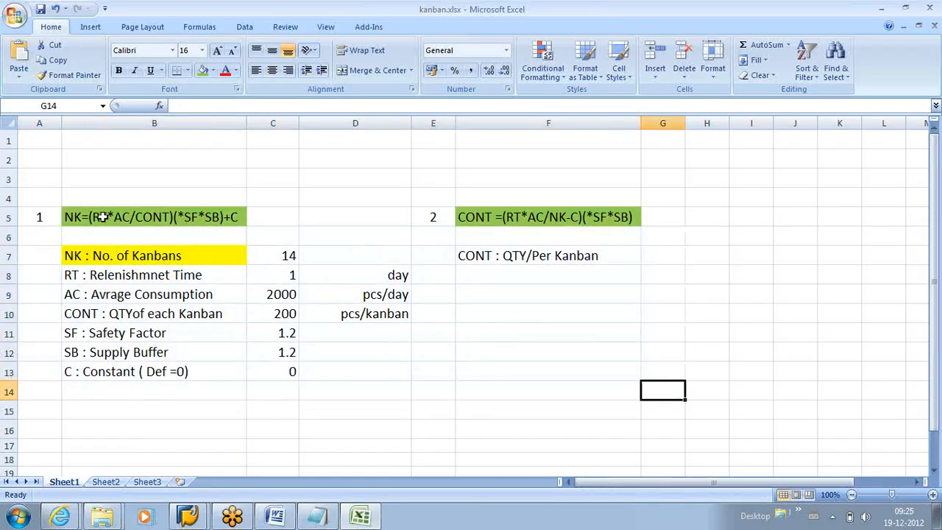
left_click(101, 216)
left_click(97, 255)
Step: Fill the "CONT : QTY/Per Kanban" label cell F7 with yellow
left_click(497, 255)
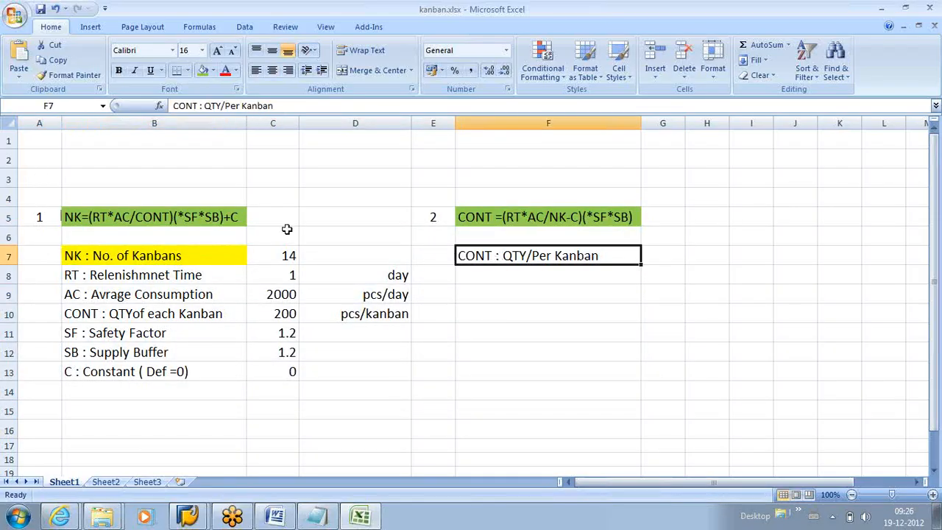
left_click(214, 71)
left_click(236, 173)
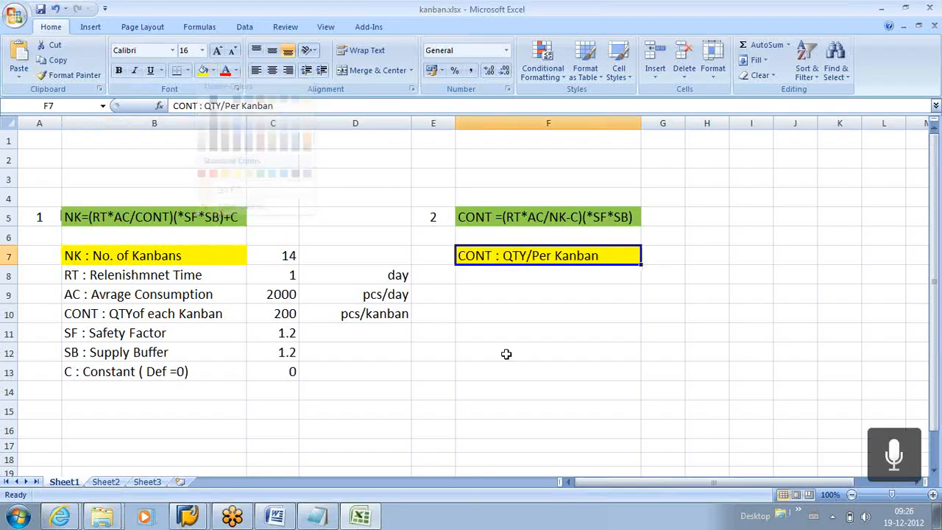
left_click(515, 372)
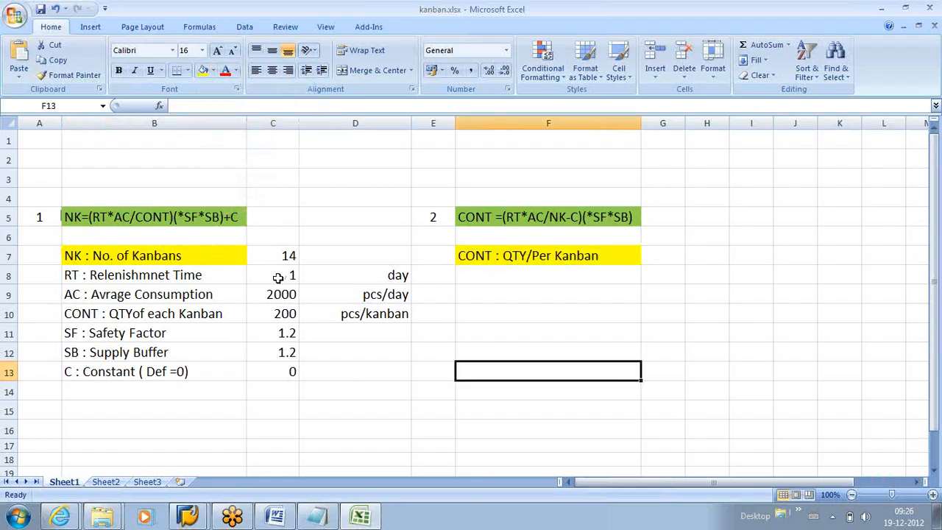
Step: Go through the input values for the NK formula in cells C8 to C13
left_click(279, 277)
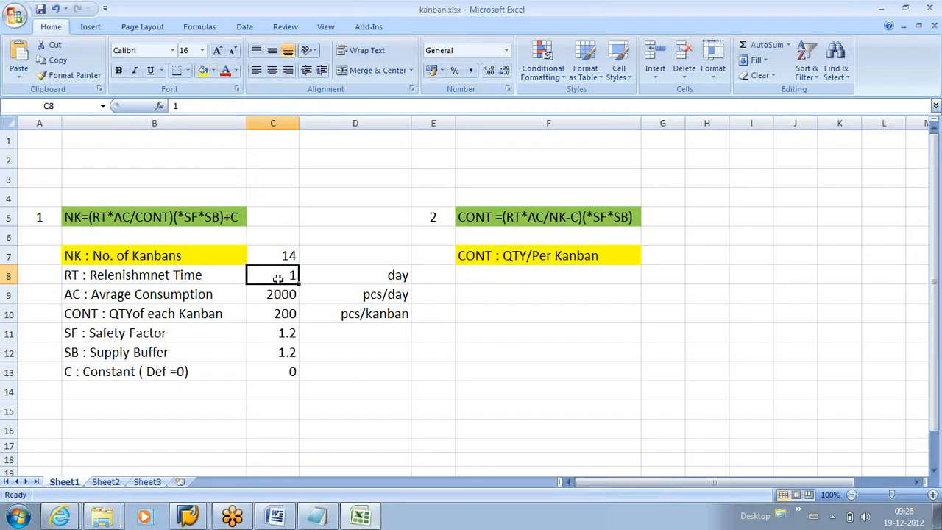
left_click(269, 291)
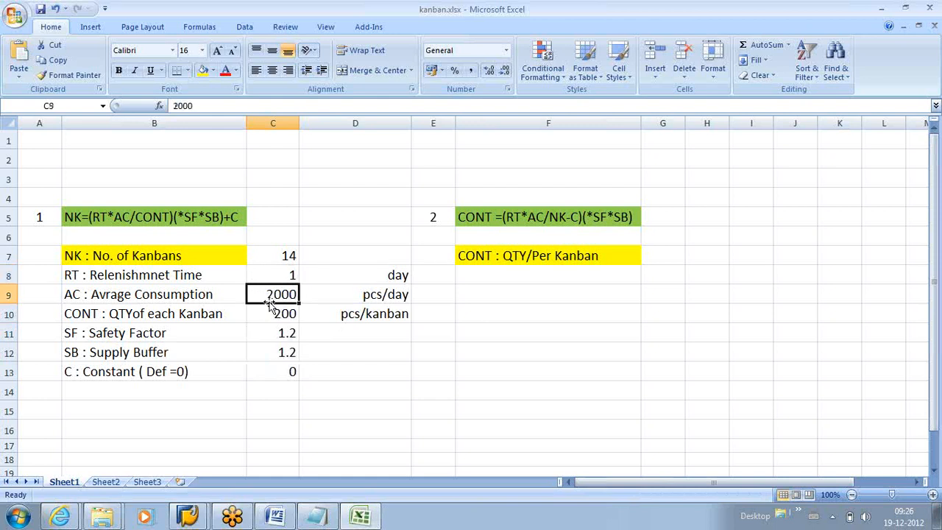
left_click(266, 314)
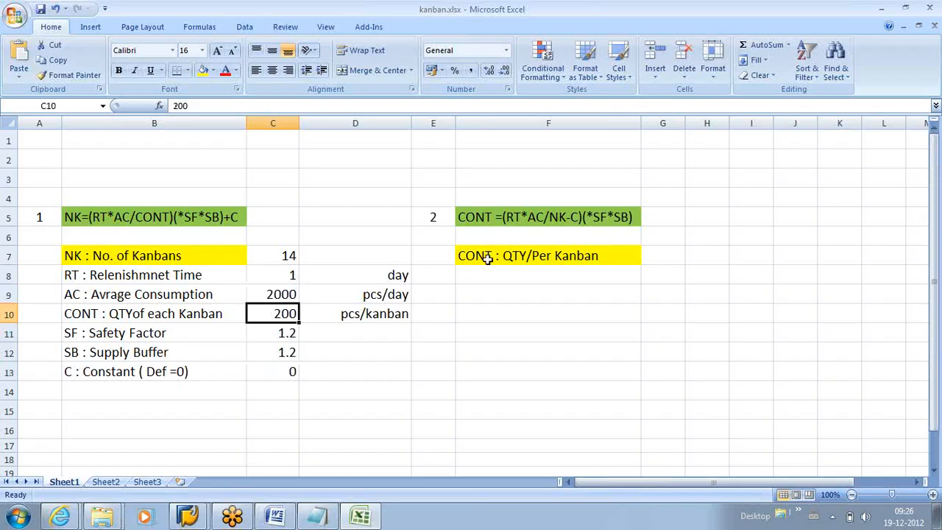
left_click(273, 352)
left_click(271, 371)
left_click(478, 376)
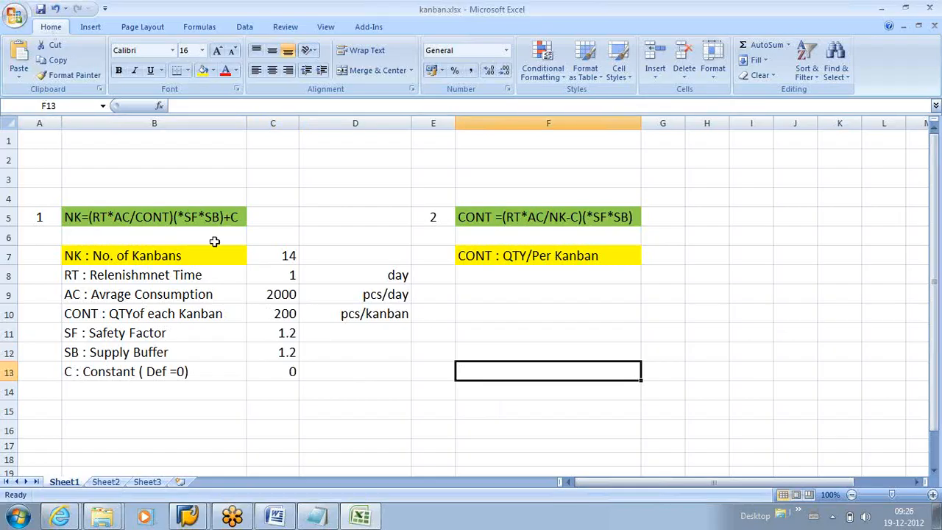
left_click(367, 370)
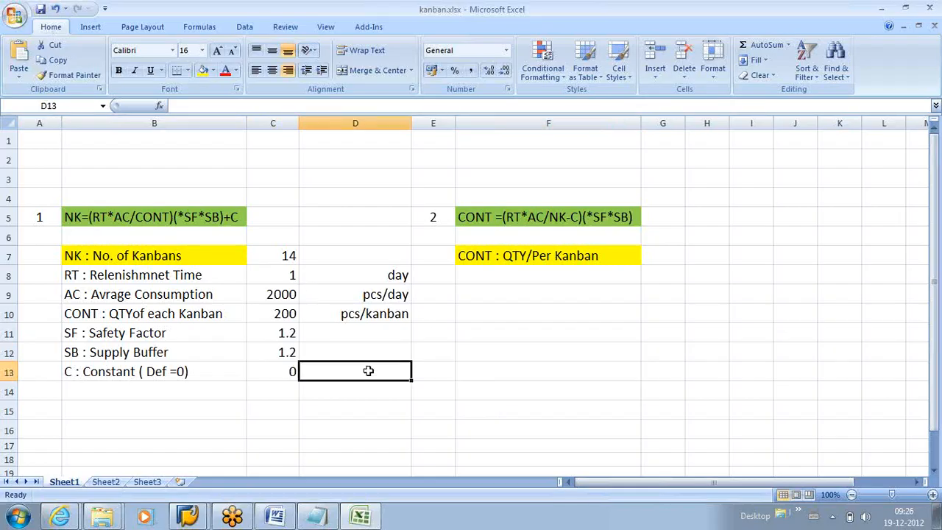
Step: Switch to the SAP Easy Access window and expand Logistics > Production in the SAP menu
left_click(191, 518)
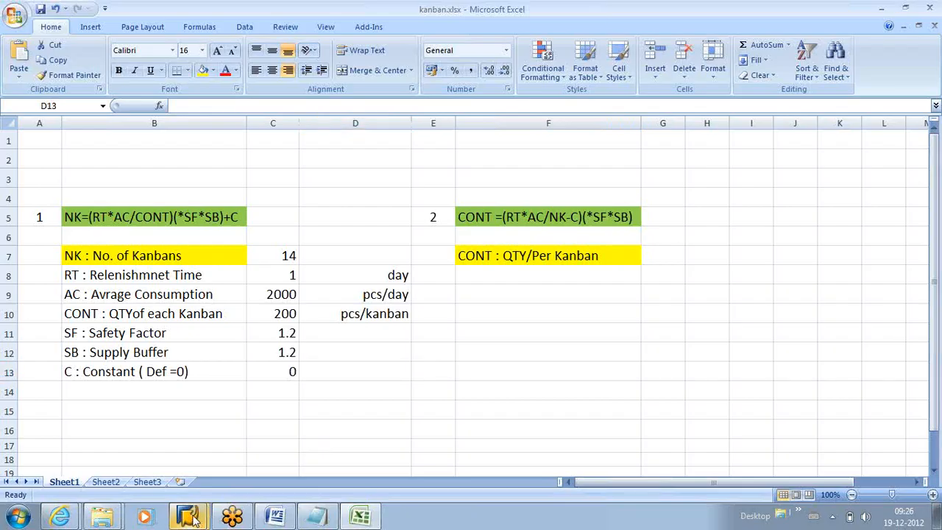
left_click(185, 484)
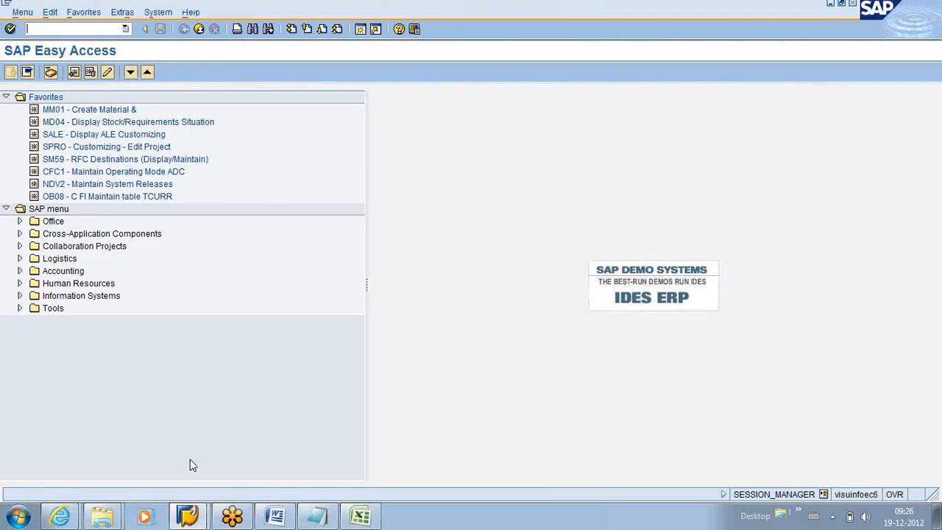
left_click(20, 245)
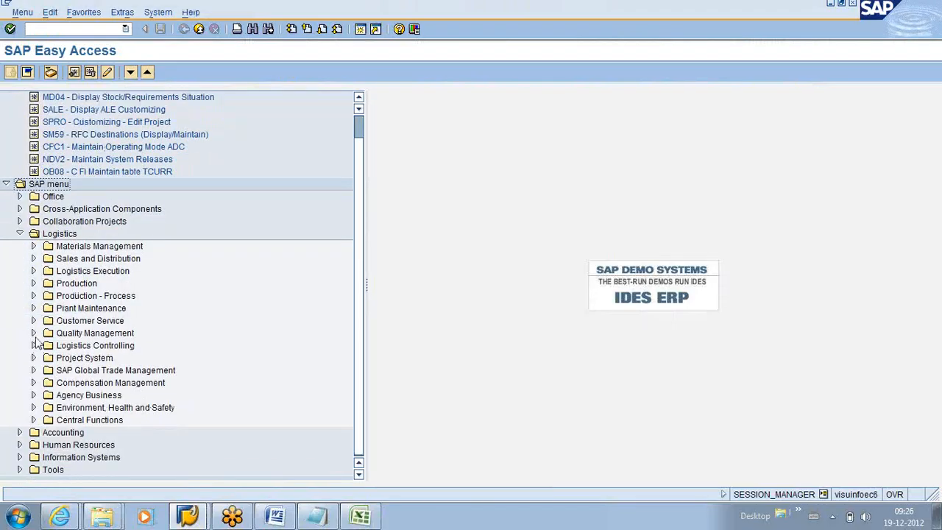
left_click(33, 283)
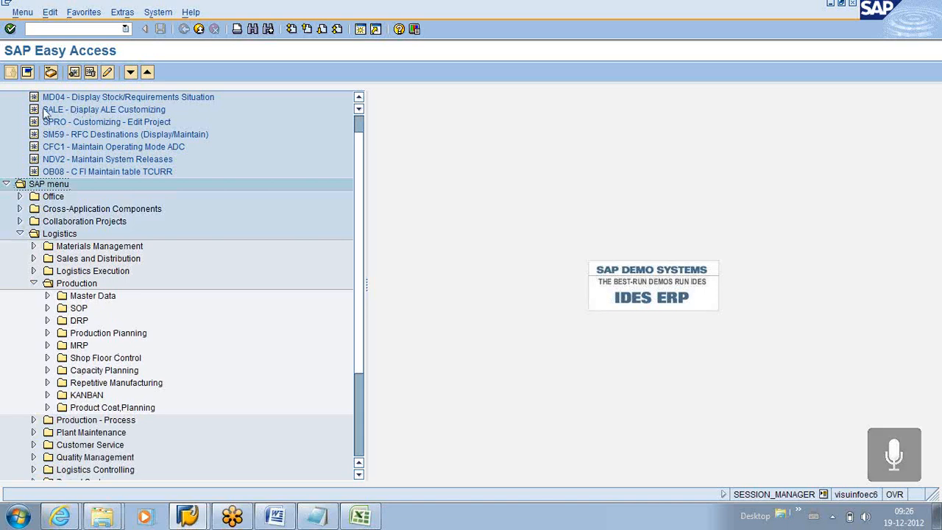
Step: Open the SAP Reference IMG through SPRO and expand Production > KANBAN in the implementation guide
double_click(75, 123)
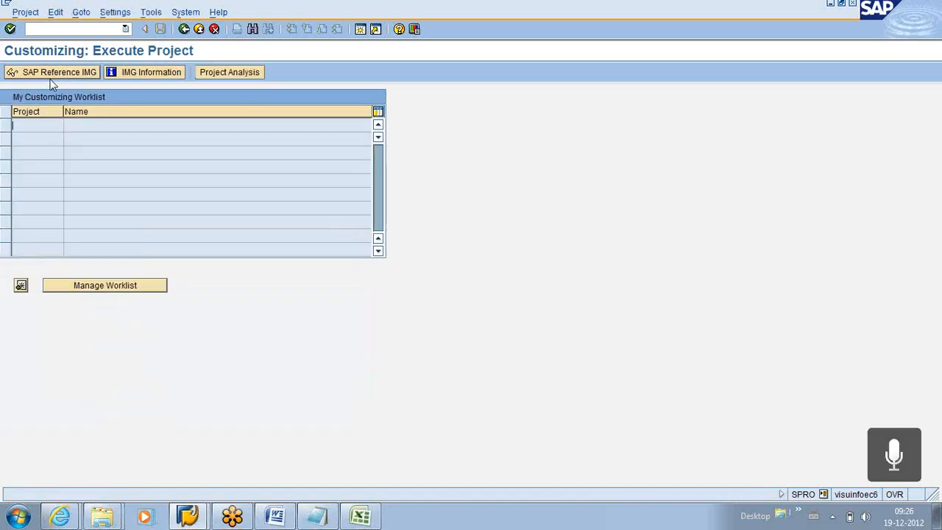
left_click(52, 74)
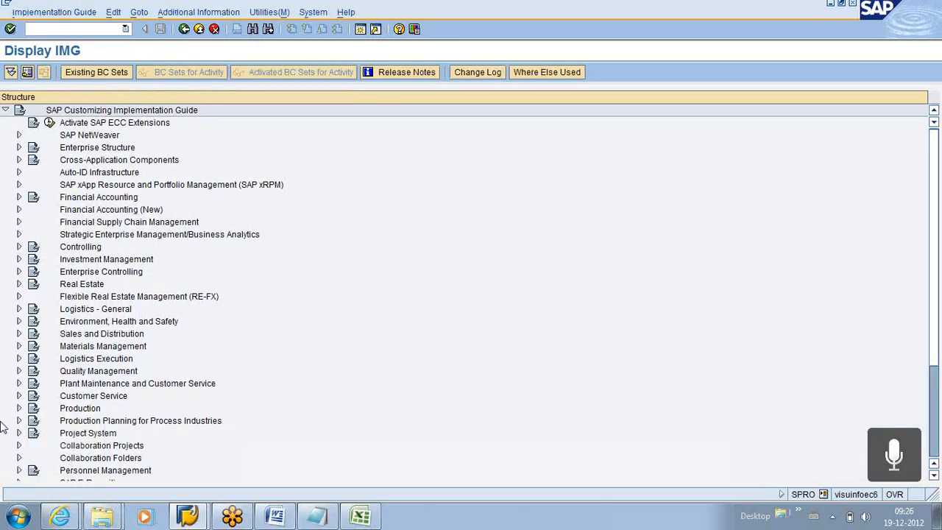
left_click(19, 407)
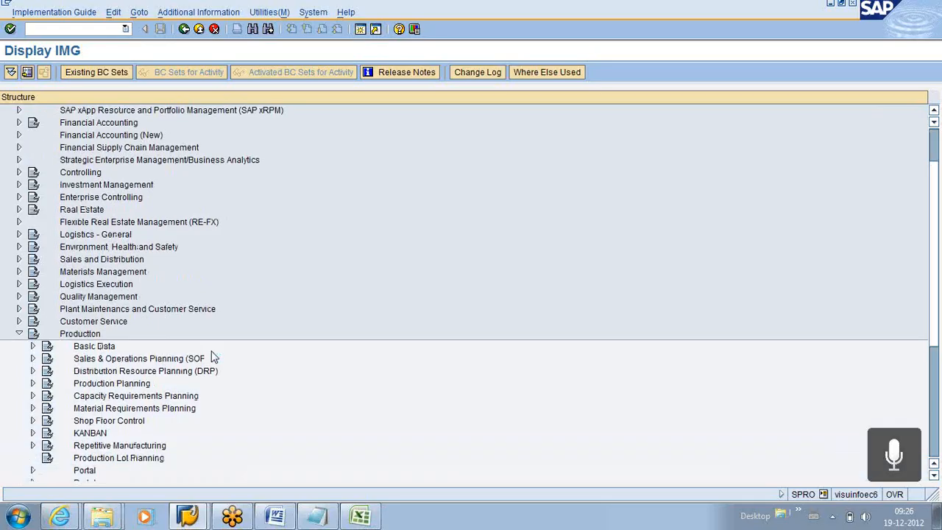
scroll(49, 431, "down", 1)
left_click(32, 395)
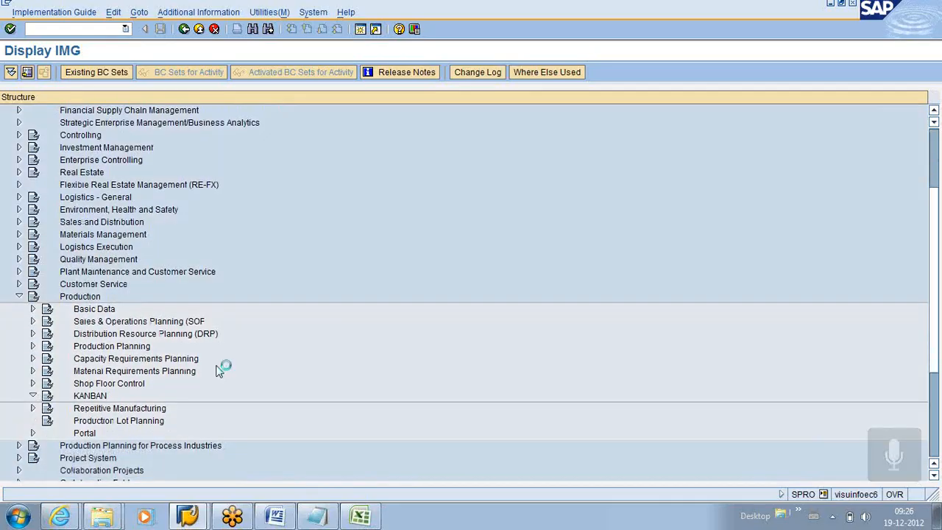
scroll(133, 364, "down", 1)
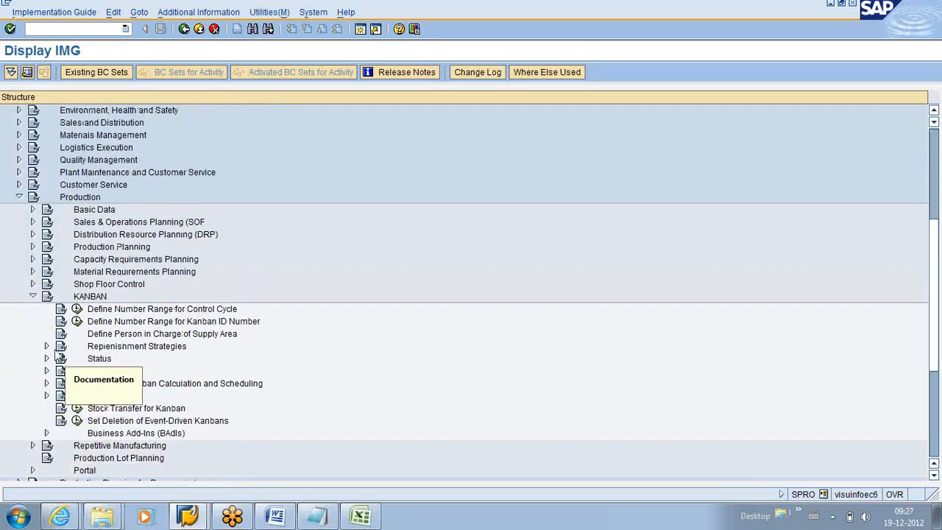
Step: Expand Replenishment Strategies and Automatic Kanban Calculation and Scheduling under KANBAN, and open the Define Calculation Profile activity
left_click(47, 346)
scroll(231, 381, "down", 2)
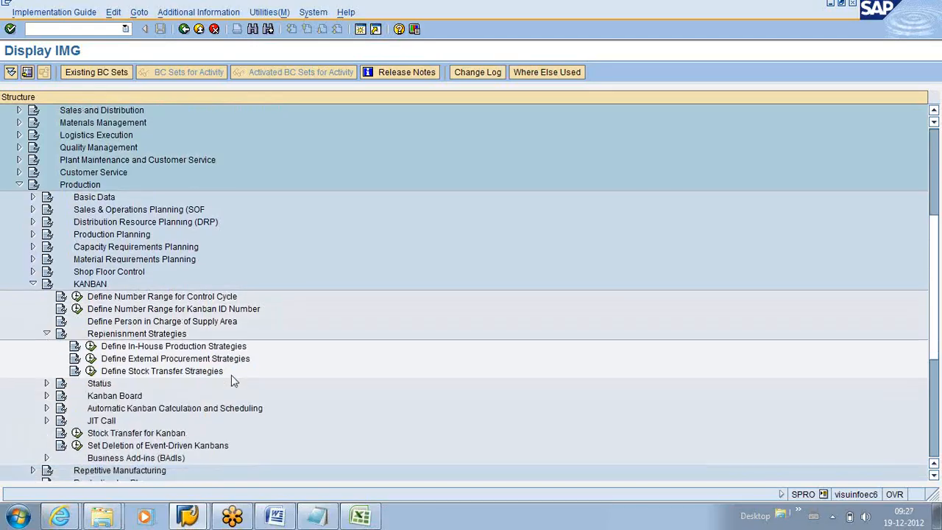
left_click(47, 384)
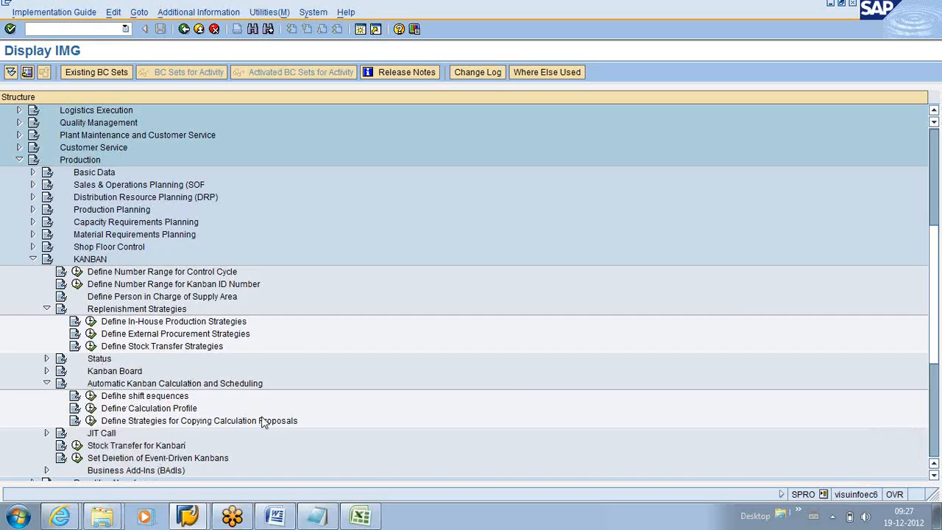
left_click(89, 408)
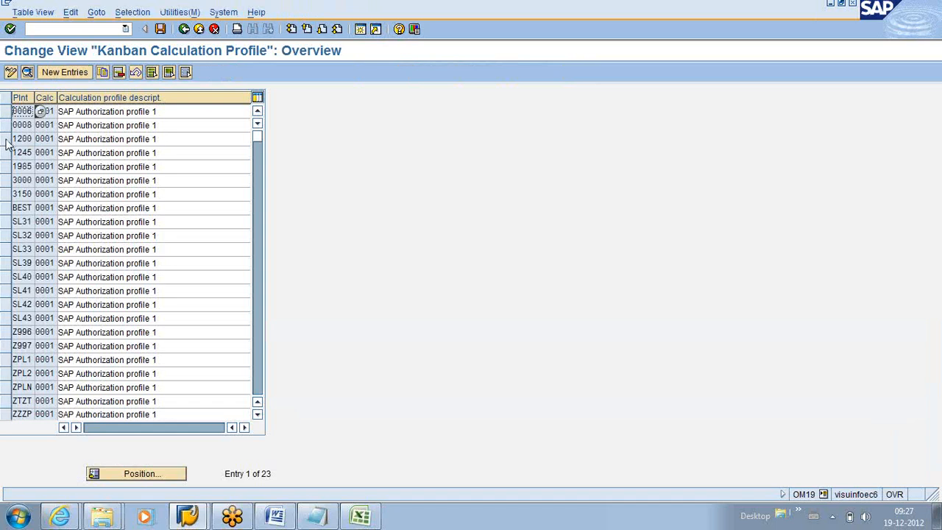
Step: Examine the kanban calculation profile details for plant 1200 and return to the Customizing: Execute Project screen
left_click(6, 139)
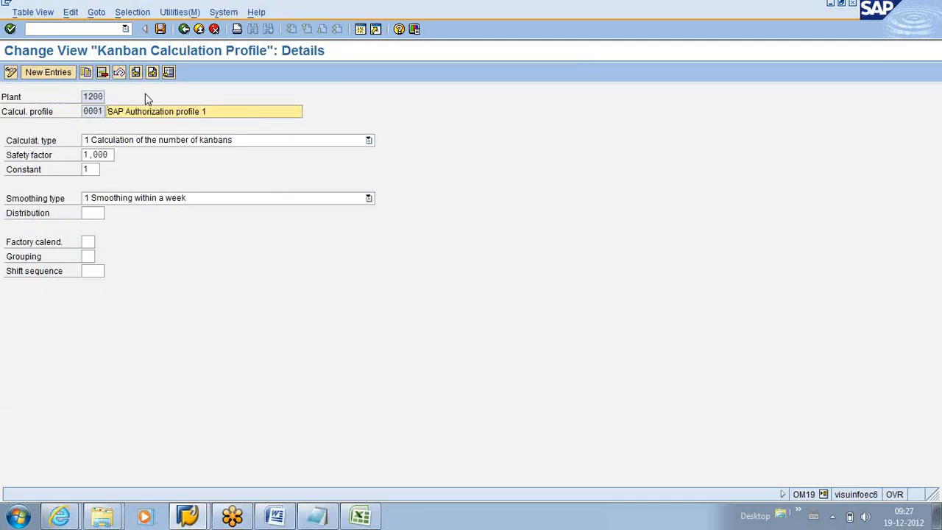
left_click(184, 29)
left_click(185, 29)
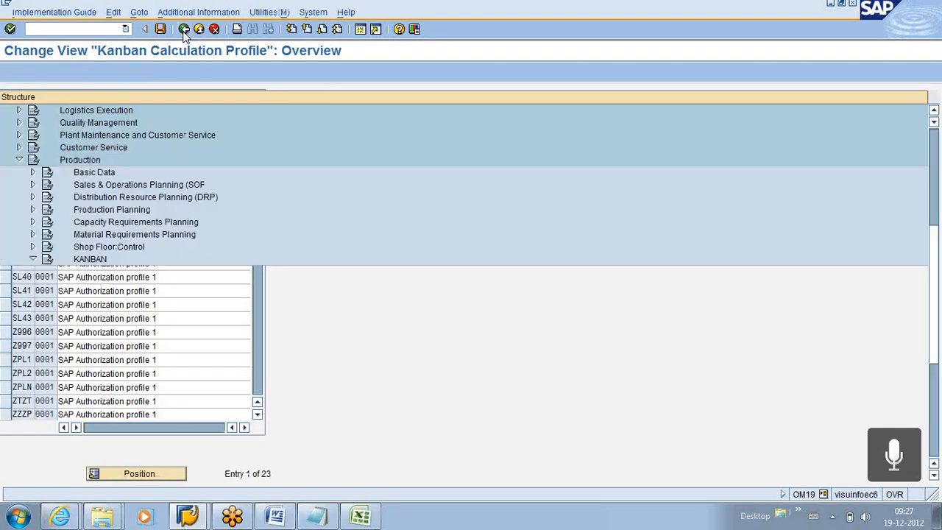
scroll(183, 384, "down", 2)
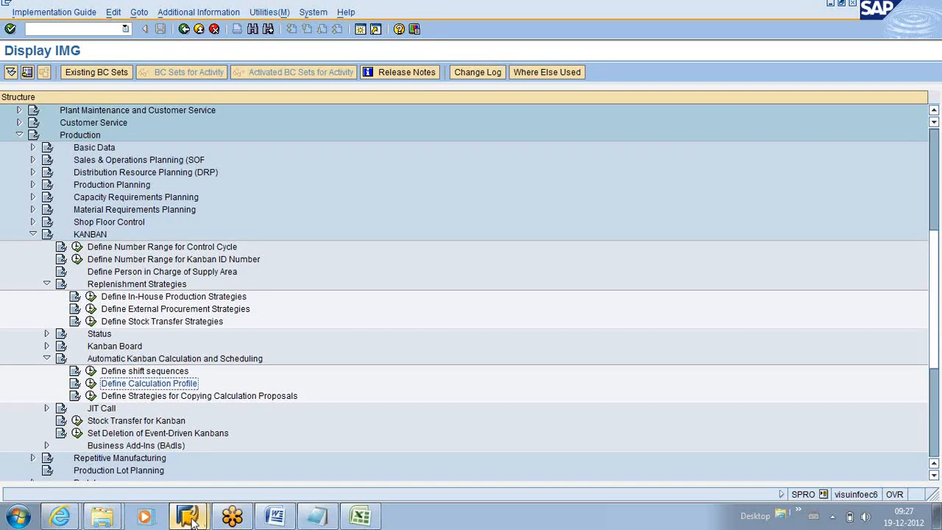
mouse_move(190, 518)
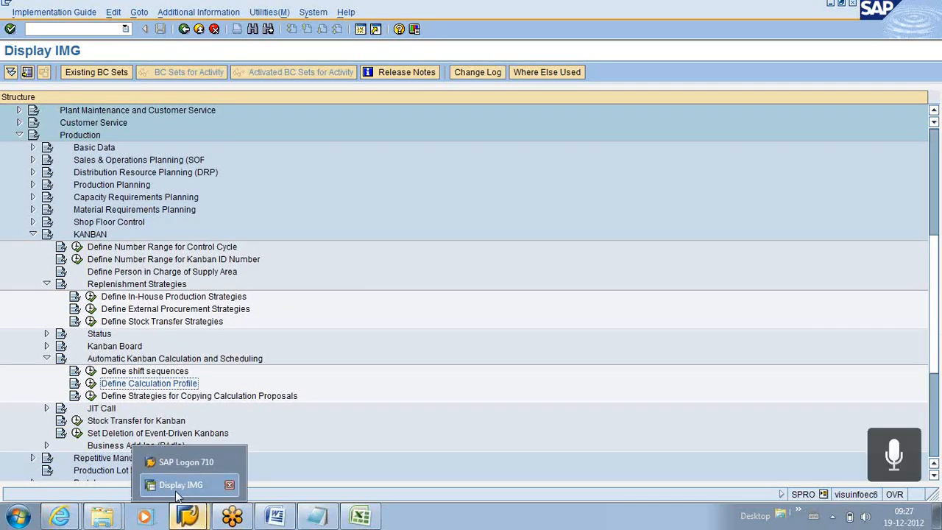
left_click(183, 29)
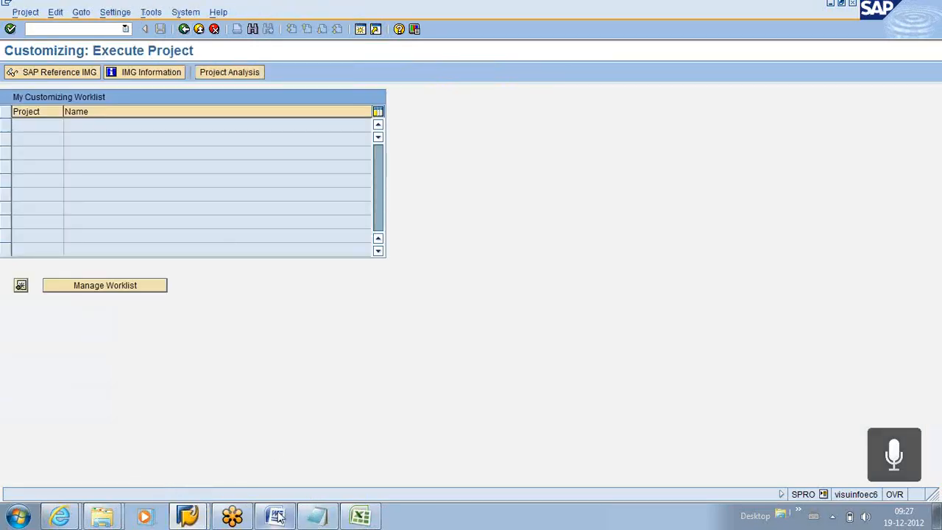
mouse_move(284, 519)
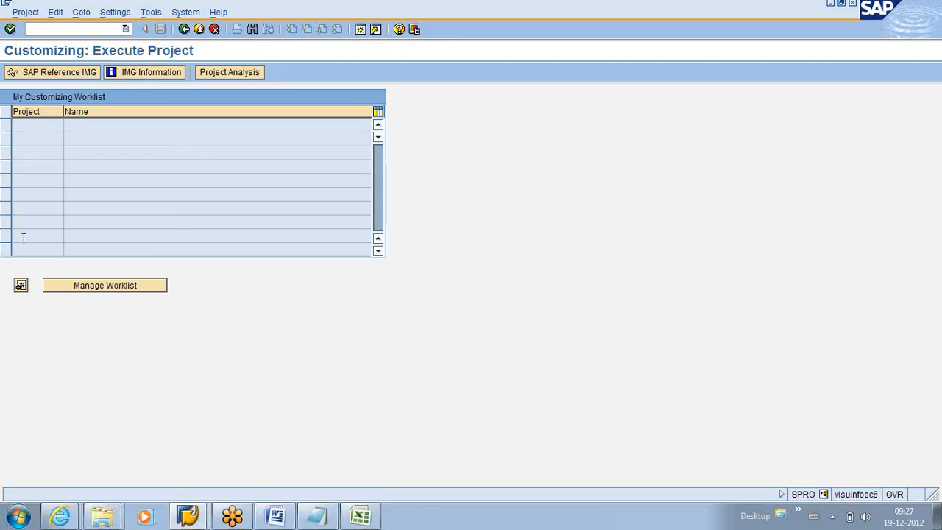
Step: Reopen the SAP Reference IMG and expand Production > KANBAN > Replenishment Strategies
left_click(68, 28)
left_click(62, 73)
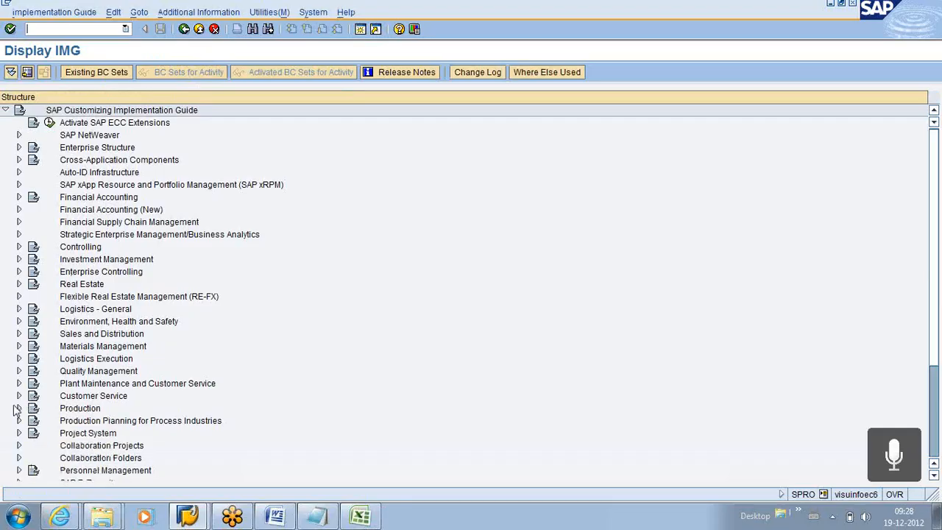
left_click(19, 408)
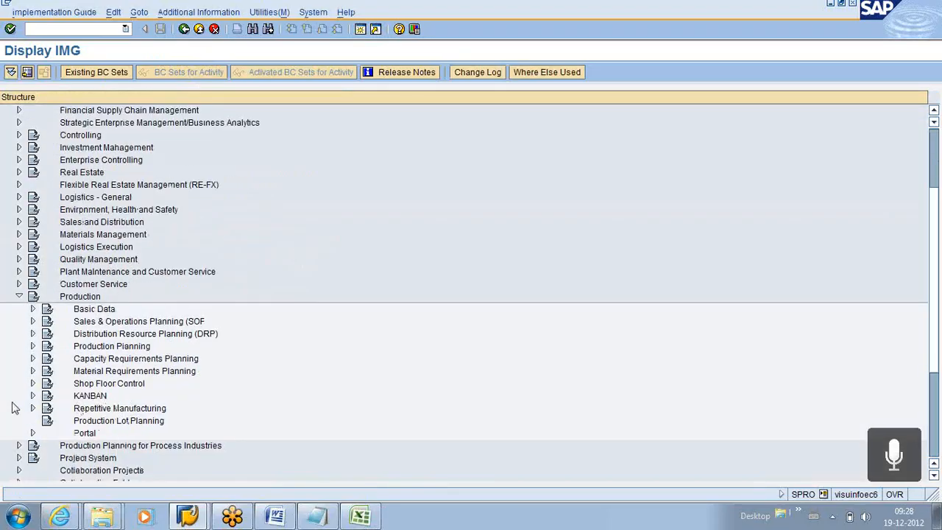
left_click(33, 396)
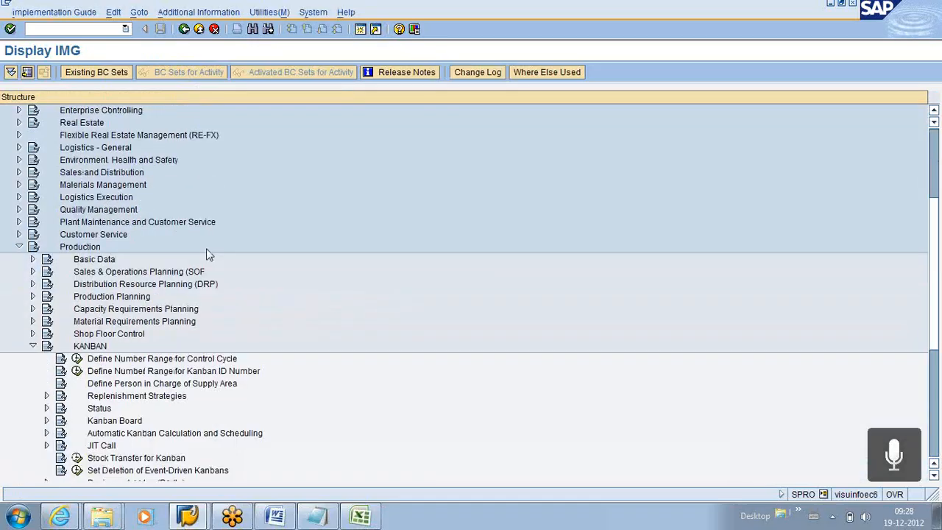
left_click(46, 383)
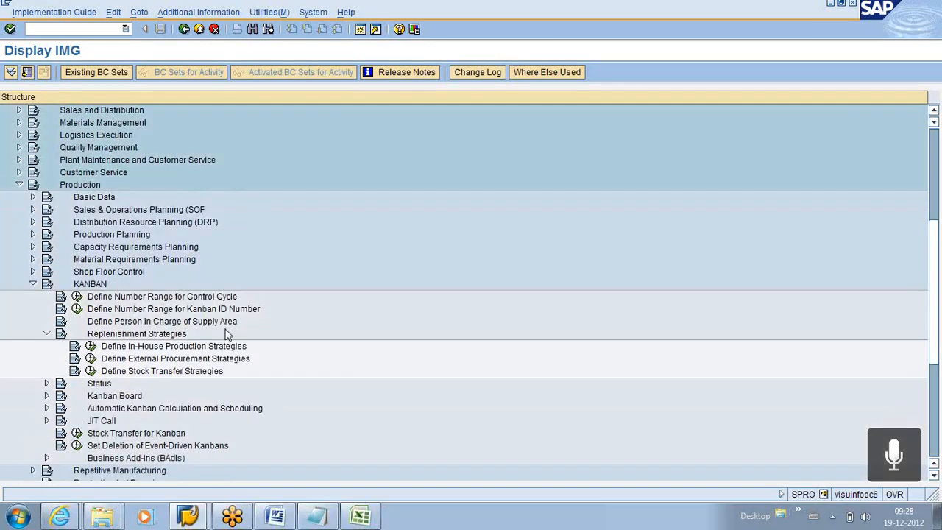
scroll(227, 334, "down", 4)
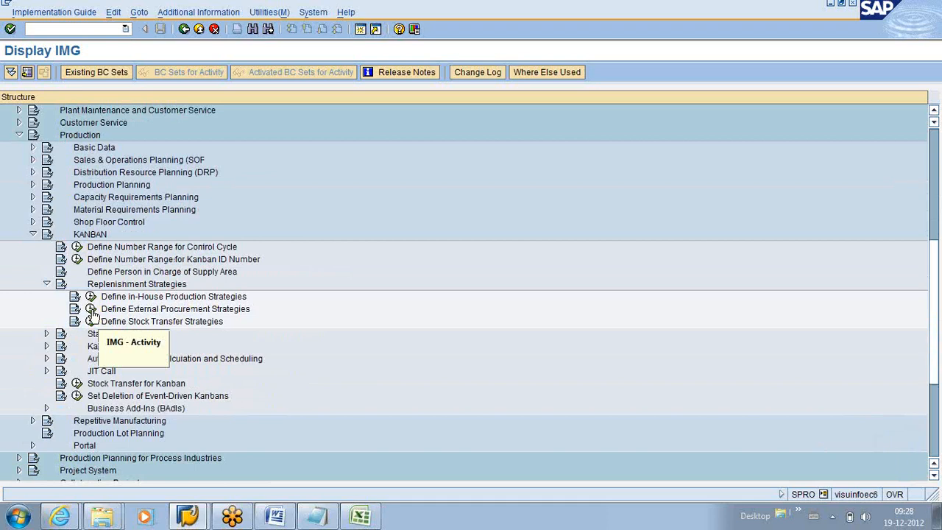
Step: Open the Define External Procurement Strategies activity and position the list at plant 1000
left_click(91, 309)
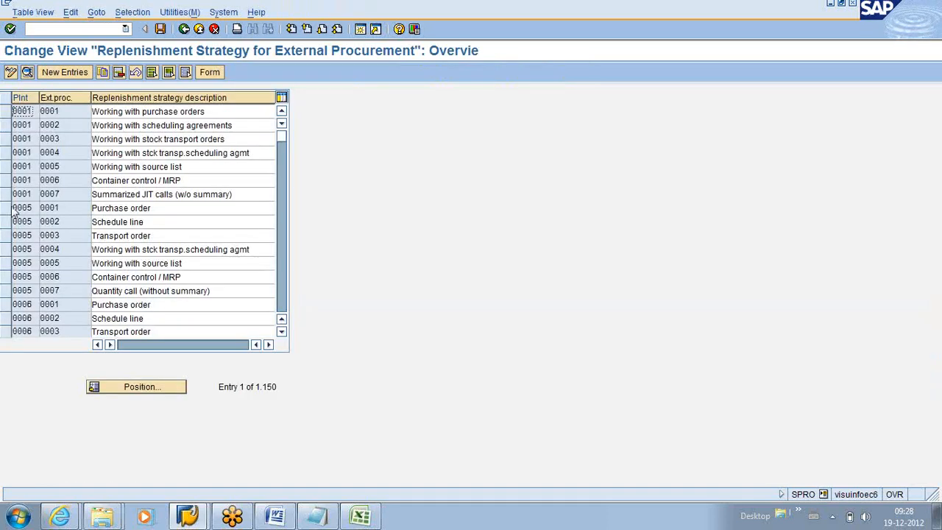
left_click(149, 388)
type("1000")
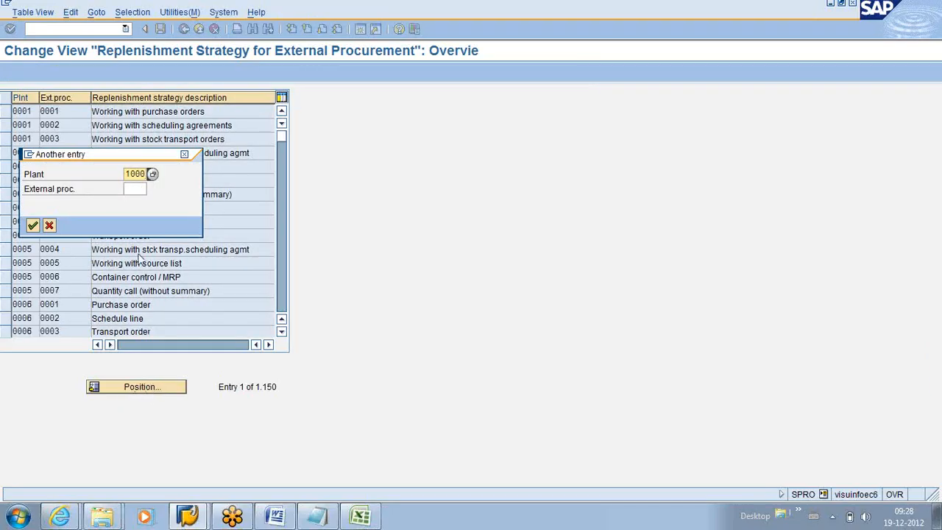
left_click(133, 190)
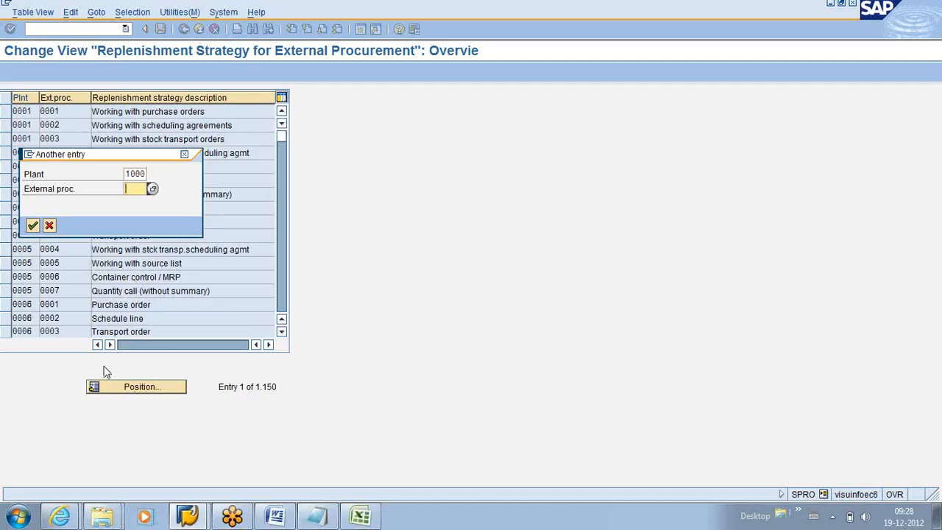
left_click(33, 225)
Step: Open the details of strategy 0002 Schedule line for plant 1000 and clear its order type
left_click(9, 125)
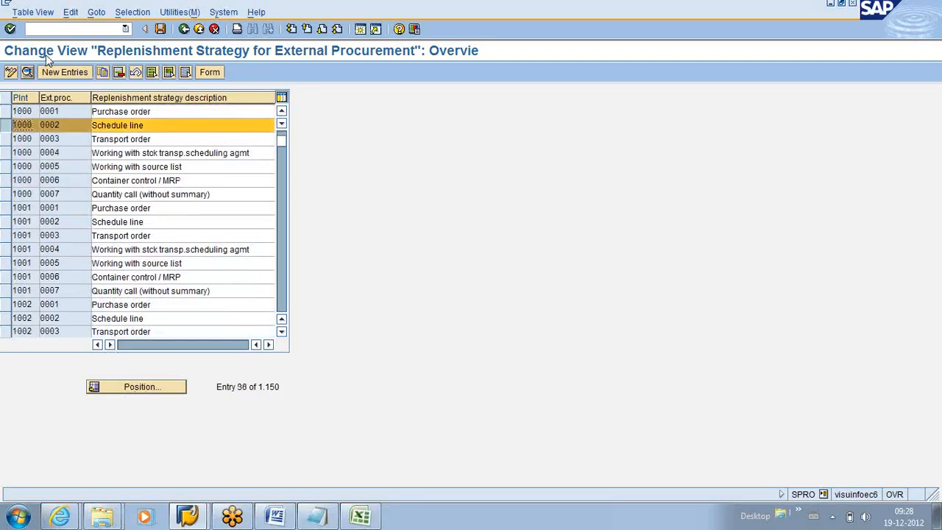
left_click(28, 72)
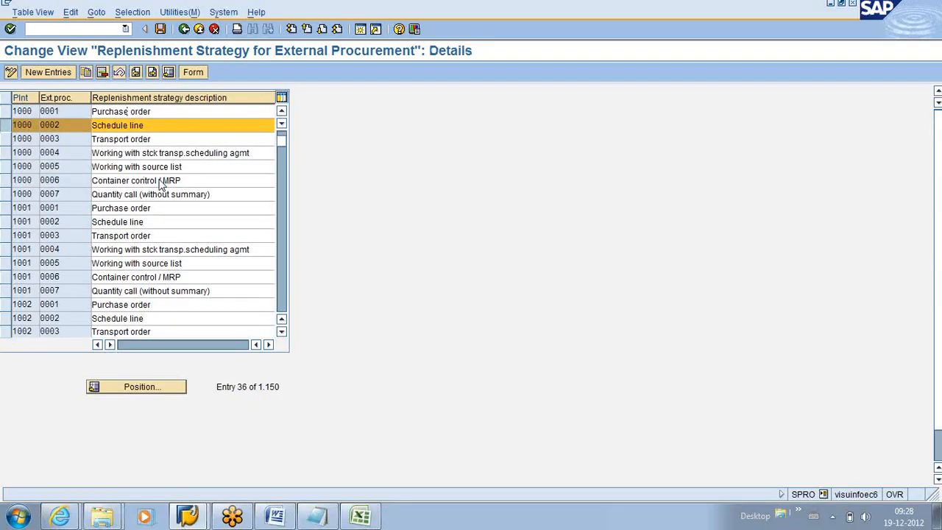
key("BackSpace")
key("BackSpace")
key("BackSpace")
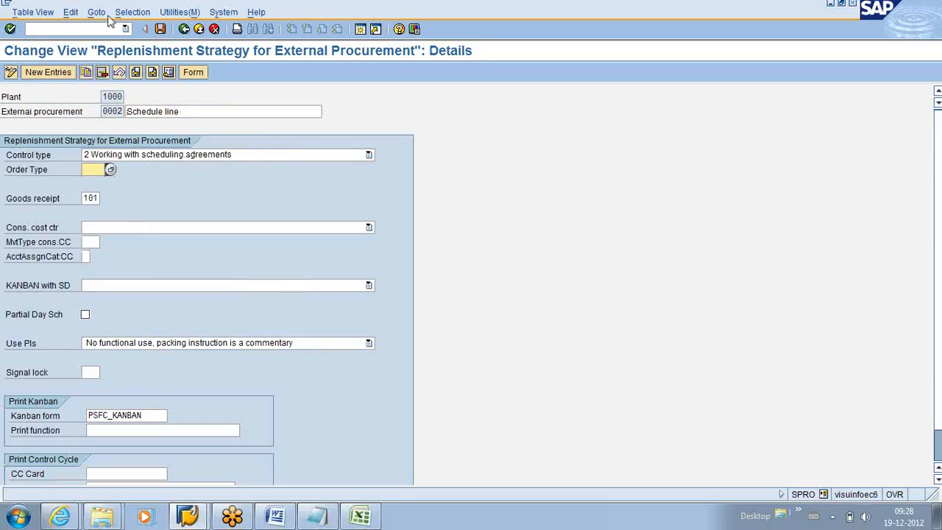
Step: Save the external procurement strategy under the proposed customizing request
left_click(160, 29)
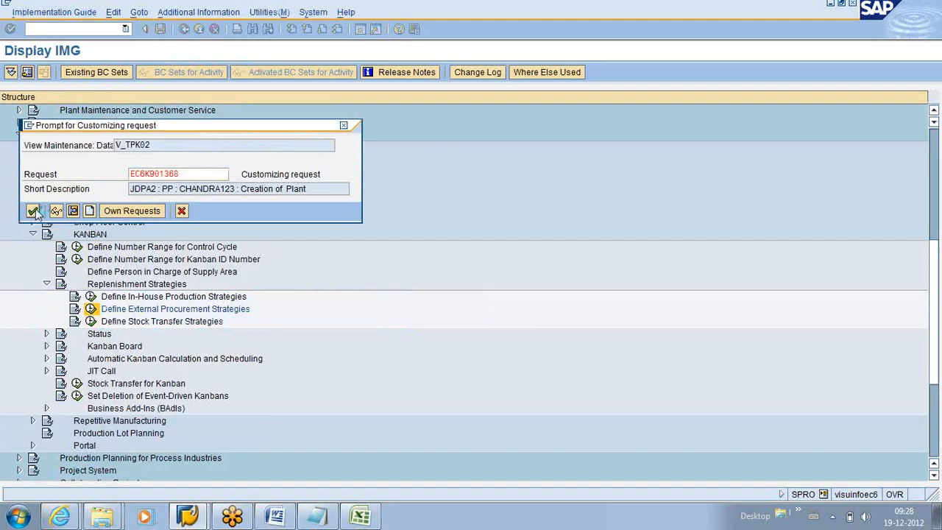
left_click(33, 211)
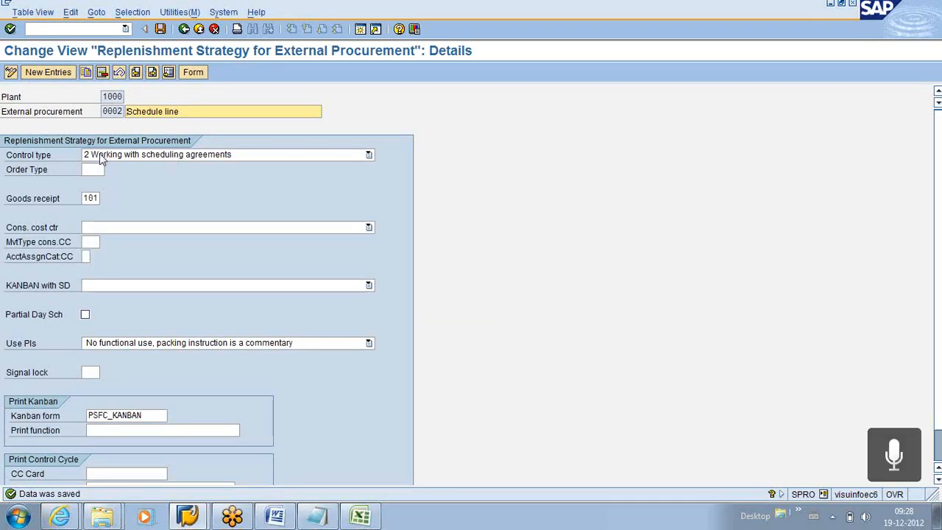
left_click(157, 30)
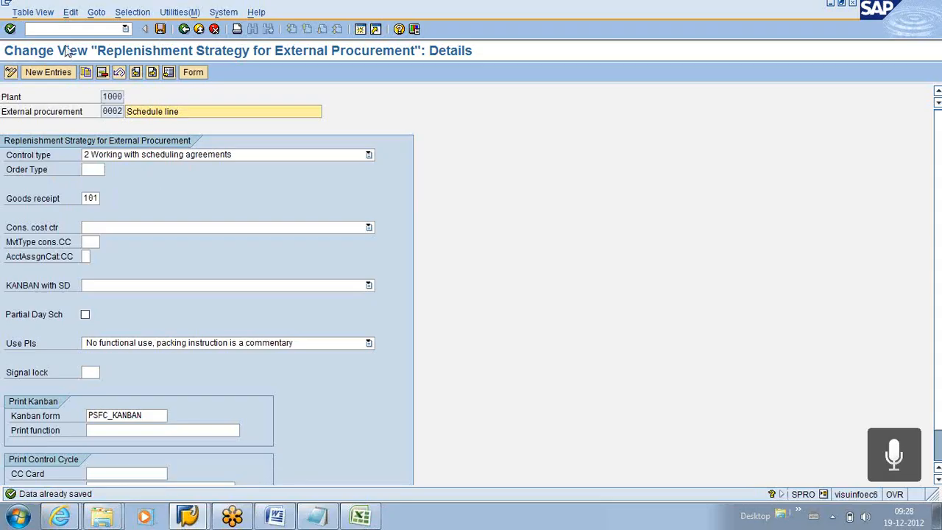
Step: Open a new SAP session and start transaction MD04, placing the cursor in the material entry
left_click(359, 30)
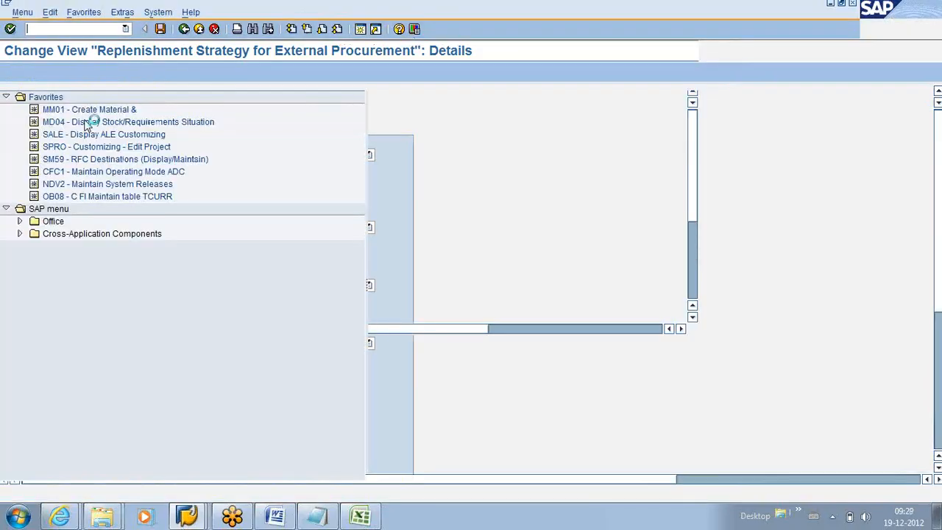
type("md04")
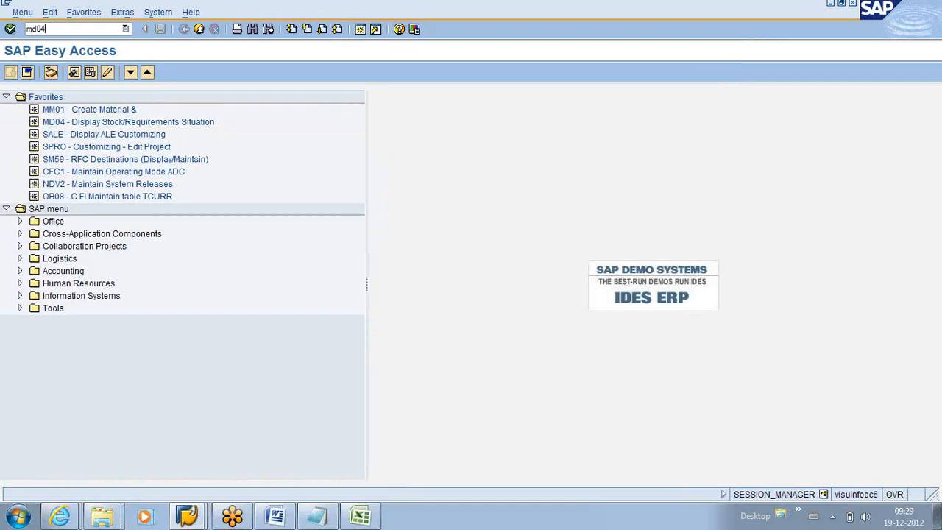
key("Return")
left_click(140, 154)
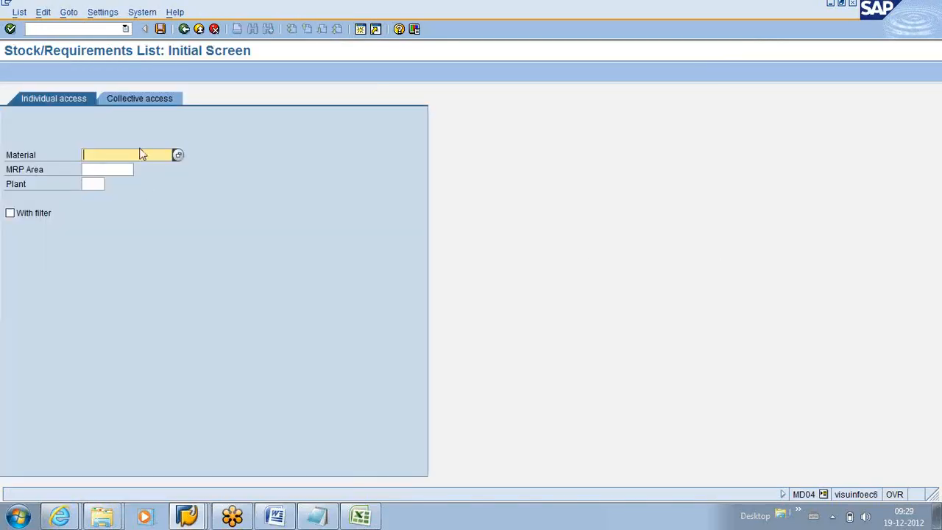
Step: Display the stock/requirements list for material KANBAN6 in plant 1000
left_click(139, 159)
left_click(141, 169)
left_click(92, 183)
left_click(95, 184)
left_click(11, 29)
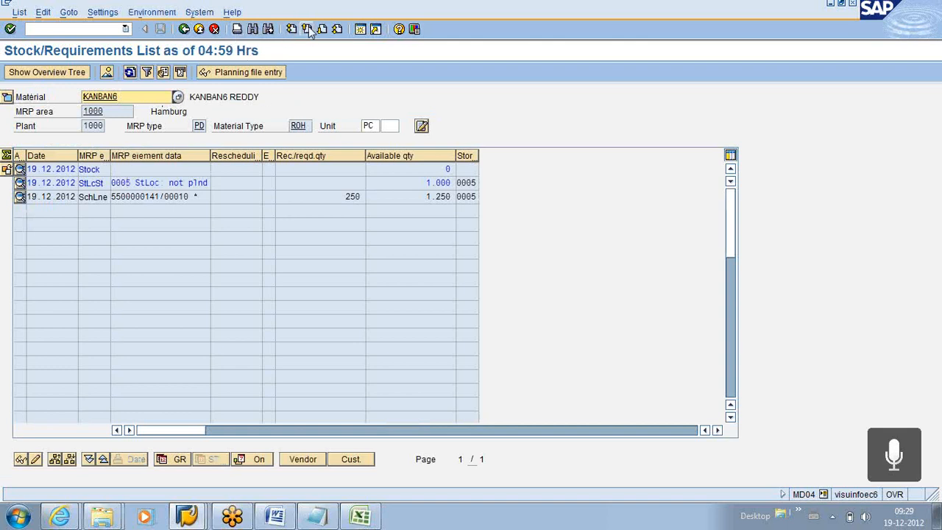
Step: Open a new session, start transaction PK12N and bring up the kanban board's supply source view for material KANBAN6
left_click(360, 29)
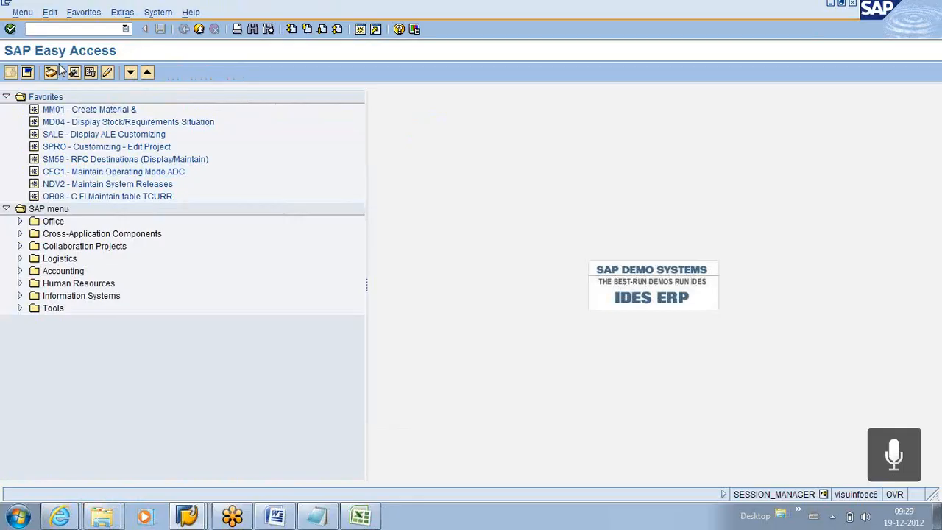
type("pk12n")
key("Return")
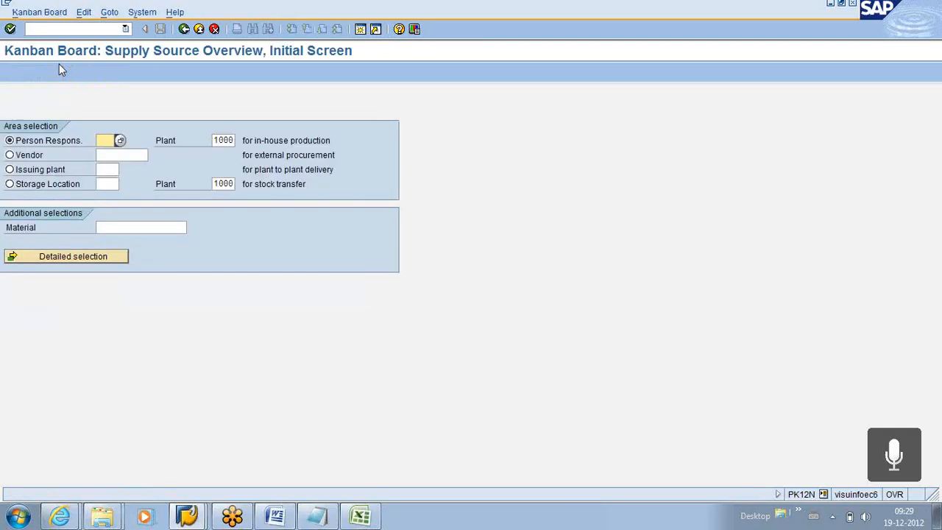
key("Return")
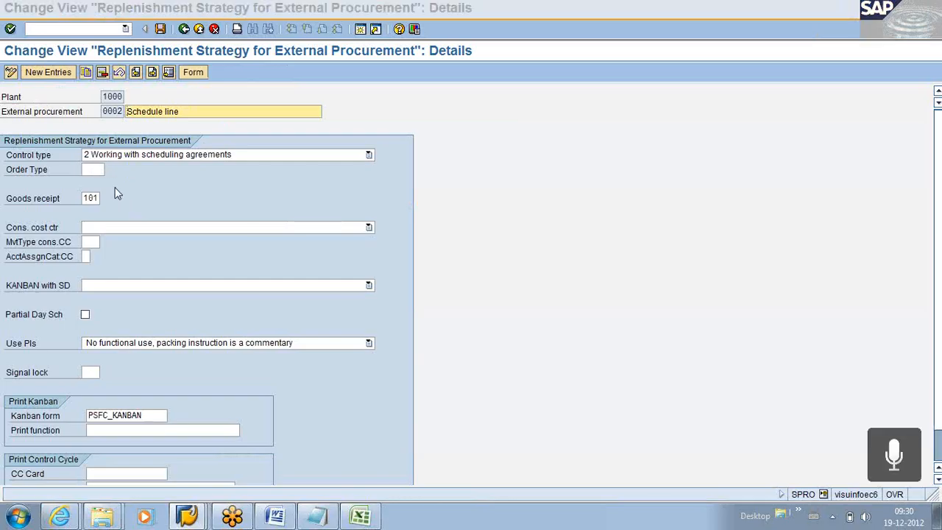
key("alt+Tab")
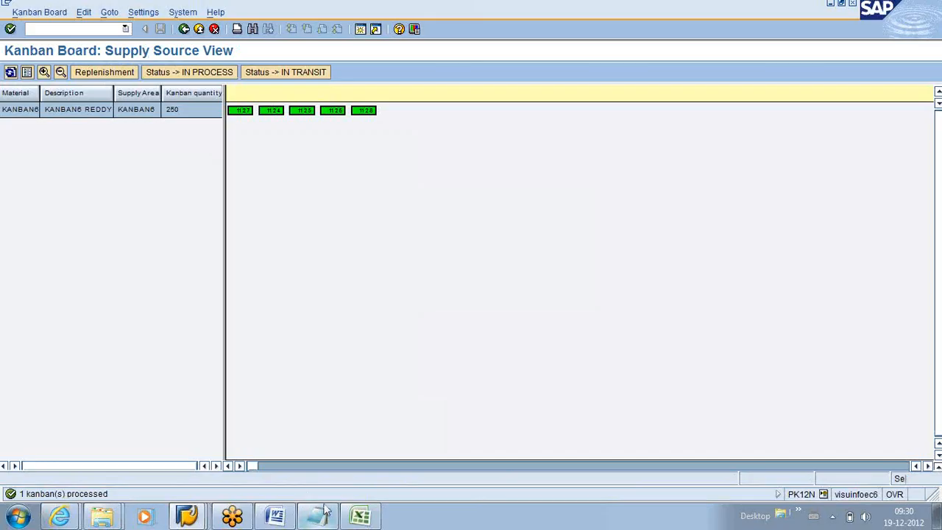
Step: Switch to the VARIANT EXAMPLE document in Word and go to the "Understanding of the Concept" section with the car example
left_click(275, 517)
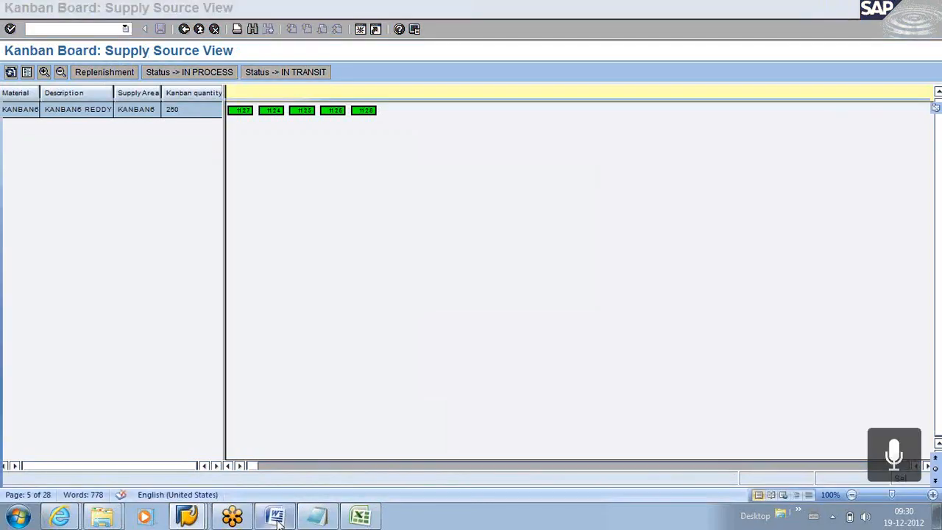
scroll(364, 434, "up", 10)
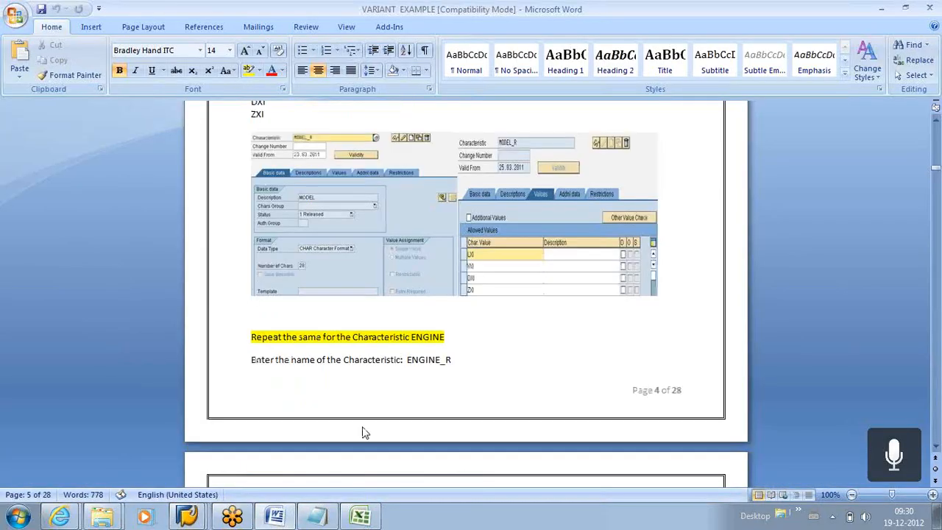
scroll(368, 417, "up", 20)
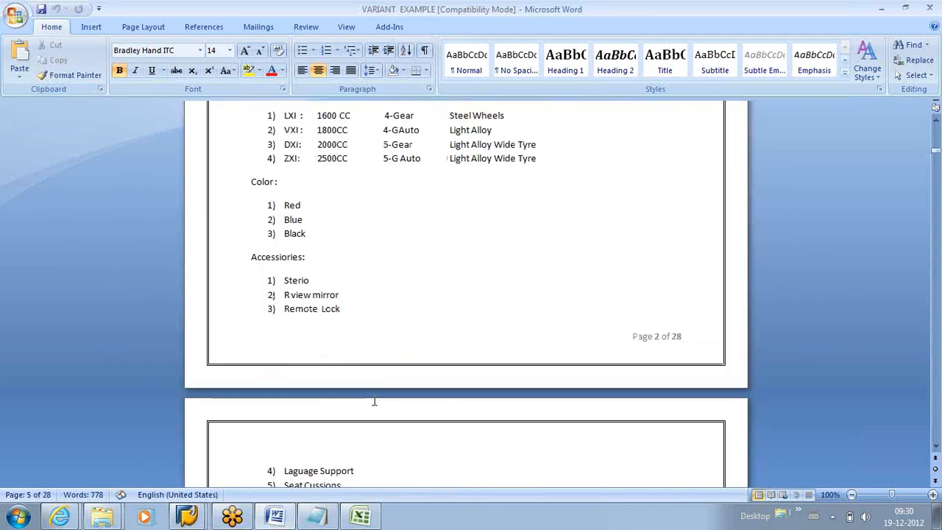
scroll(375, 397, "up", 10)
scroll(375, 397, "down", 8)
scroll(376, 396, "down", 5)
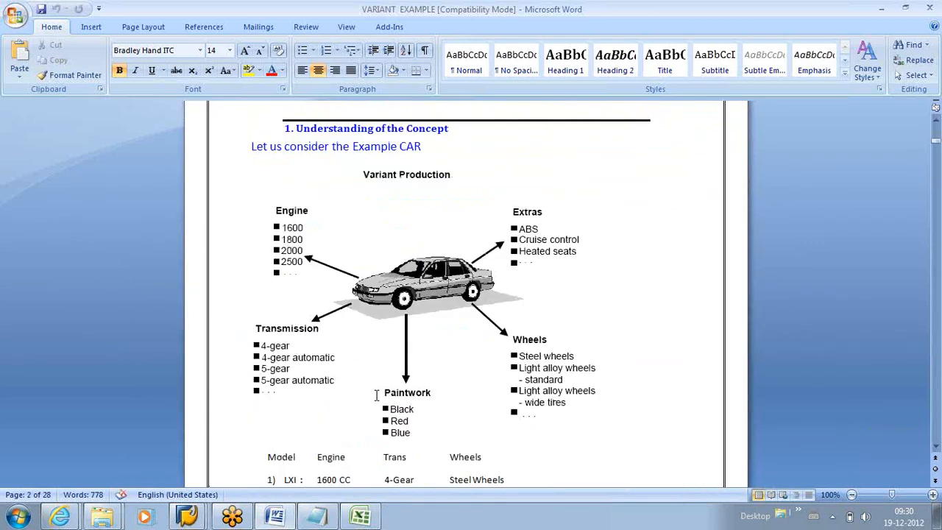
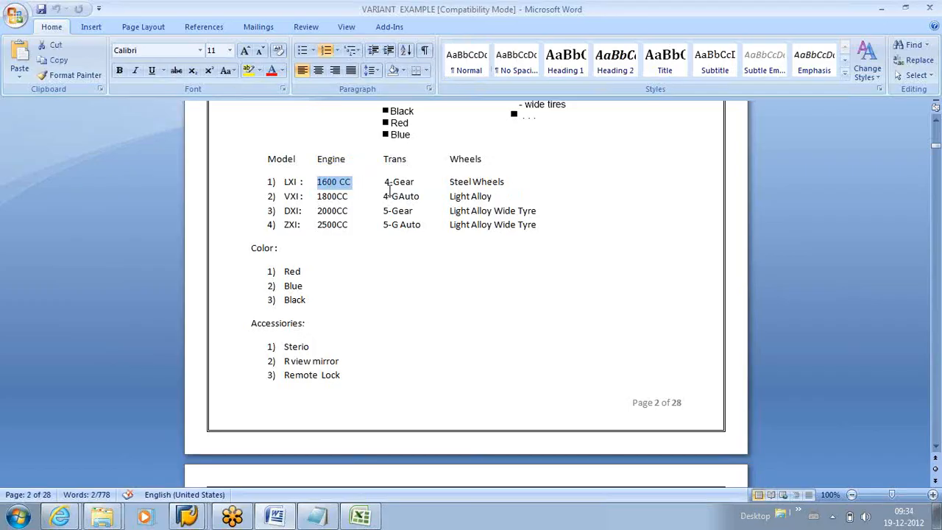
Step: Review the engine, transmission and wheel options of models LXI, VXI, DXI and ZXI in the car model table
left_click_drag(382, 182, 531, 182)
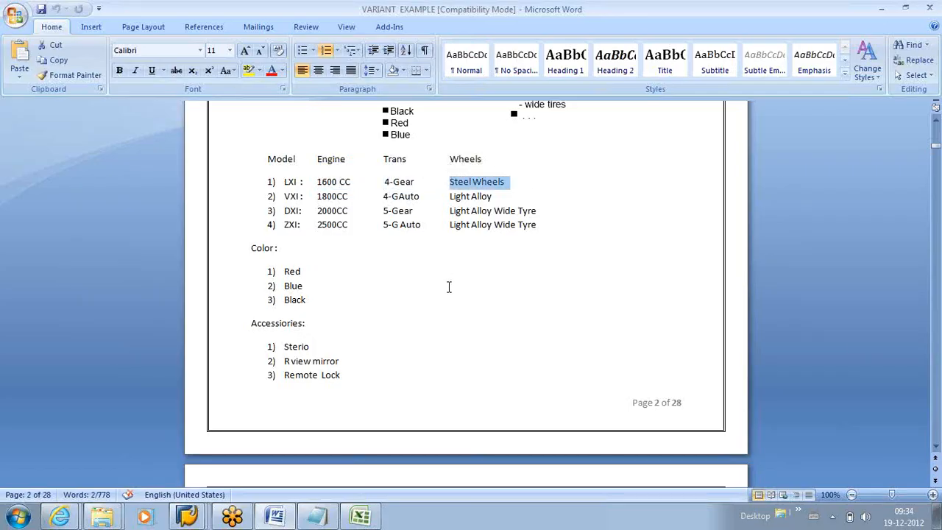
scroll(448, 287, "up", 2)
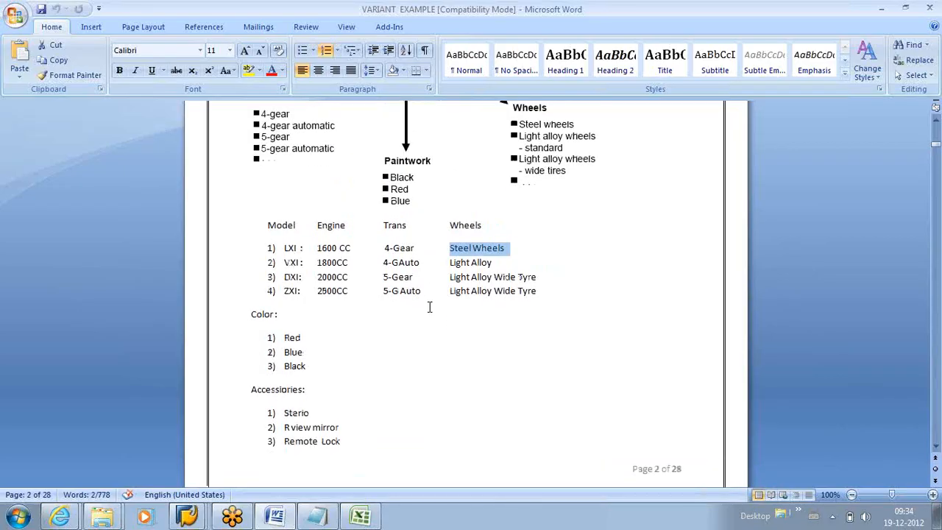
left_click_drag(284, 262, 492, 264)
scroll(484, 271, "up", 2)
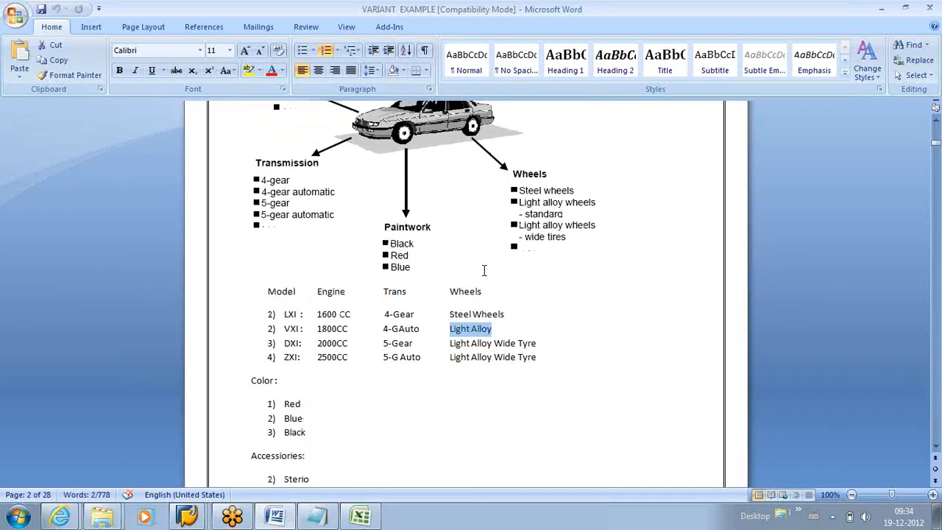
left_click_drag(284, 344, 301, 343)
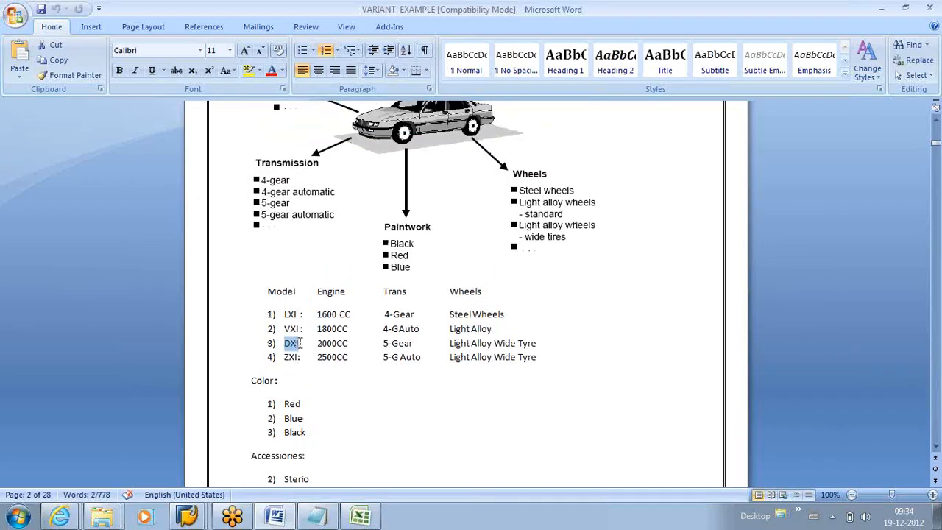
left_click(341, 379)
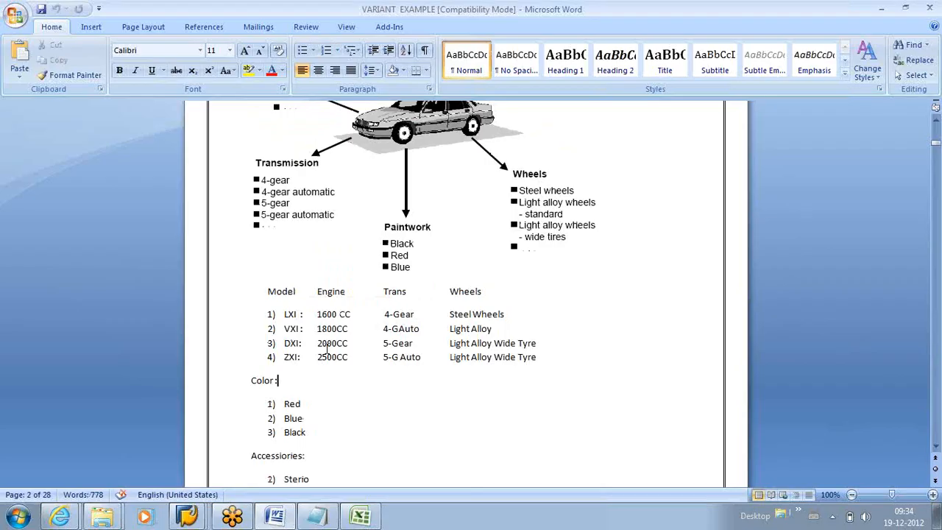
left_click_drag(318, 344, 410, 343)
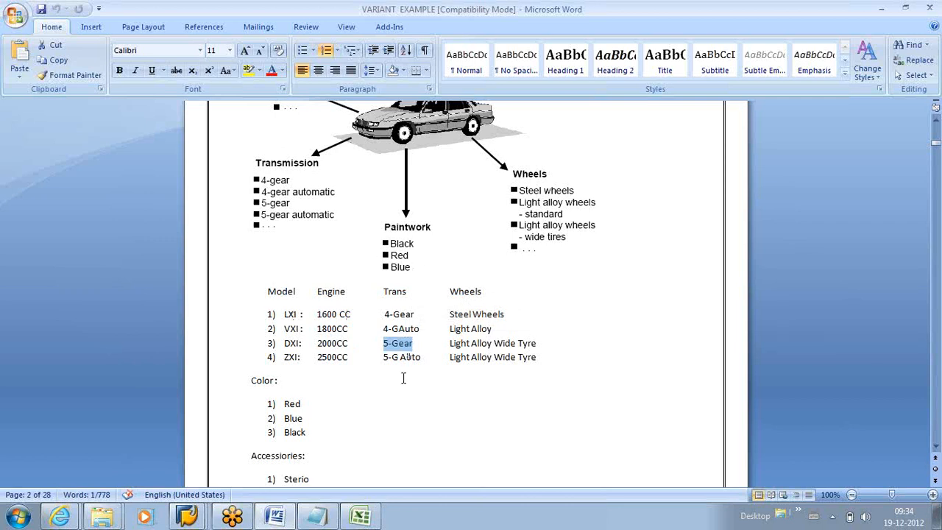
left_click_drag(445, 343, 557, 342)
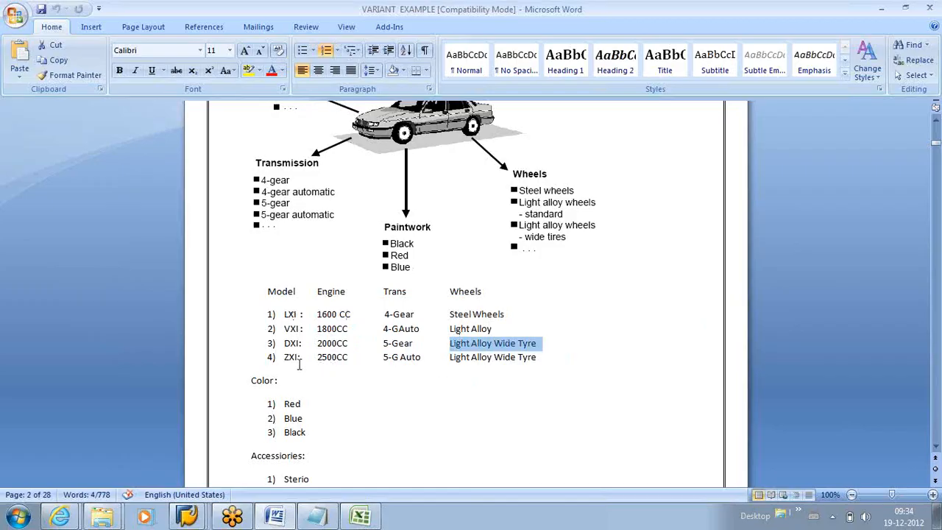
left_click_drag(280, 357, 352, 357)
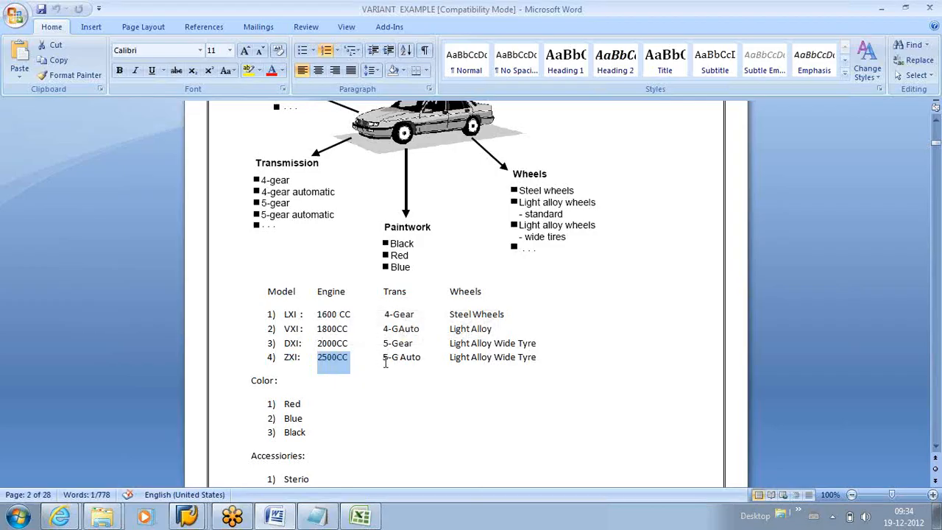
left_click_drag(380, 358, 536, 357)
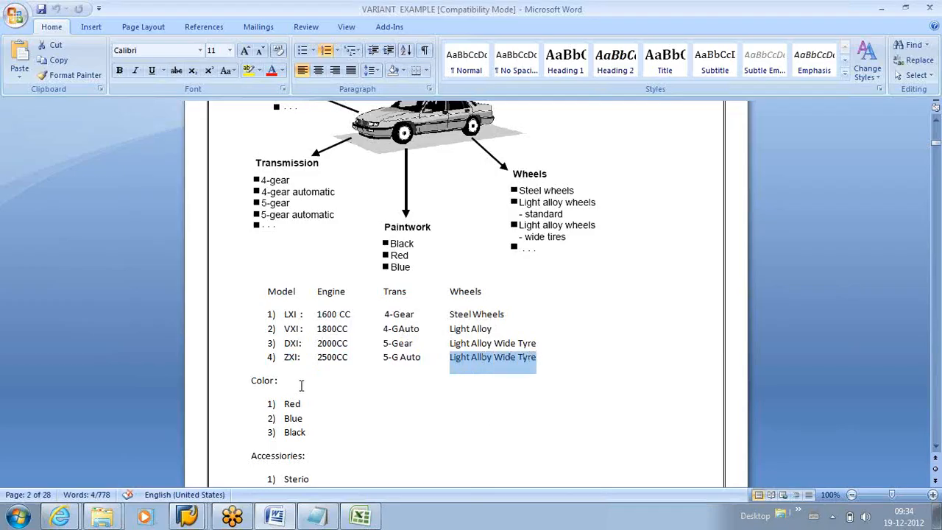
left_click_drag(287, 312, 532, 352)
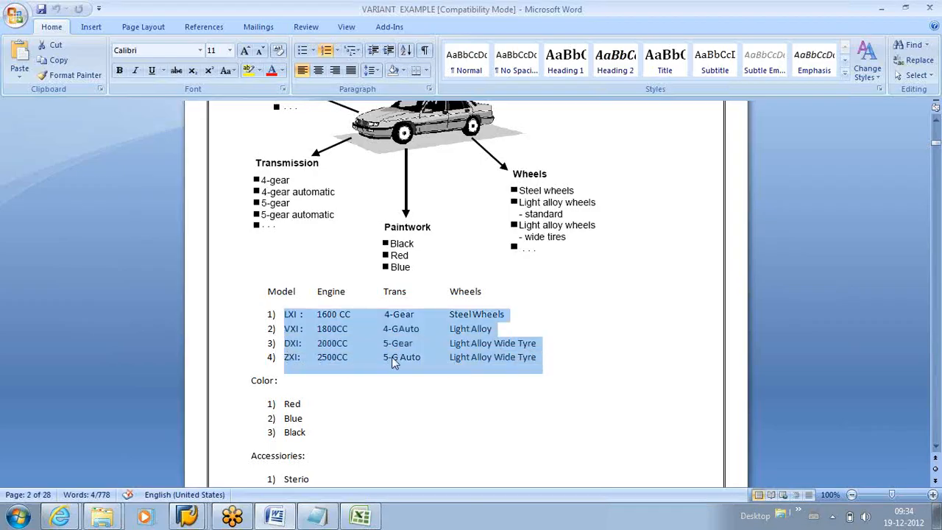
left_click(361, 380)
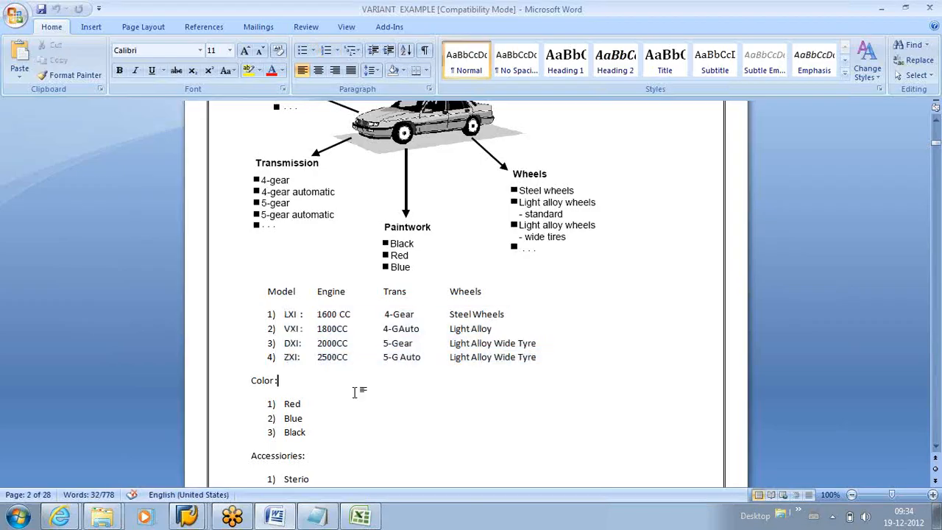
Step: Examine how the Red, Blue and Black colour options combine with the rows of the model table
left_click_drag(282, 403, 316, 402)
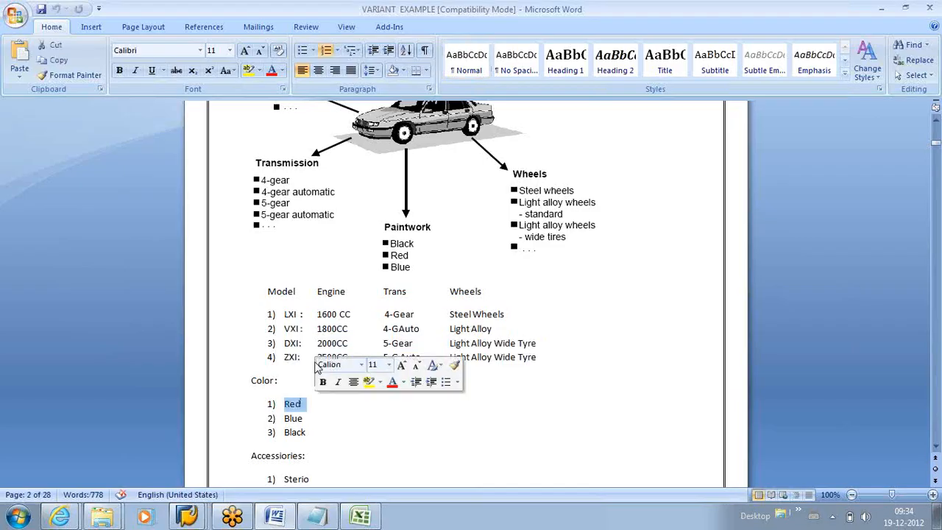
left_click_drag(283, 314, 315, 314)
left_click_drag(283, 403, 312, 434)
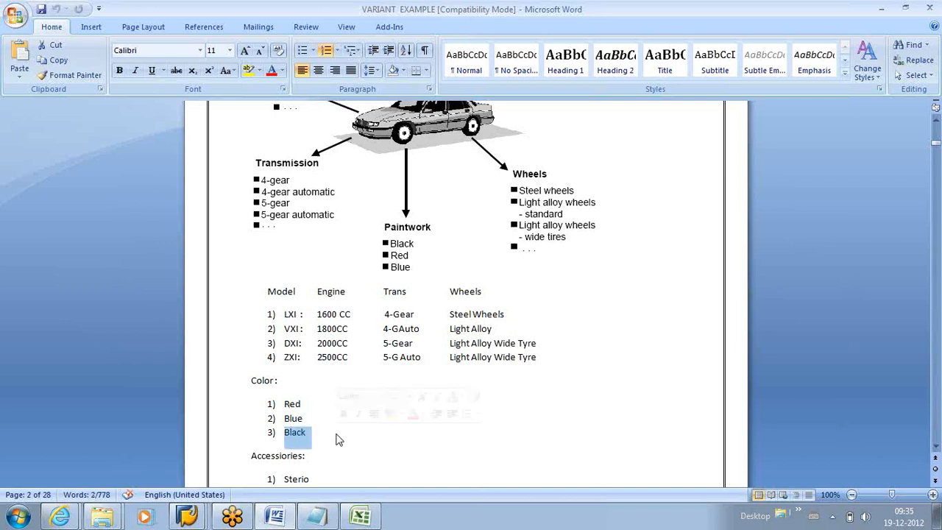
scroll(339, 439, "down", 2)
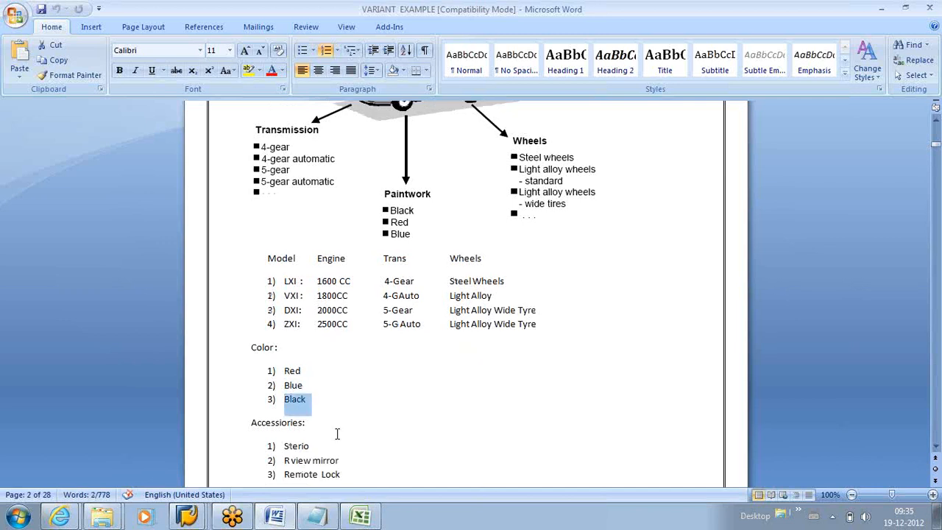
left_click_drag(267, 221, 345, 225)
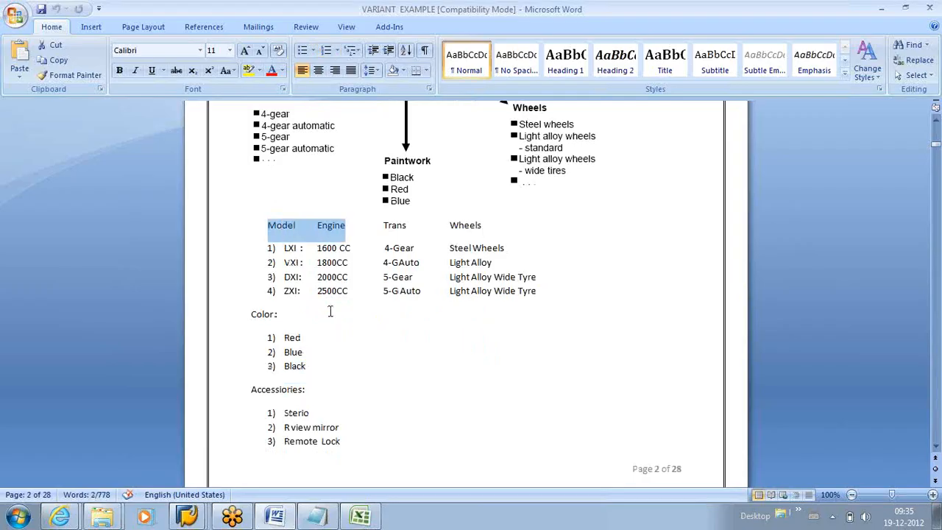
left_click(298, 263)
left_click_drag(266, 225, 515, 298)
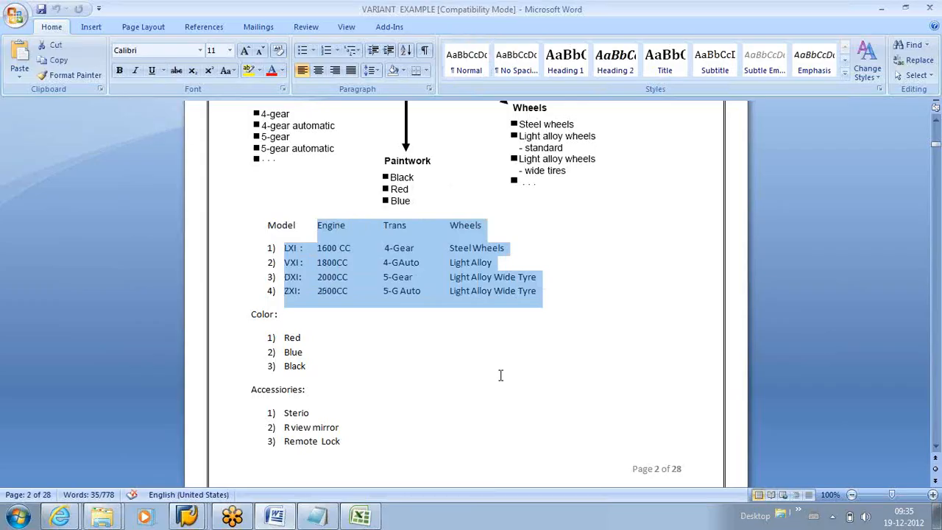
left_click(449, 380)
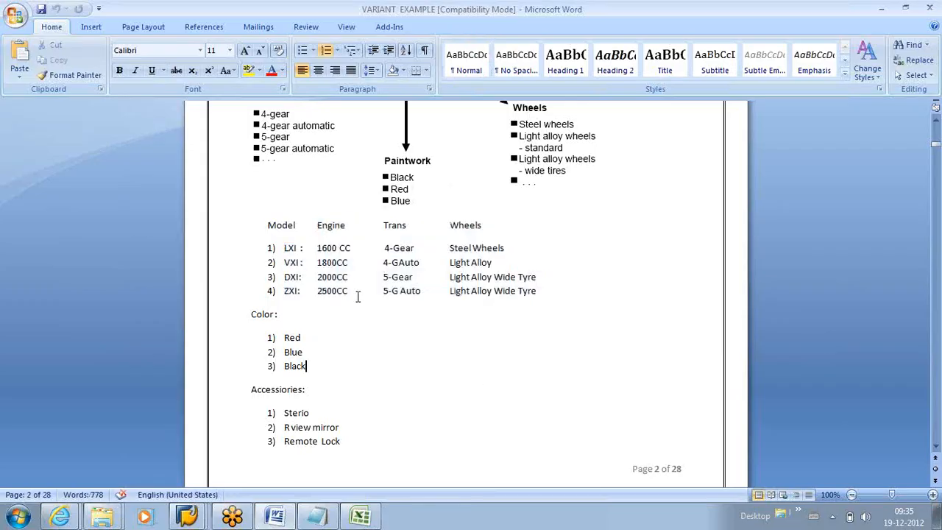
Step: Examine the VXI model's row together with its engine, transmission and wheel values
left_click(299, 250)
left_click_drag(301, 263, 499, 262)
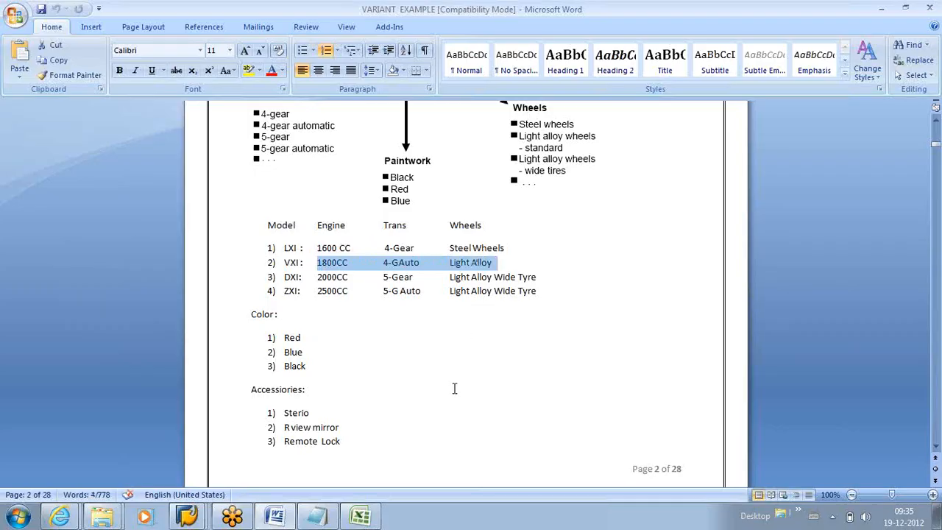
left_click_drag(303, 262, 281, 263)
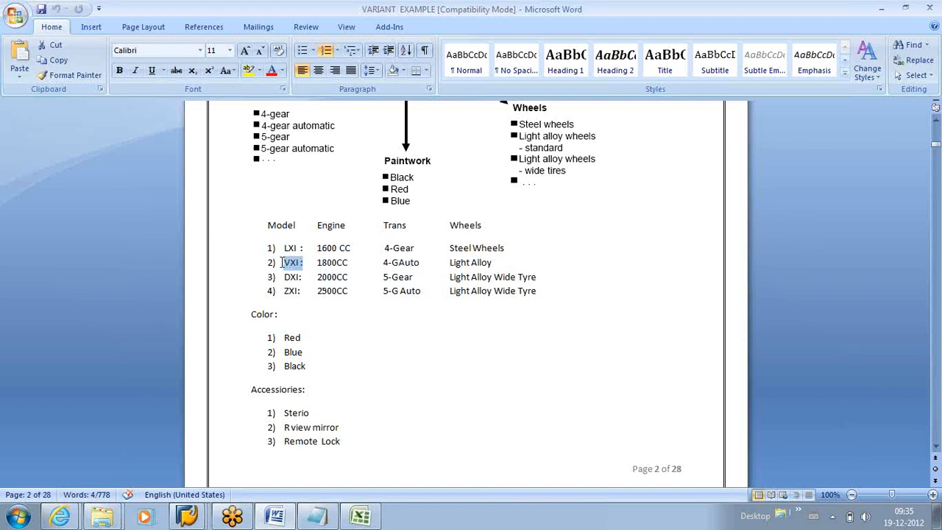
double_click(289, 263)
left_click(309, 264)
left_click_drag(310, 263, 497, 262)
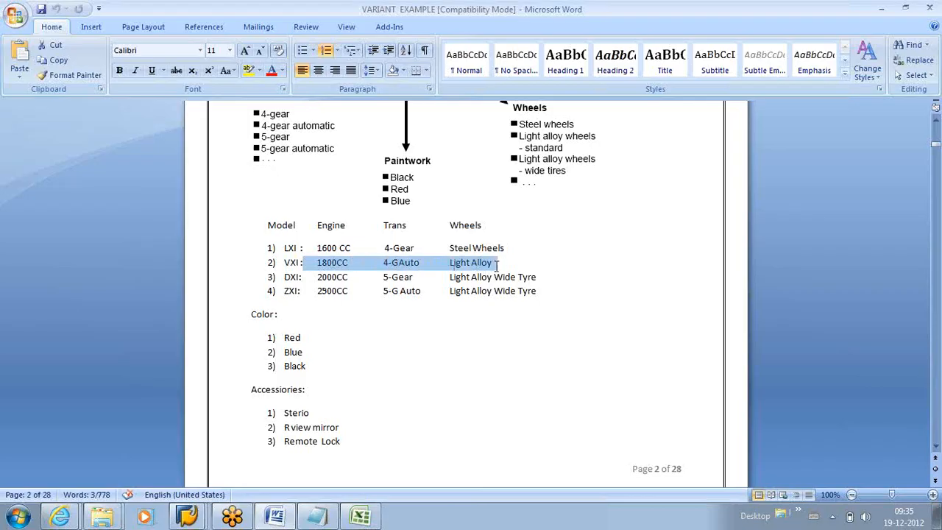
left_click(299, 317)
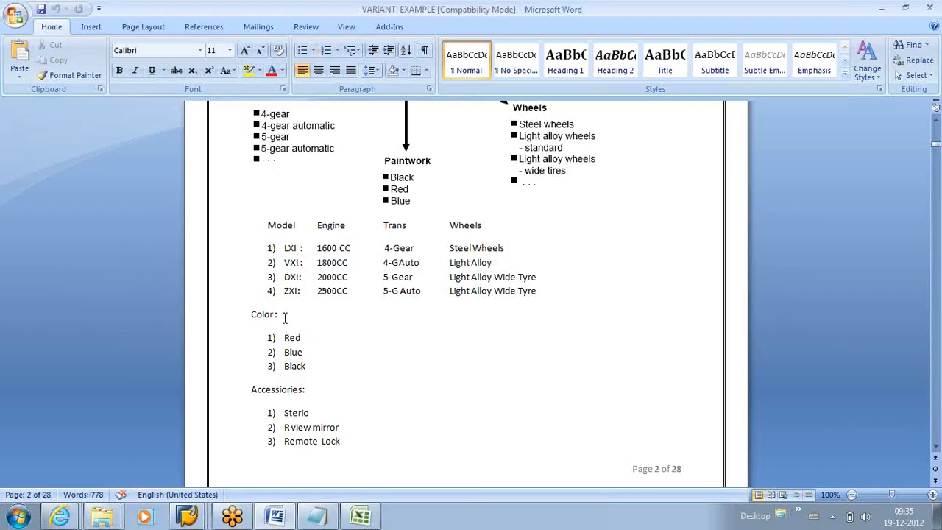
Step: Go through the Red, Blue and Black entries of the Color list one by one
left_click(235, 313)
left_click_drag(309, 338, 273, 337)
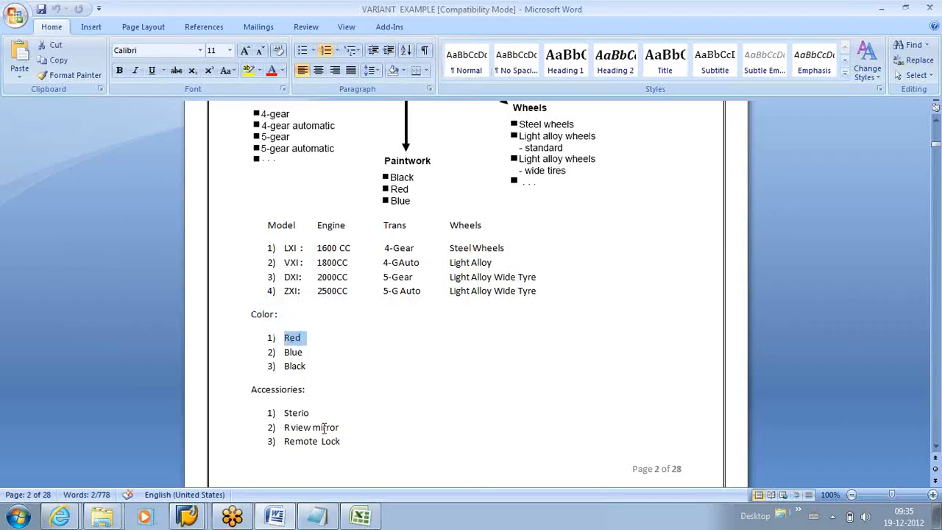
left_click(281, 337)
left_click_drag(308, 351, 279, 366)
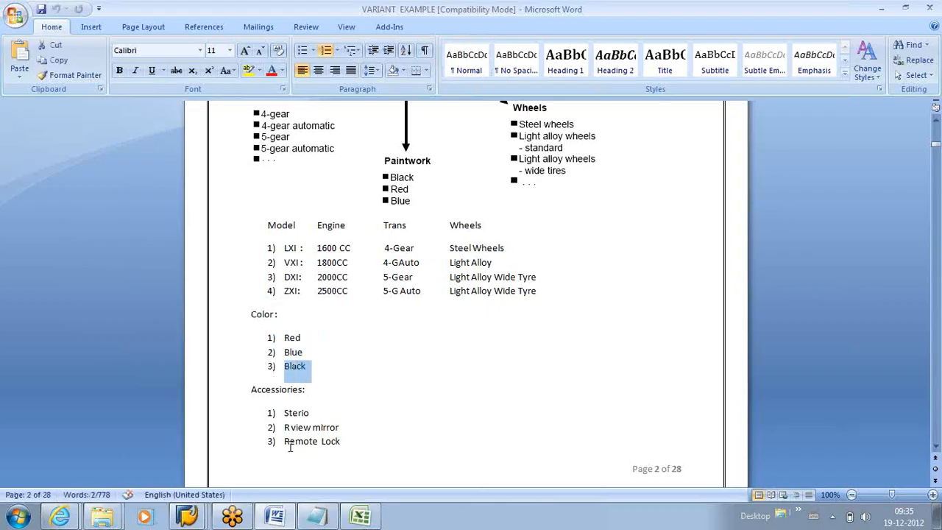
left_click_drag(308, 338, 270, 337)
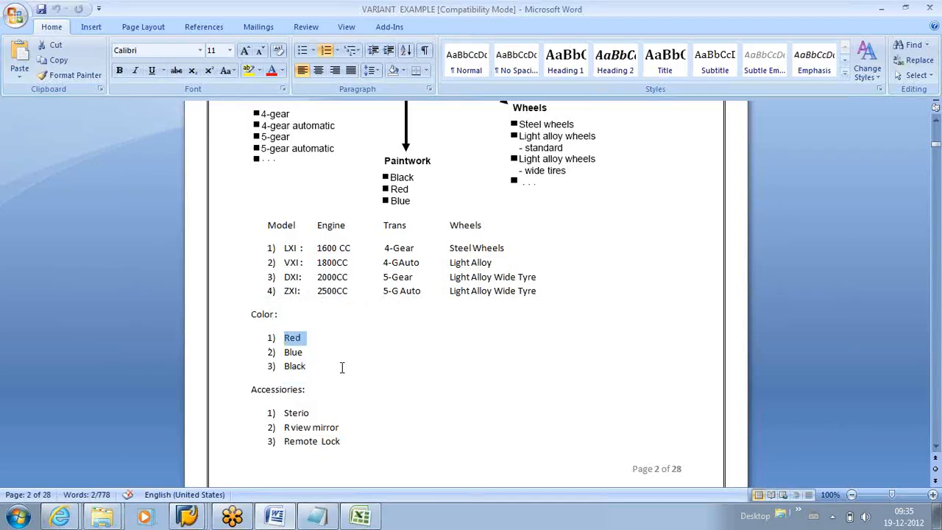
scroll(340, 364, "down", 2)
left_click(311, 326)
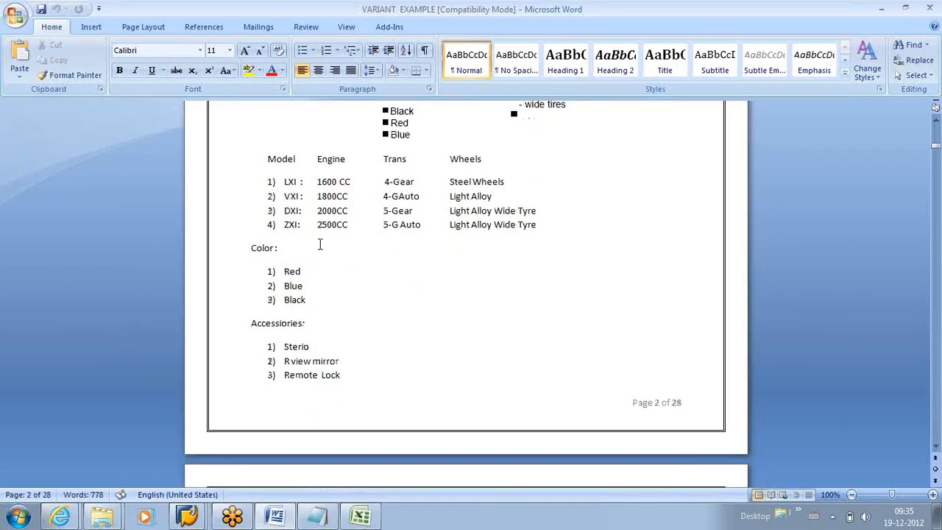
Step: Examine the Model, Color and Accessiories headings of the car example in turn
scroll(309, 239, "up", 2)
left_click_drag(261, 224, 311, 224)
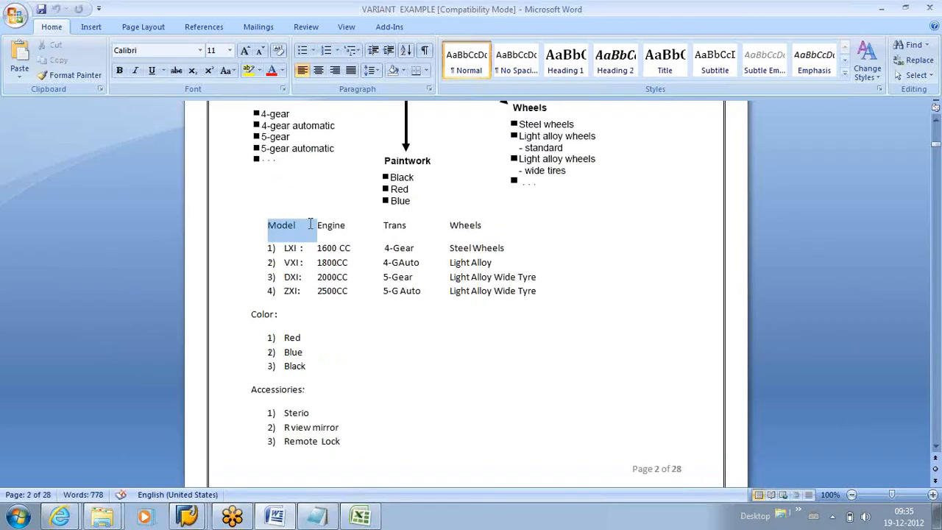
left_click_drag(250, 315, 300, 313)
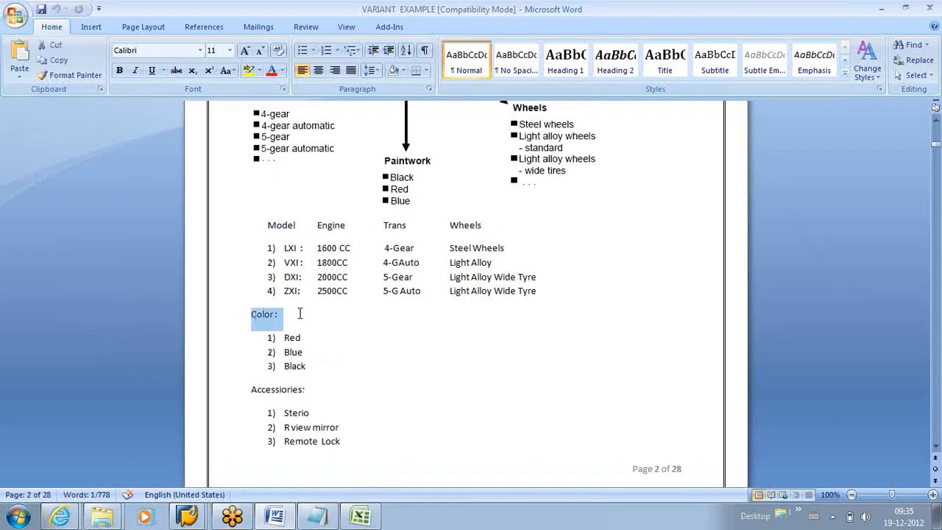
scroll(311, 353, "down", 2)
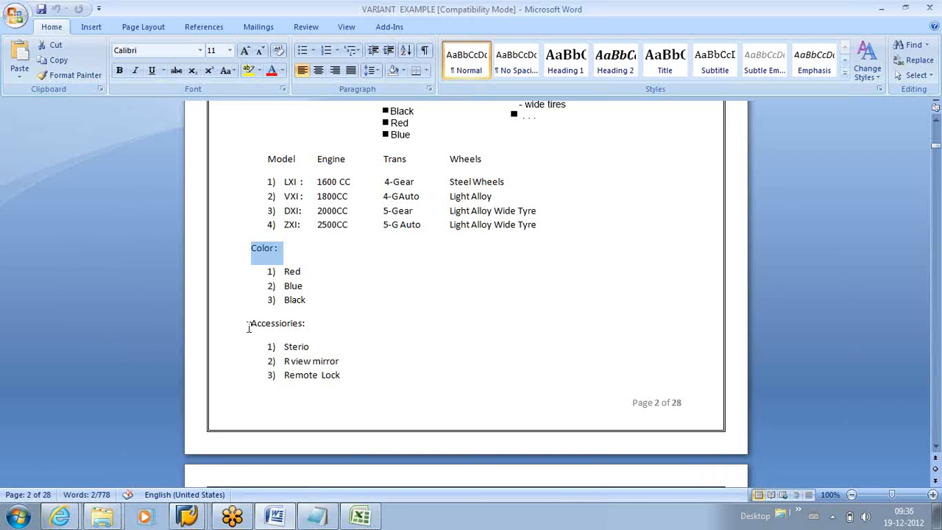
left_click_drag(249, 328, 326, 326)
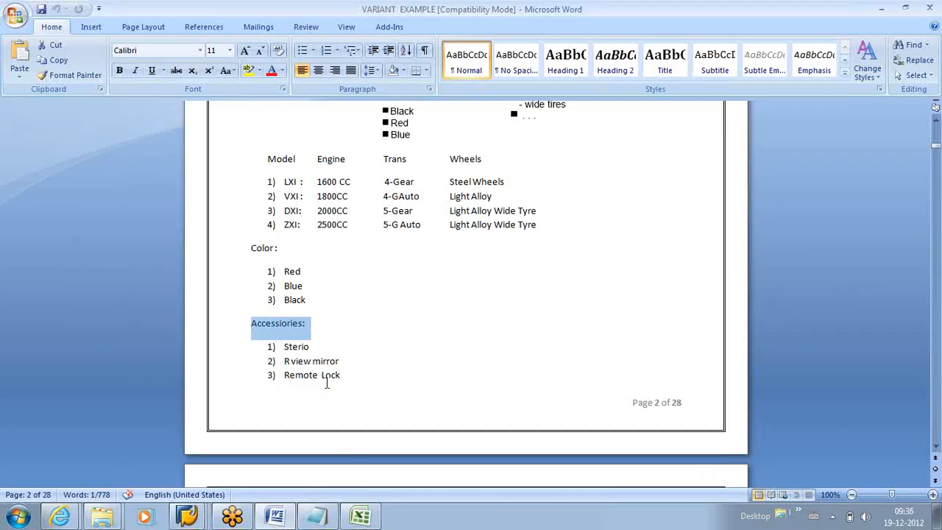
Step: Look over the Accessiories list across the page break and examine its Sterio and R view mirror entries
scroll(345, 388, "down", 1)
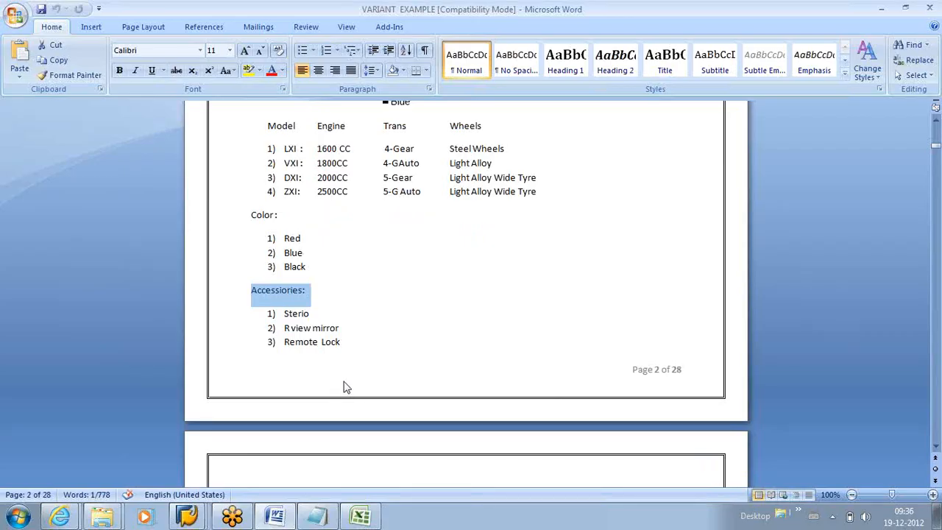
scroll(344, 381, "down", 2)
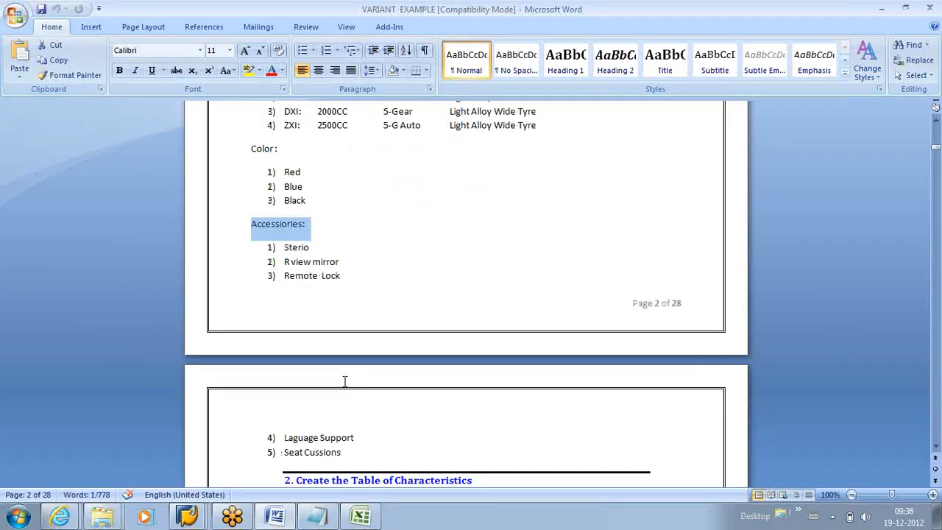
scroll(344, 381, "up", 2)
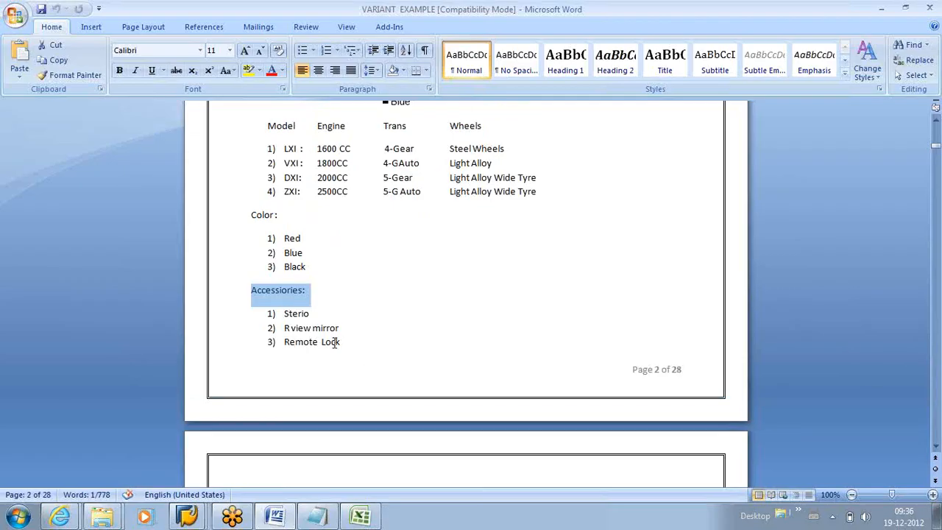
left_click(288, 311)
left_click_drag(281, 314, 330, 313)
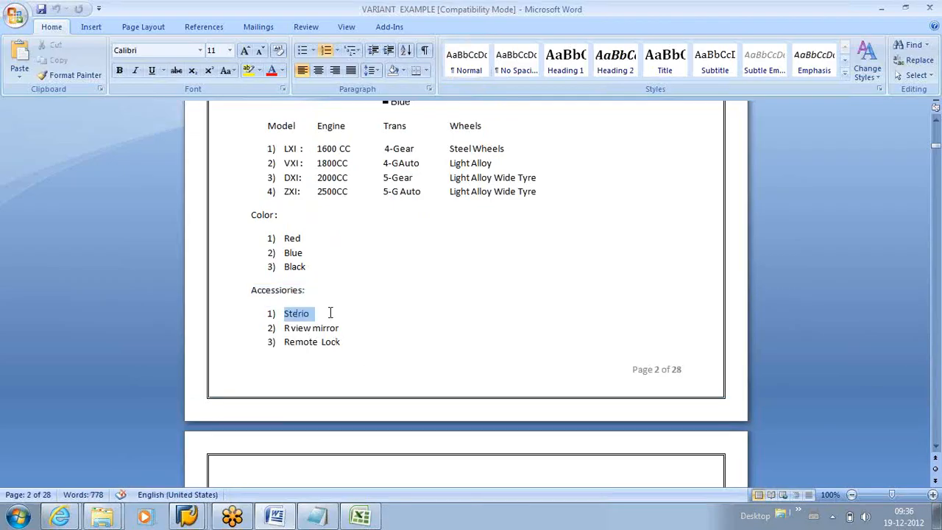
left_click_drag(279, 329, 353, 327)
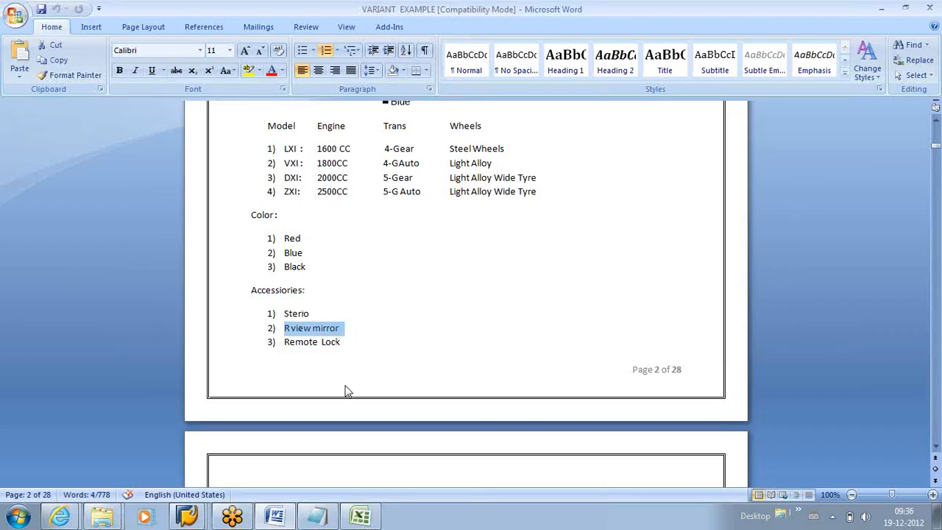
Step: Go through the accessories again from Sterio and R view mirror on to Laguage Support and Seat Cussions on page 3
scroll(345, 391, "down", 2)
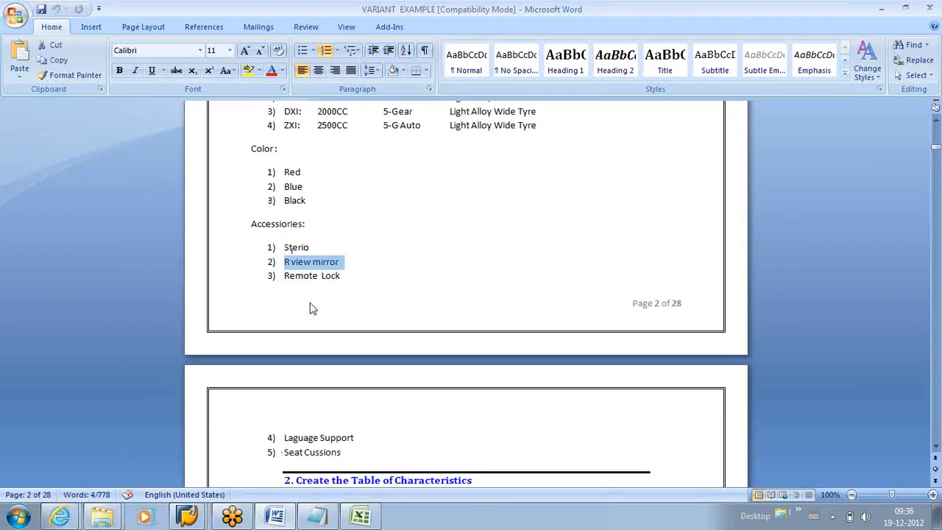
scroll(310, 308, "down", 2)
scroll(286, 379, "up", 2)
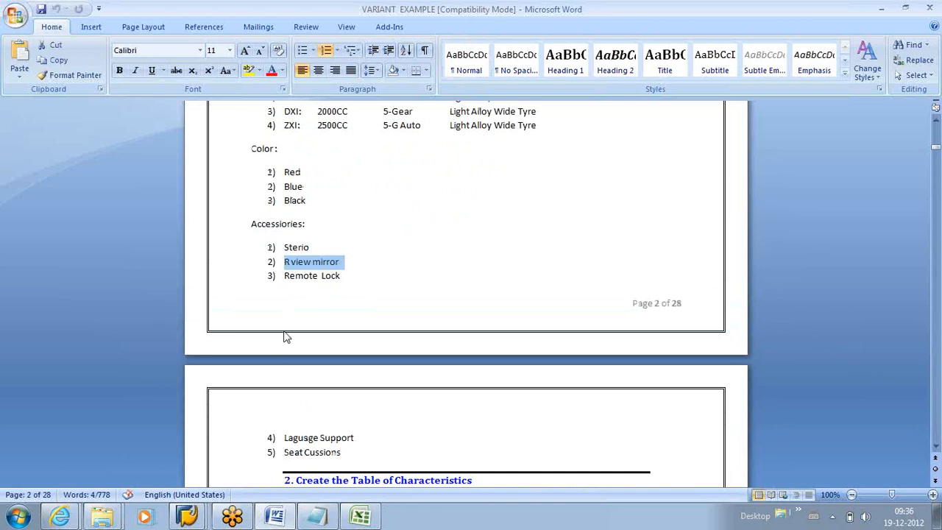
left_click(284, 247)
left_click_drag(283, 247, 346, 261)
left_click(284, 261)
scroll(390, 365, "down", 2)
left_click_drag(284, 371, 358, 373)
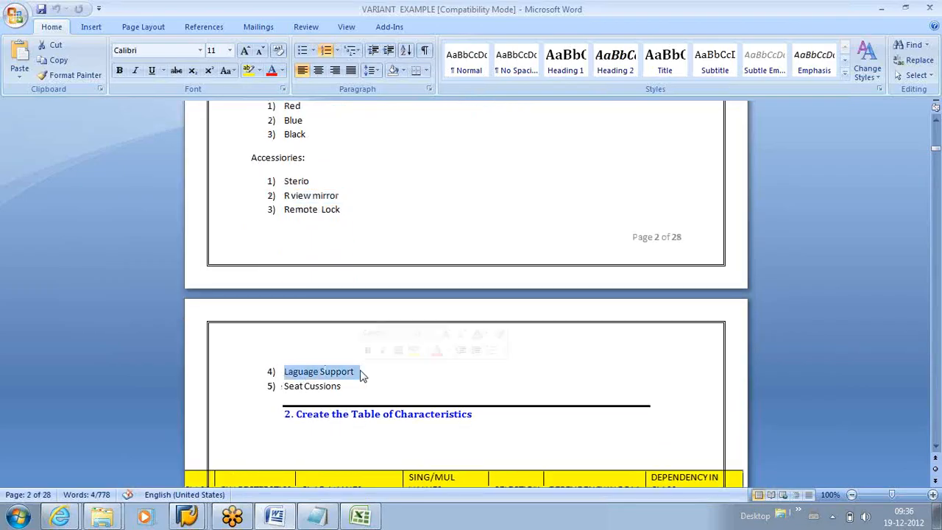
left_click_drag(285, 386, 350, 384)
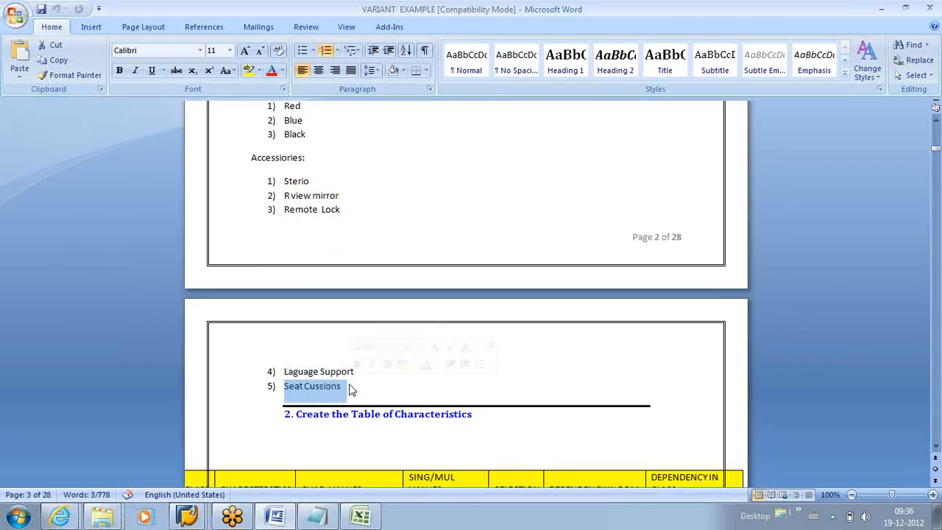
Step: Return to the Variant Production car diagram and review its option groups above the model table
scroll(415, 374, "up", 2)
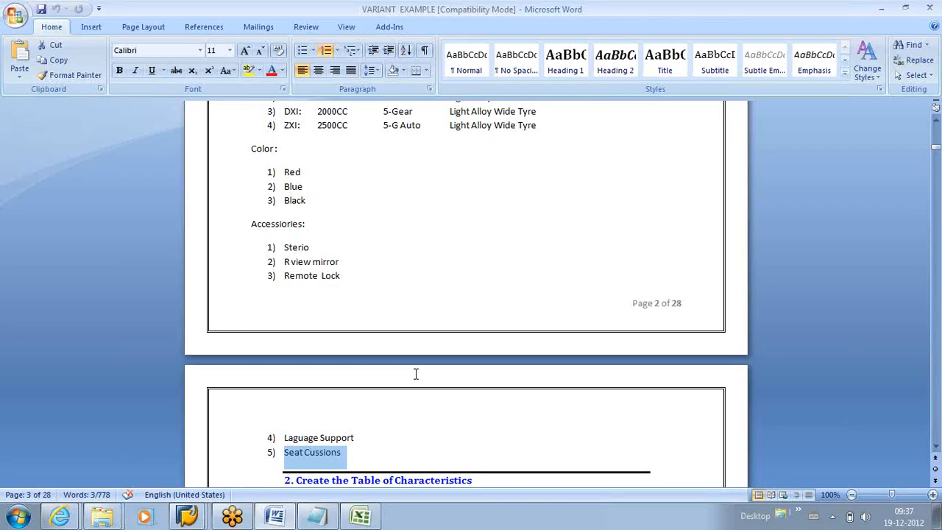
scroll(414, 361, "up", 6)
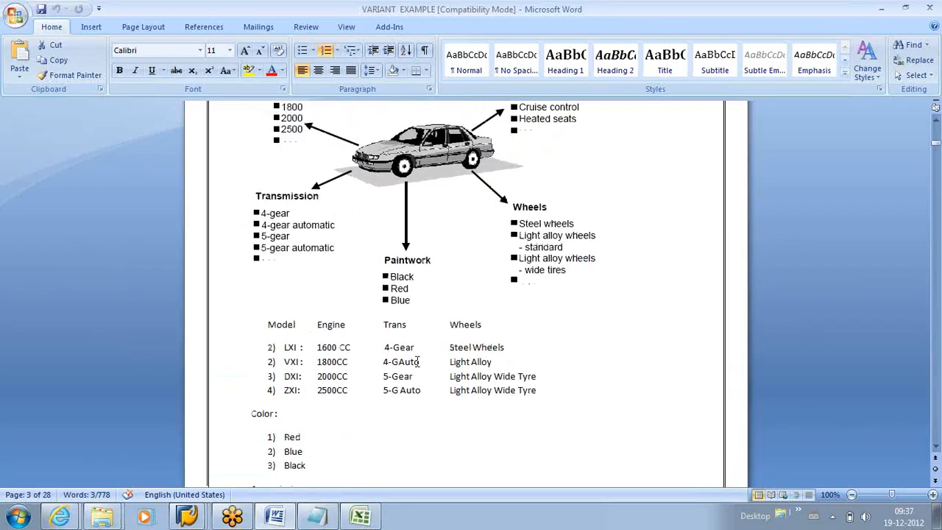
scroll(417, 361, "up", 2)
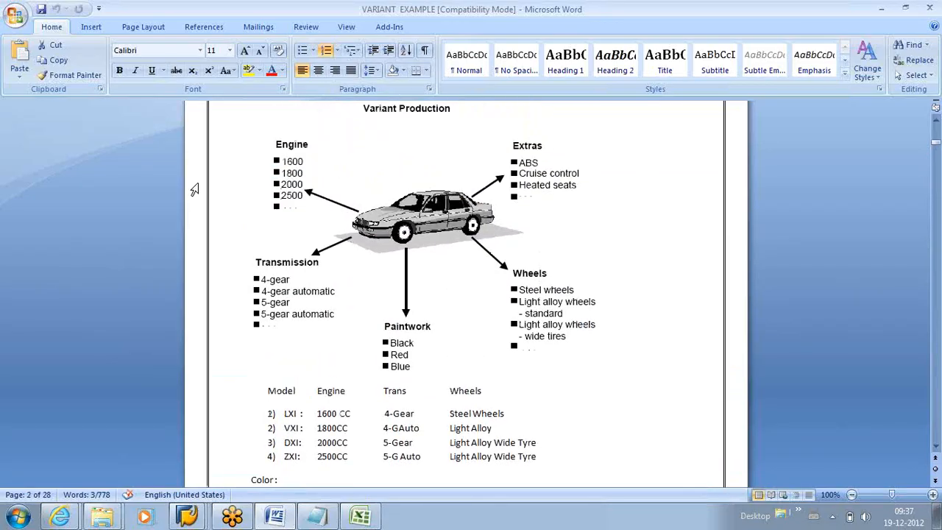